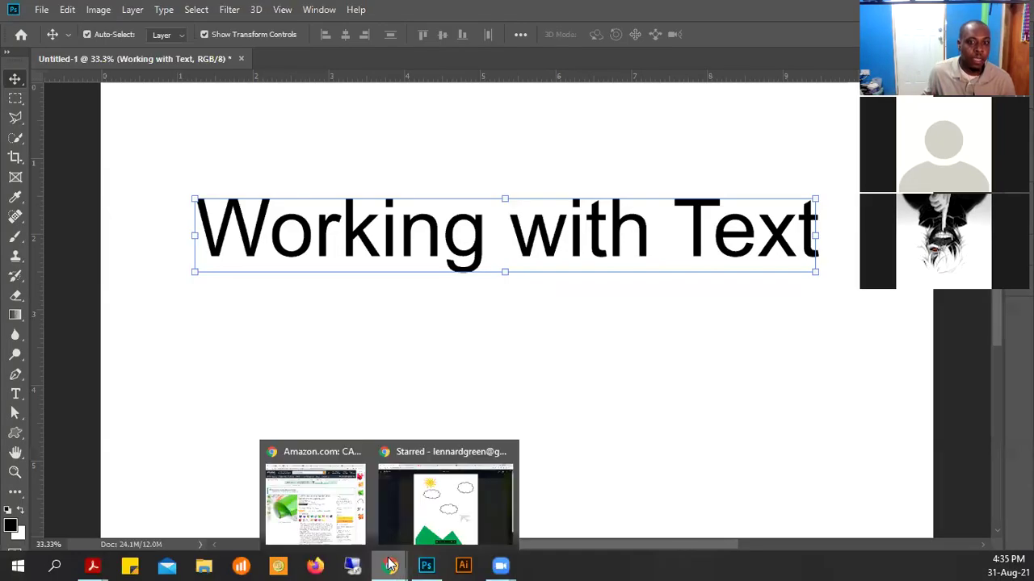
Switch to Chrome and search Google Images for "rose"
click(455, 515)
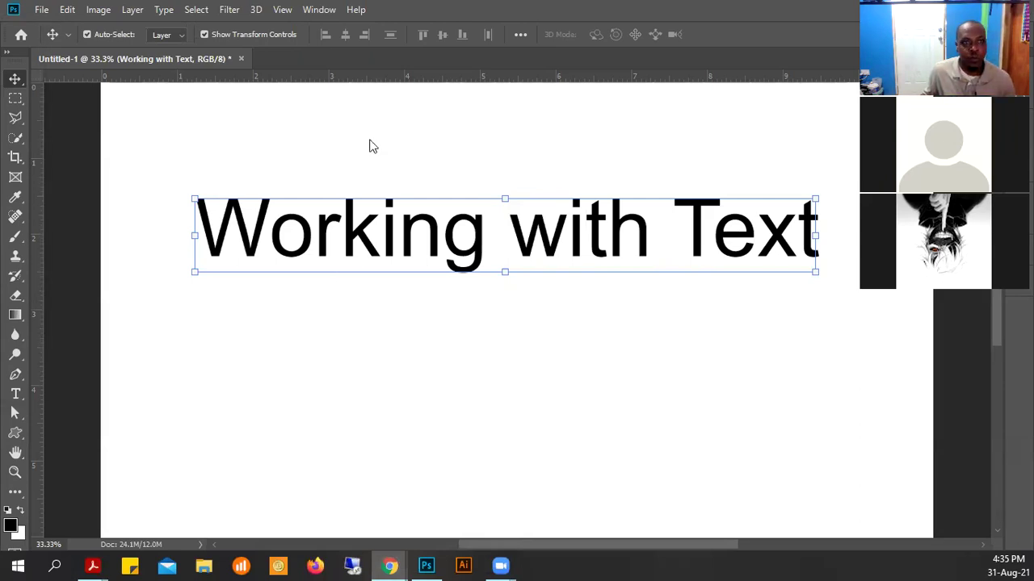
key(alt+Tab)
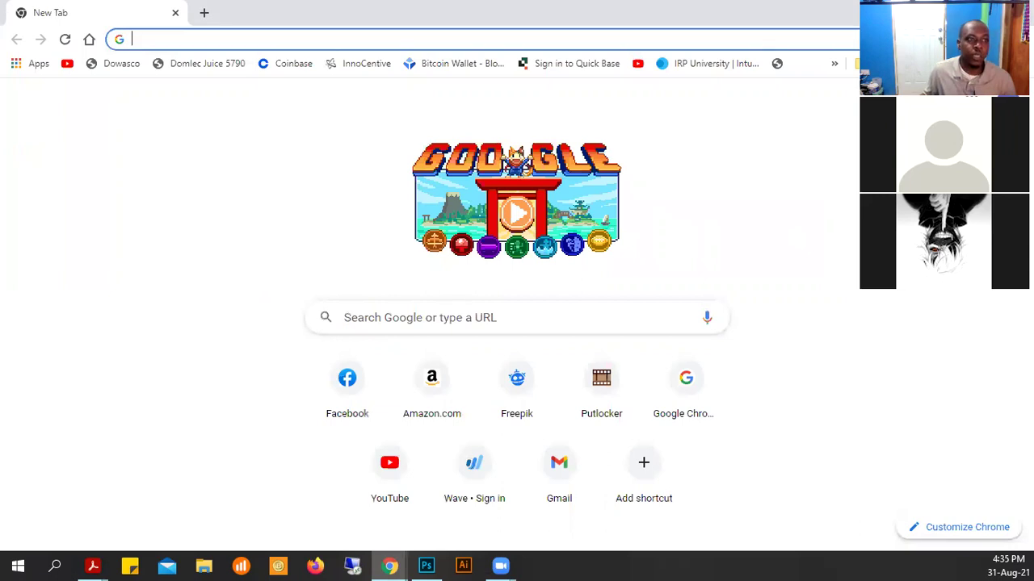
click(253, 41)
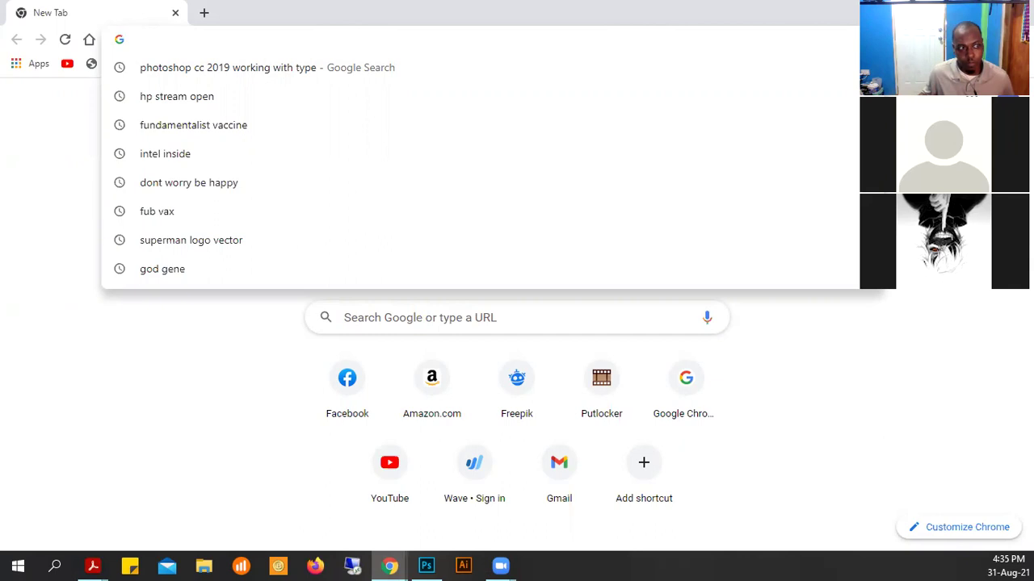
click(384, 267)
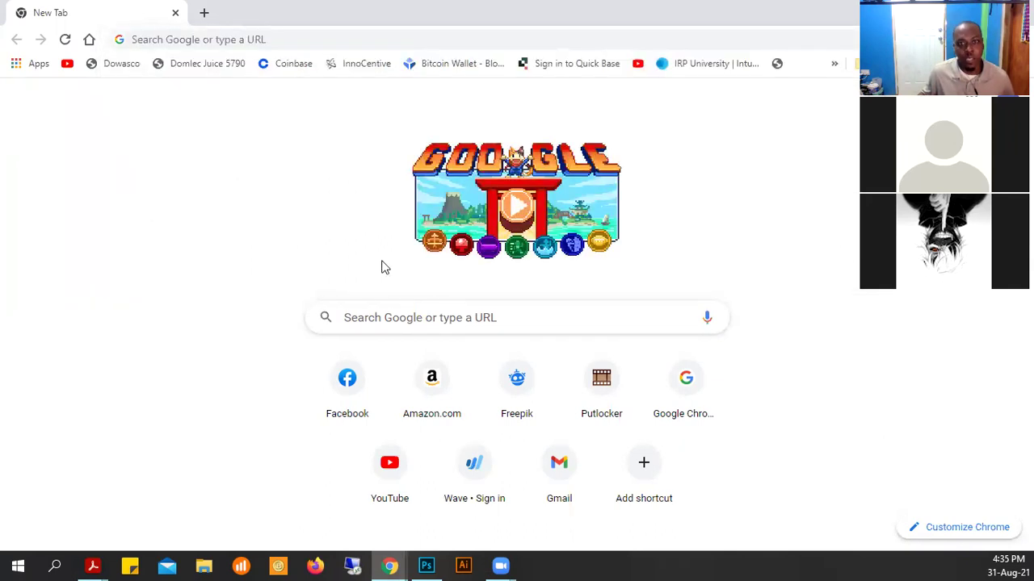
click(388, 321)
text(rose)
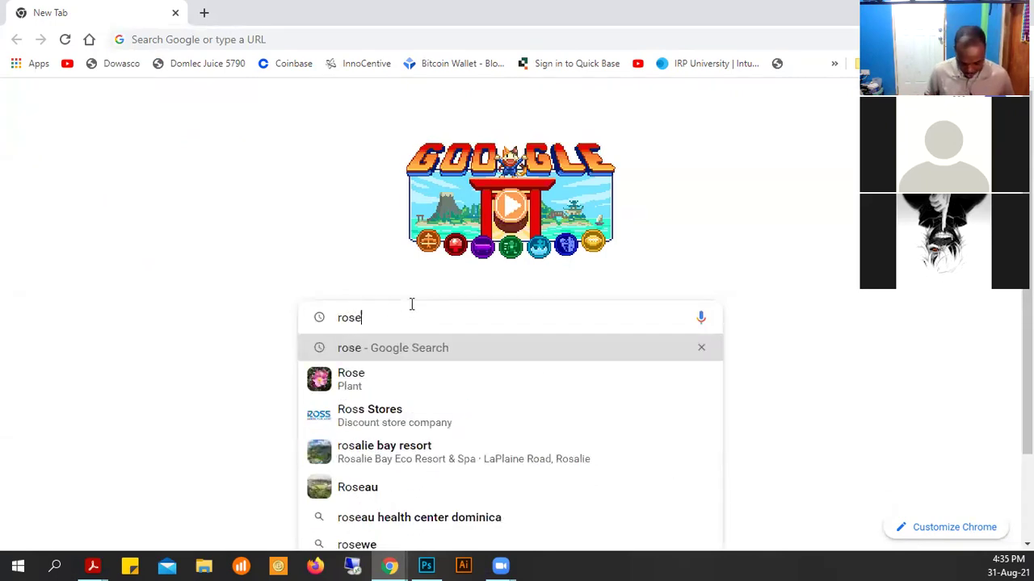
key(Return)
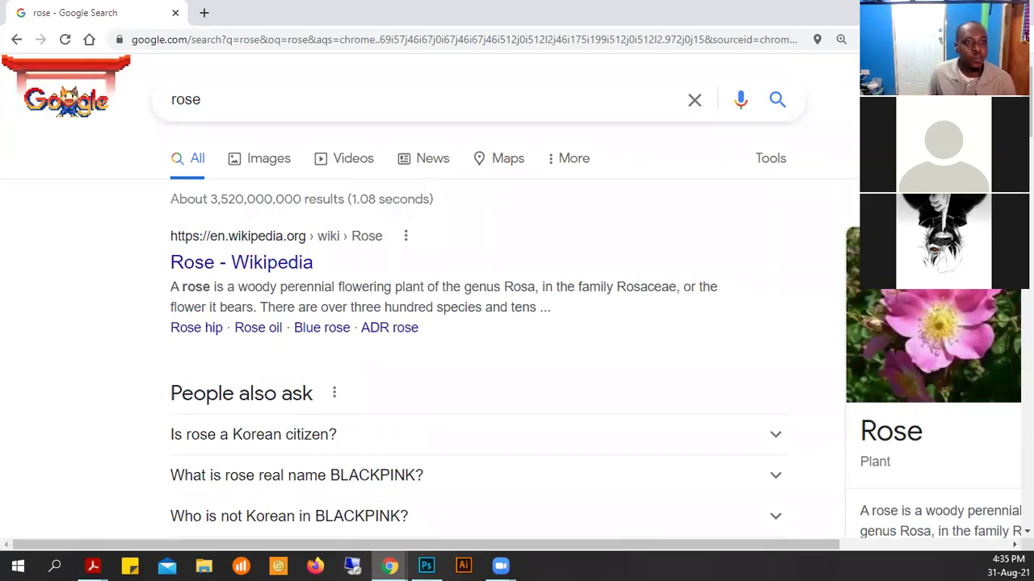
click(265, 160)
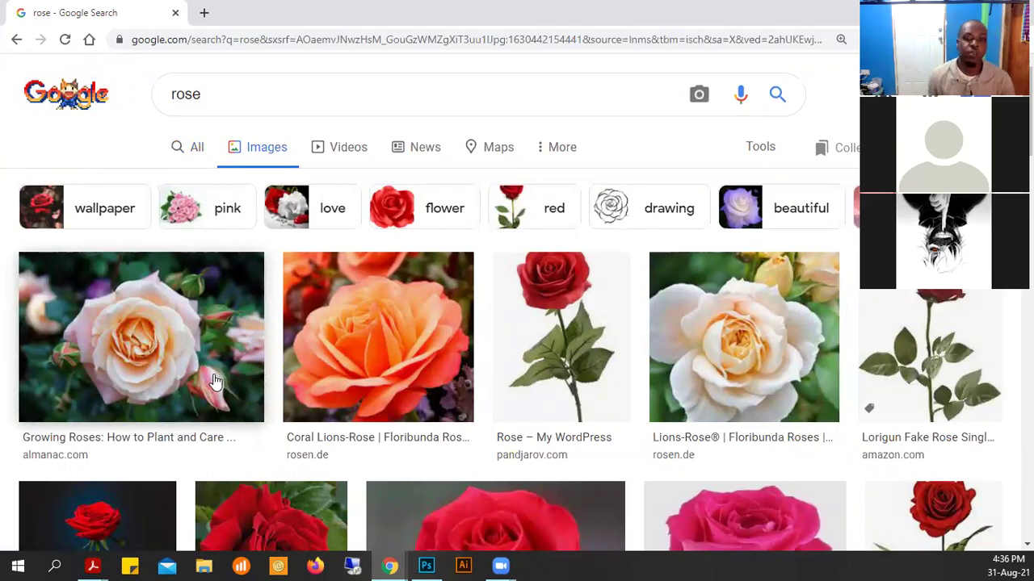
Preview the white Lions-Rose picture and the Growing Roses picture from almanac.com, closing each preview
click(749, 355)
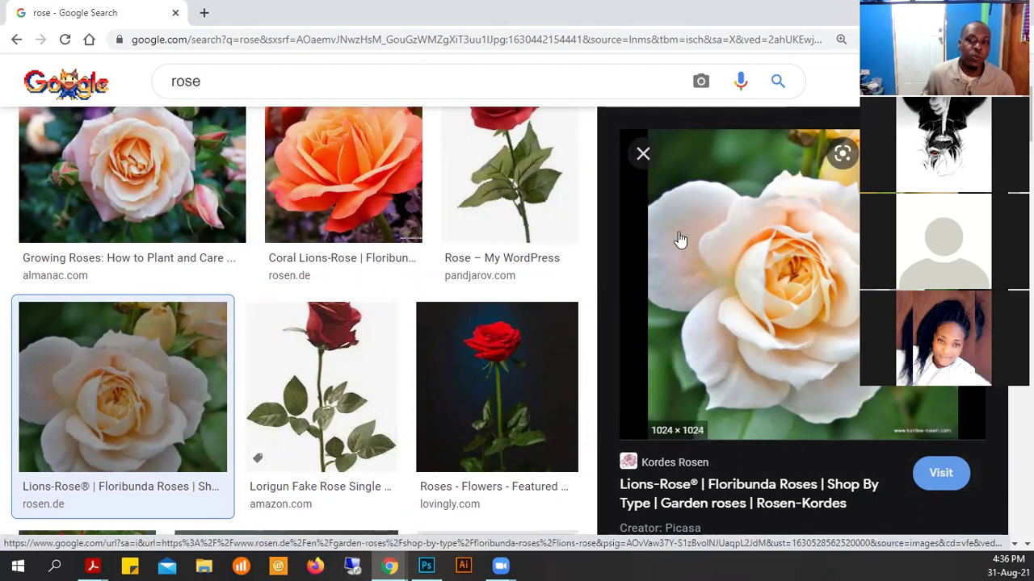
click(643, 155)
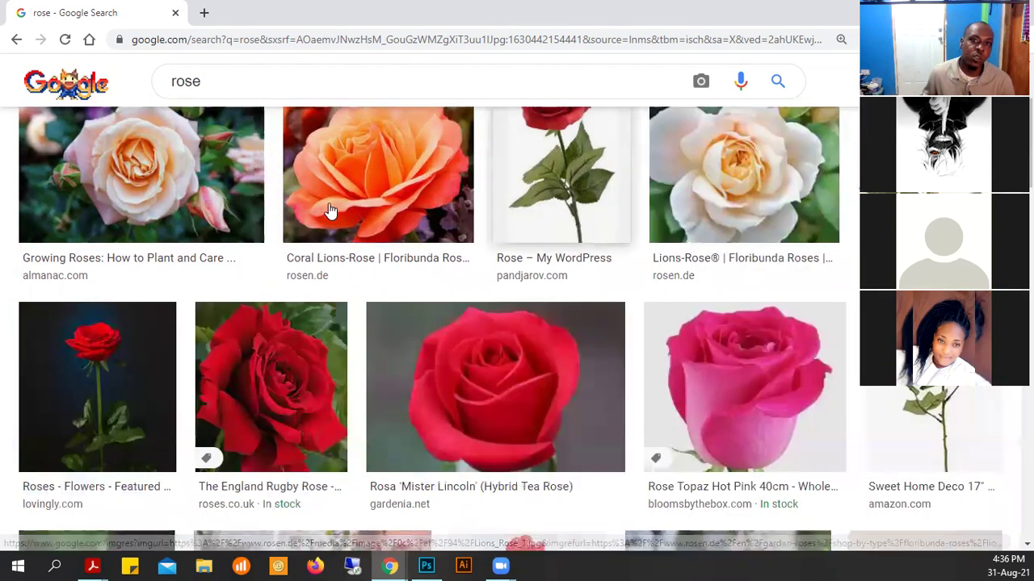
click(146, 158)
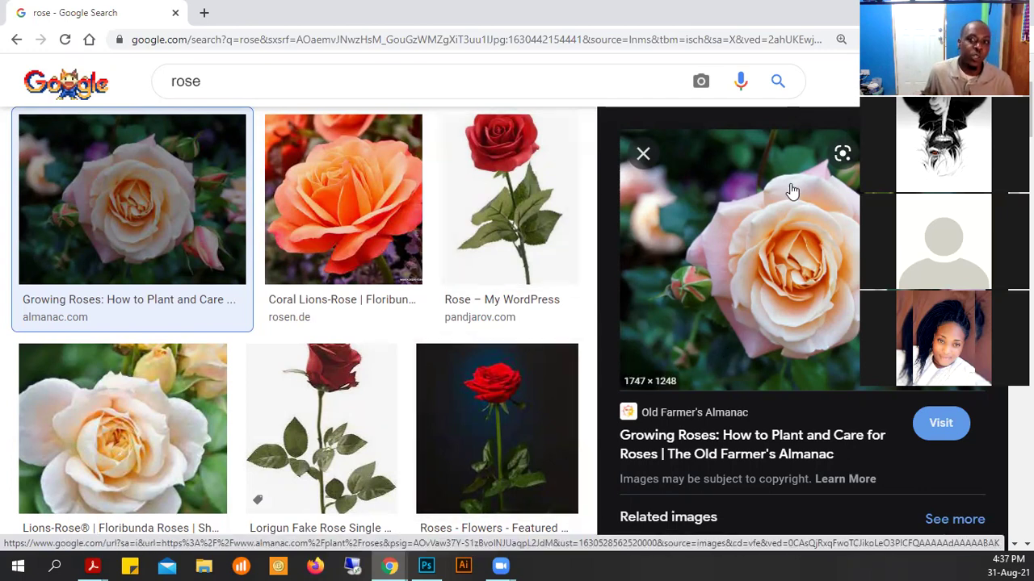
click(644, 153)
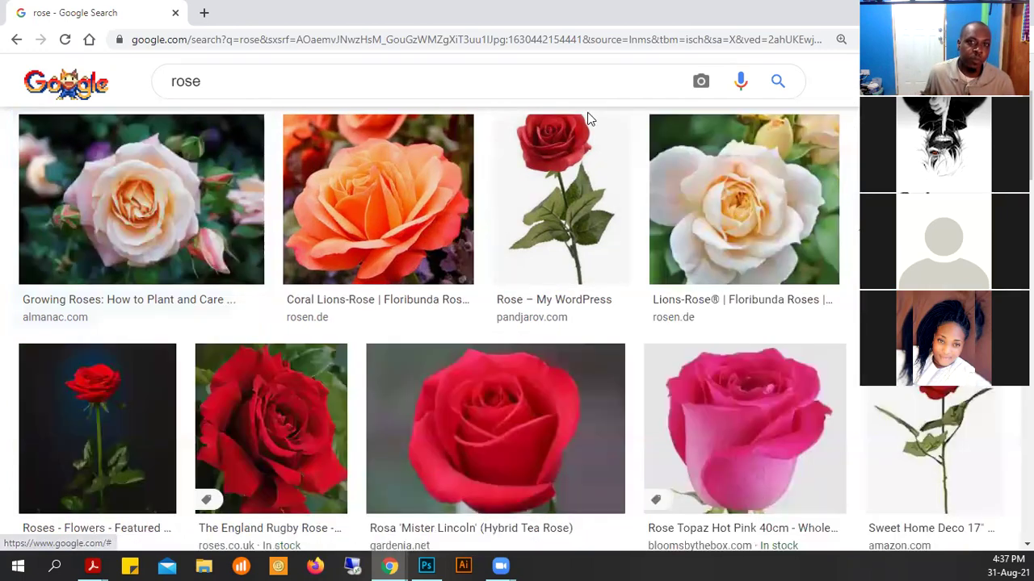
Filter the image results to Large size and check the pixel dimensions of the Growing Roses picture
scroll(633, 295, up, 2)
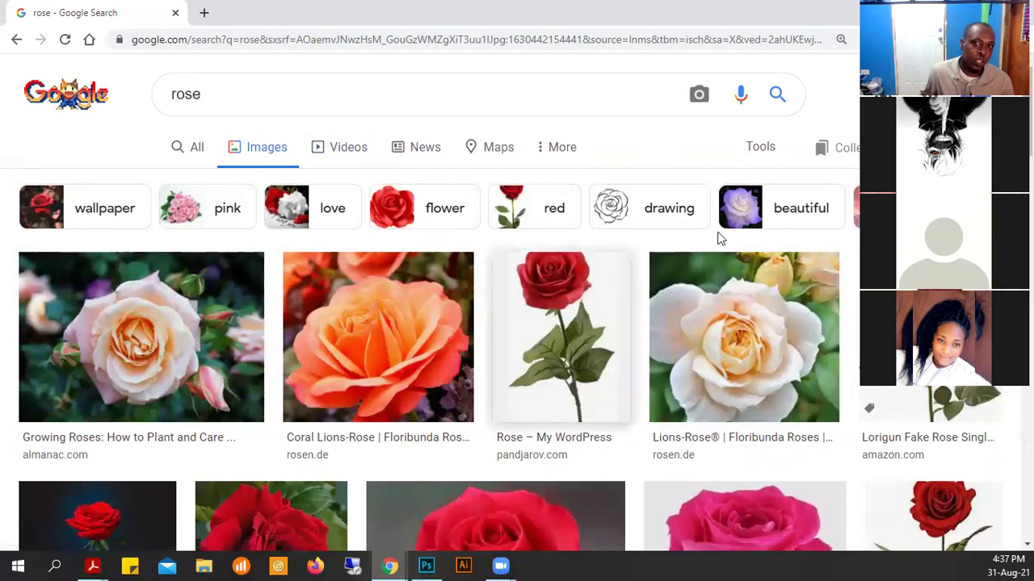
click(762, 153)
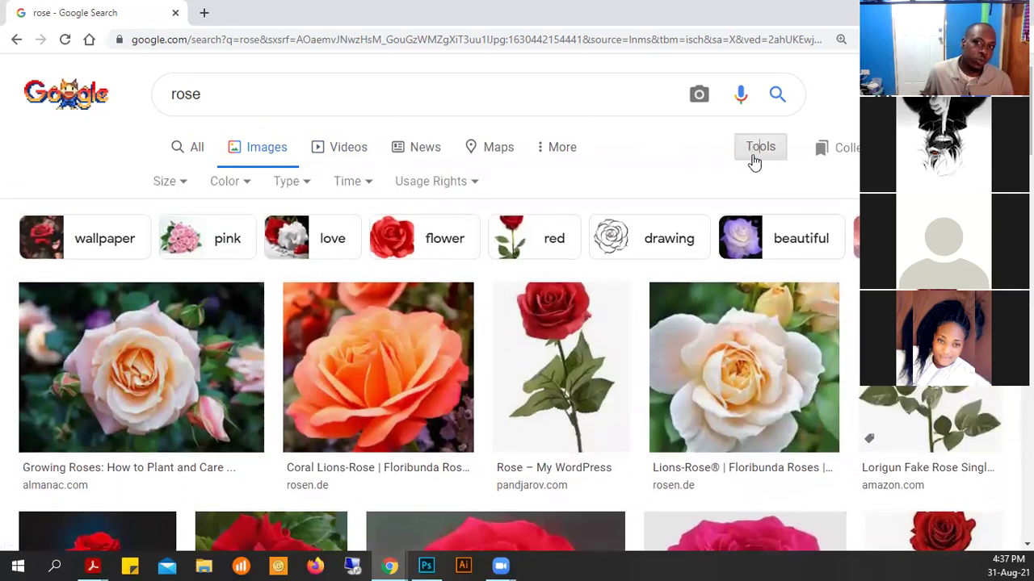
click(182, 187)
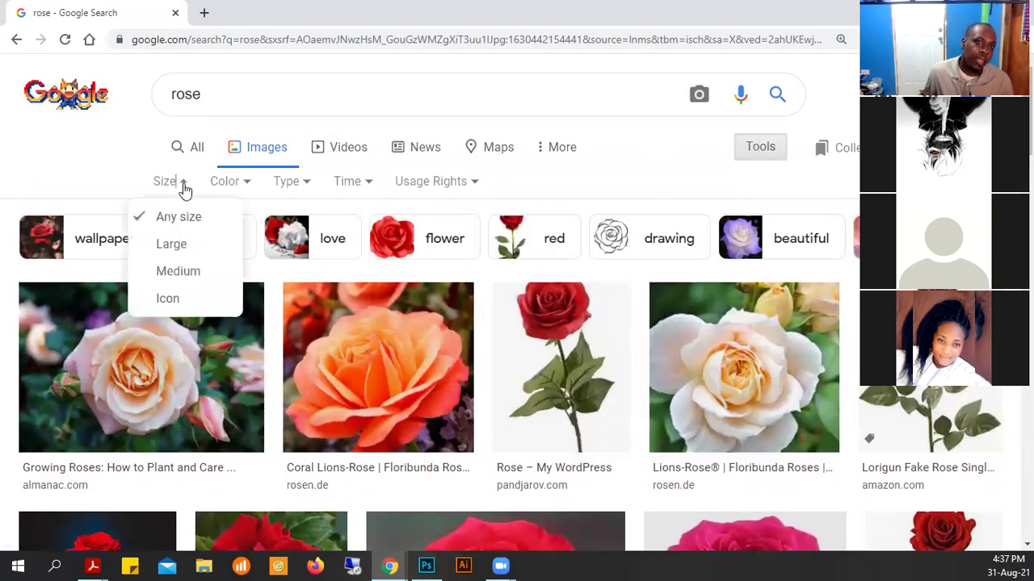
click(178, 251)
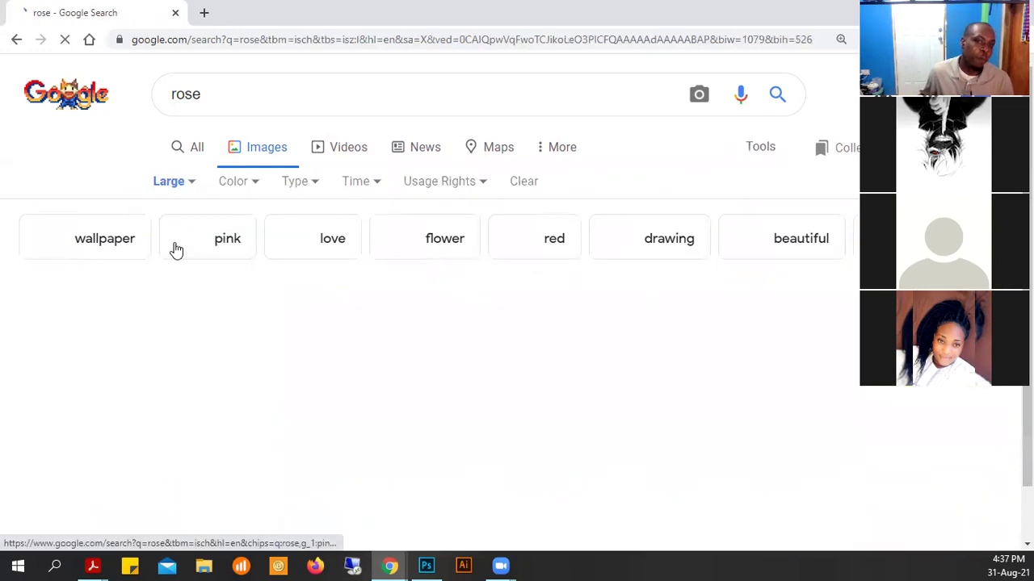
scroll(243, 278, down, 1)
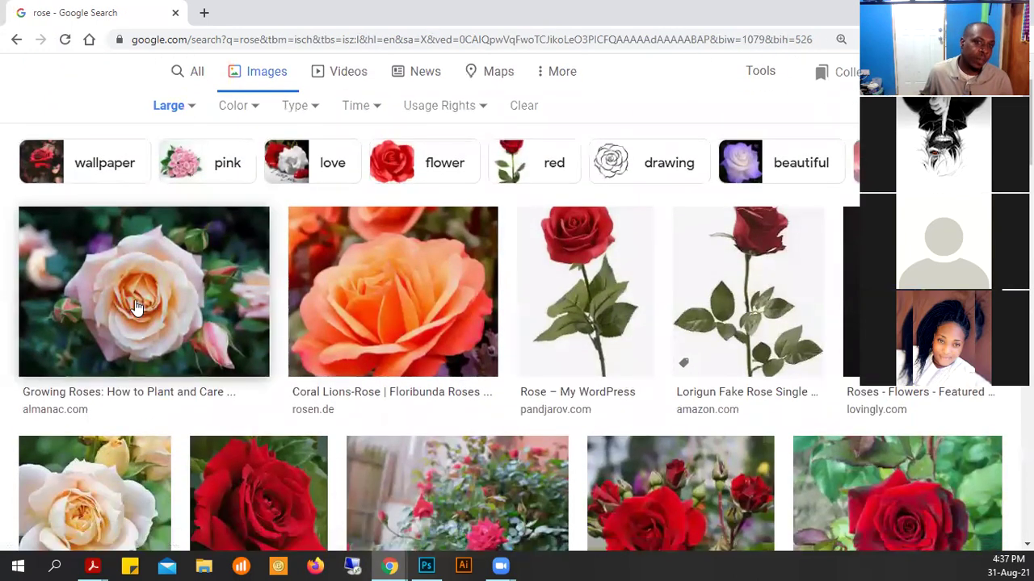
click(135, 302)
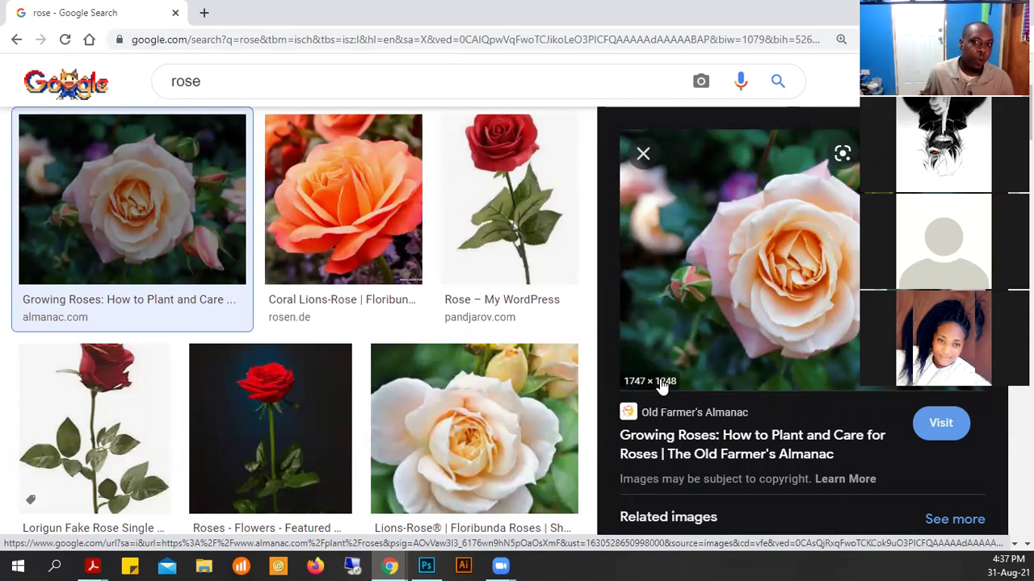
click(642, 153)
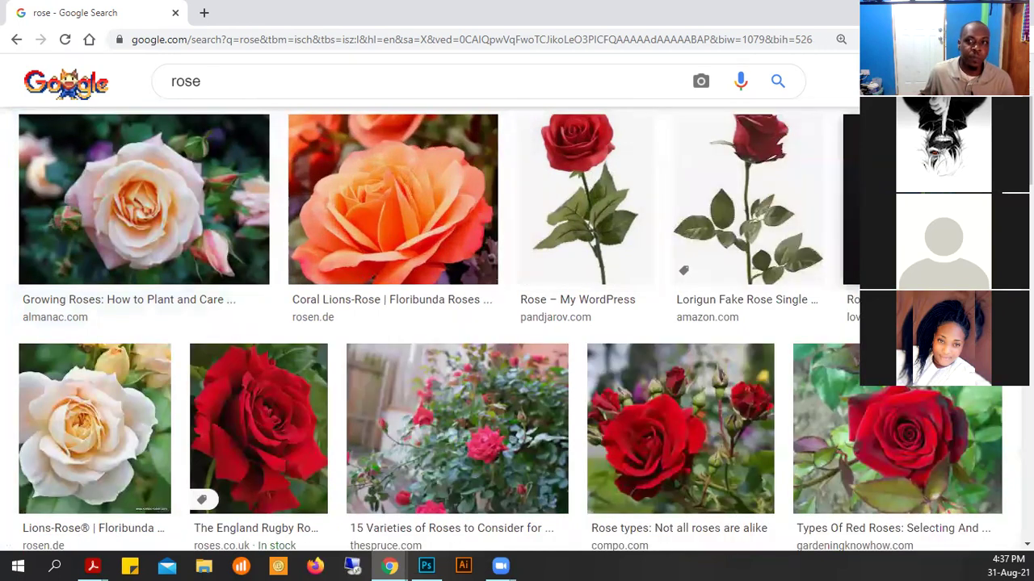
Reset the size filter to Any size and preview the red England Rugby Rose picture
scroll(791, 271, up, 3)
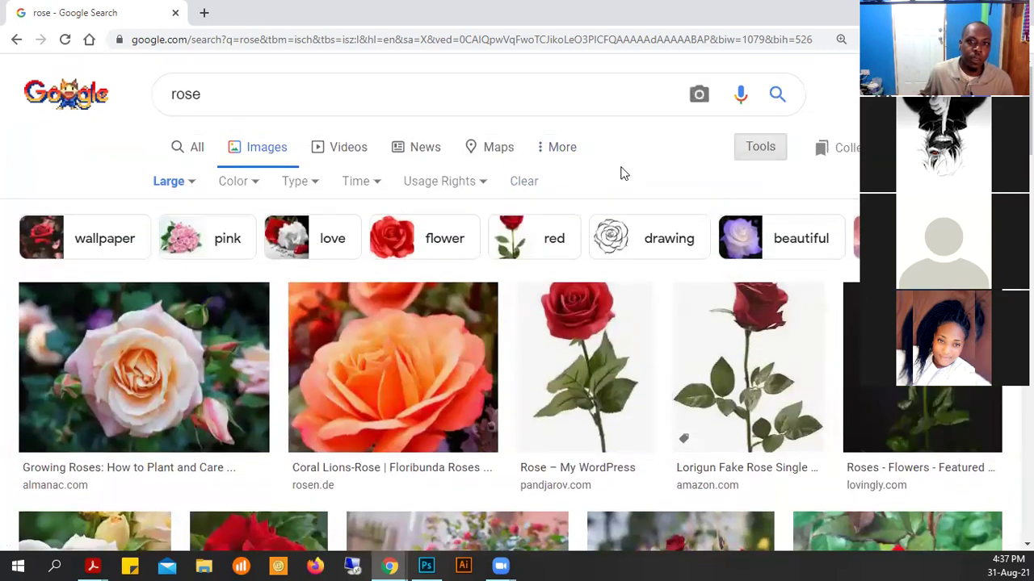
click(172, 180)
click(179, 219)
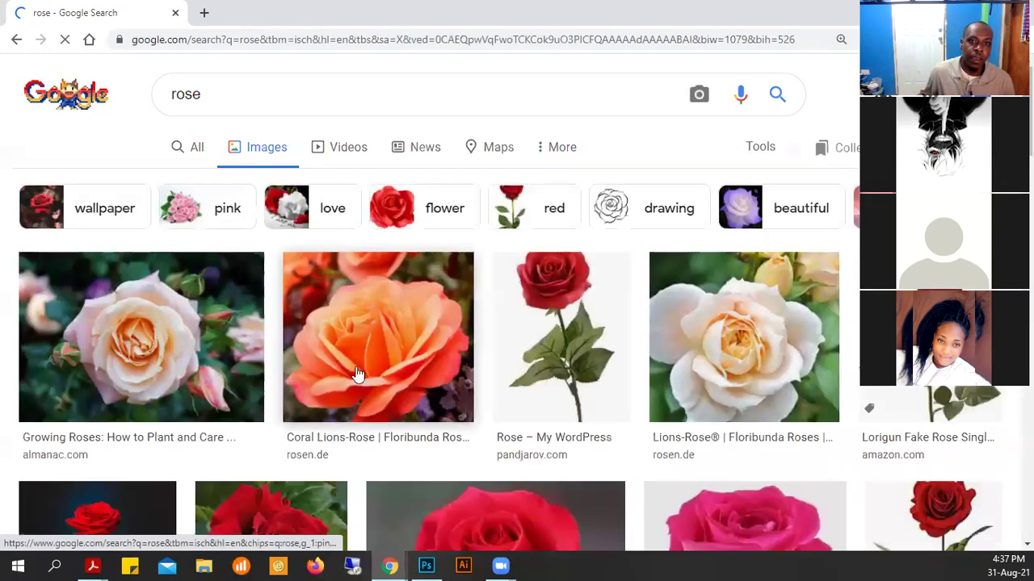
scroll(358, 374, down, 4)
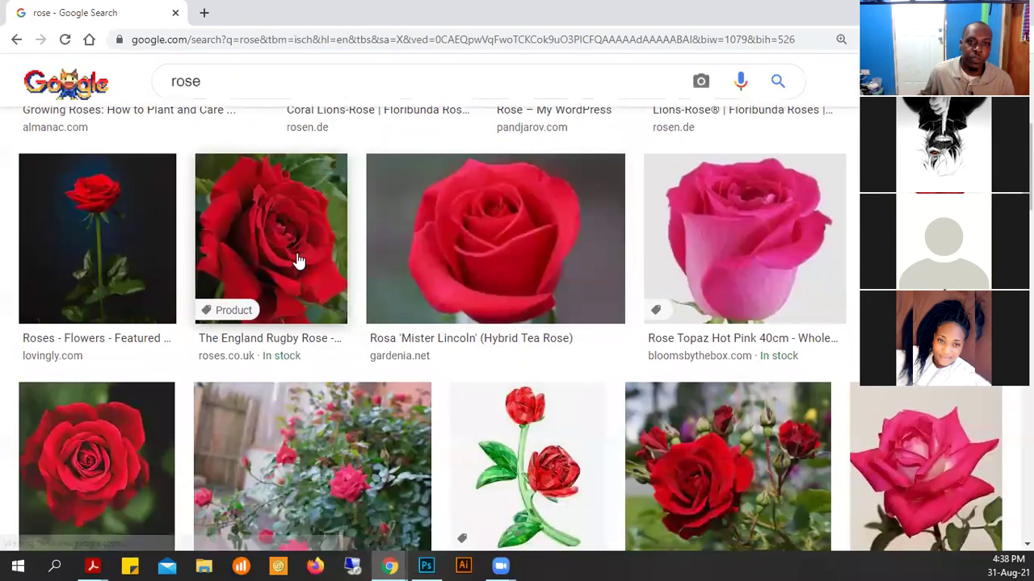
click(297, 261)
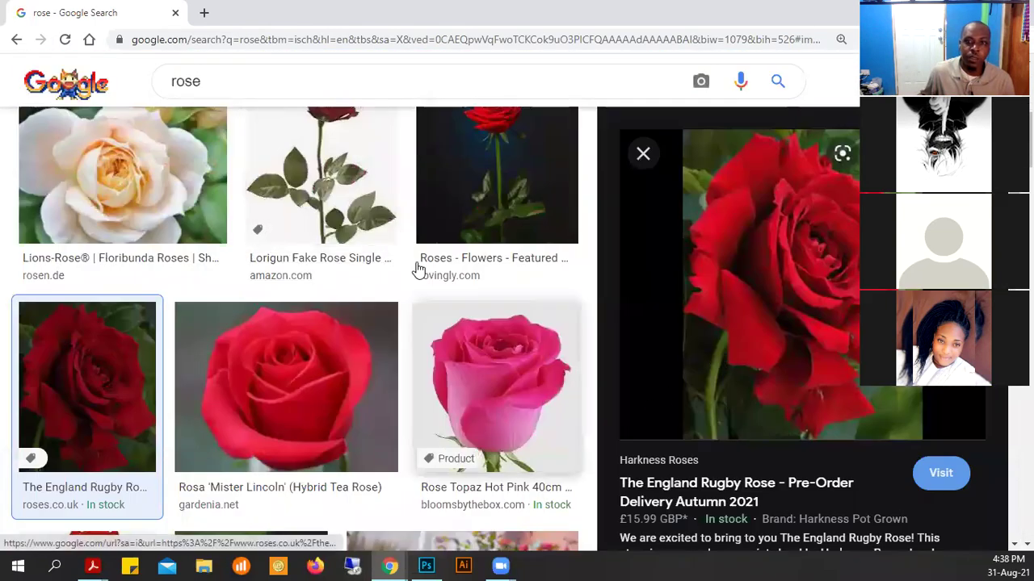
click(643, 153)
scroll(474, 323, up, 4)
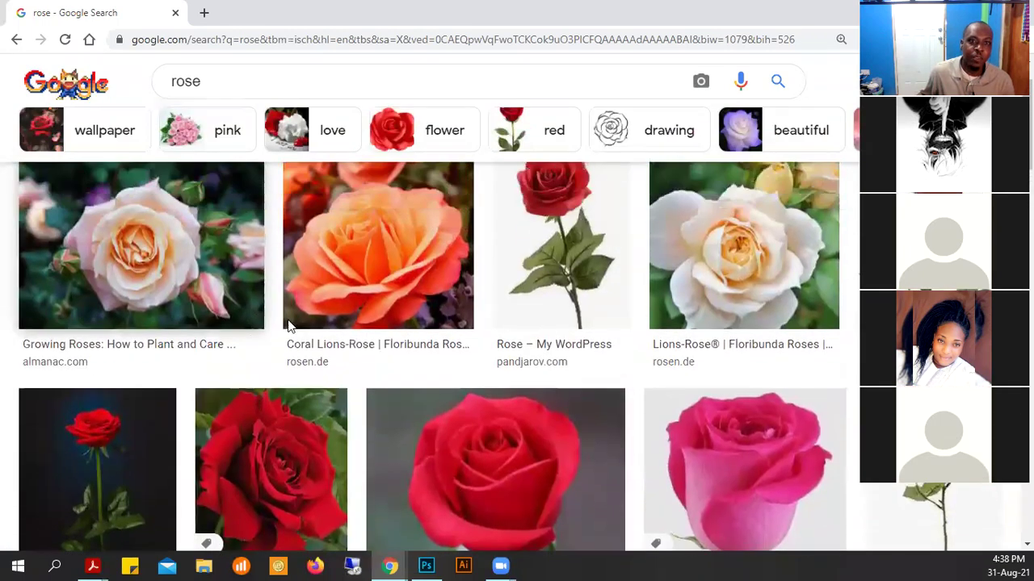
Filter the image results to Icon size and check the pixel dimensions of the Rose Emoji picture
scroll(289, 325, up, 2)
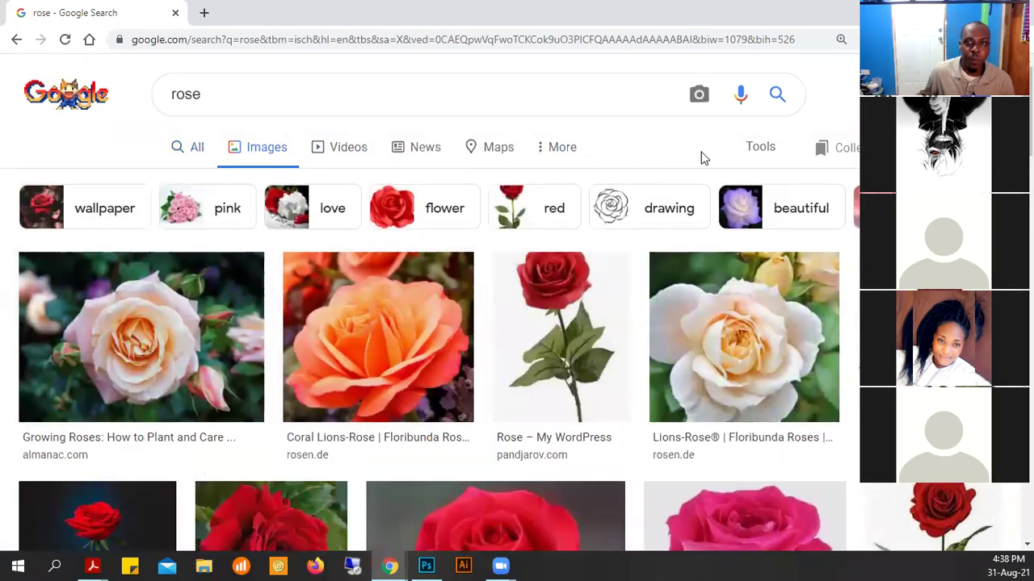
click(748, 153)
click(169, 183)
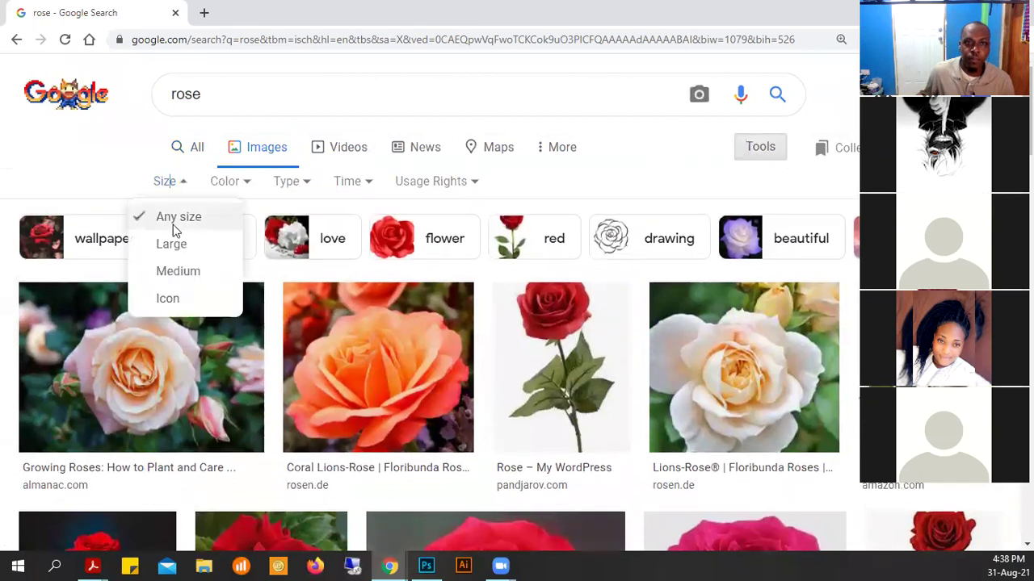
click(169, 300)
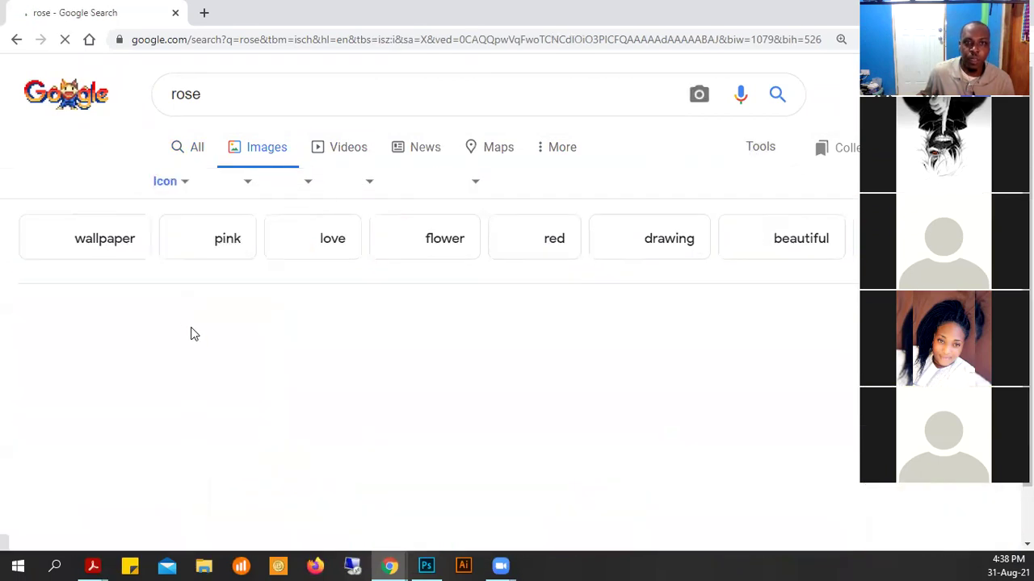
scroll(271, 406, down, 2)
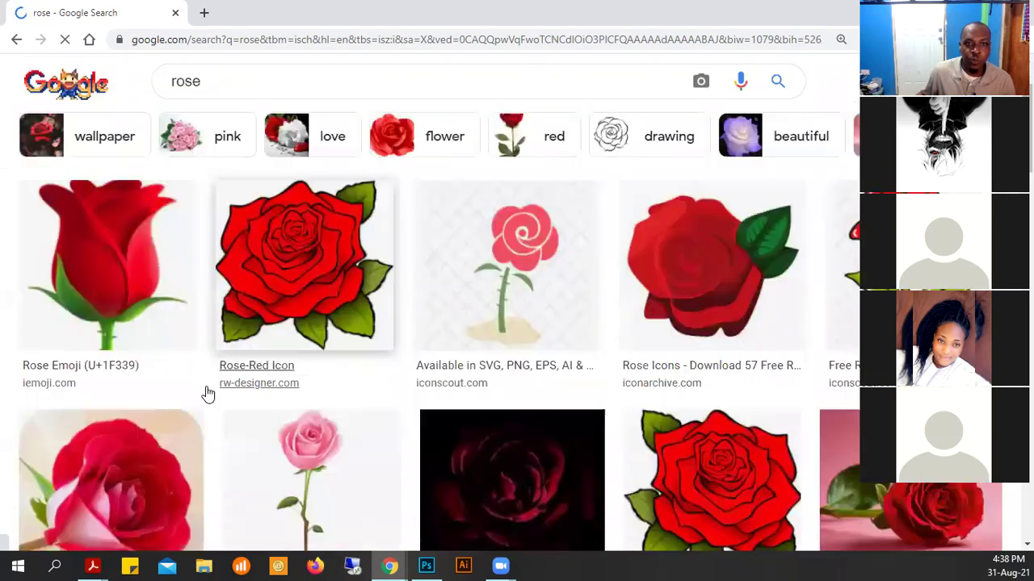
click(105, 234)
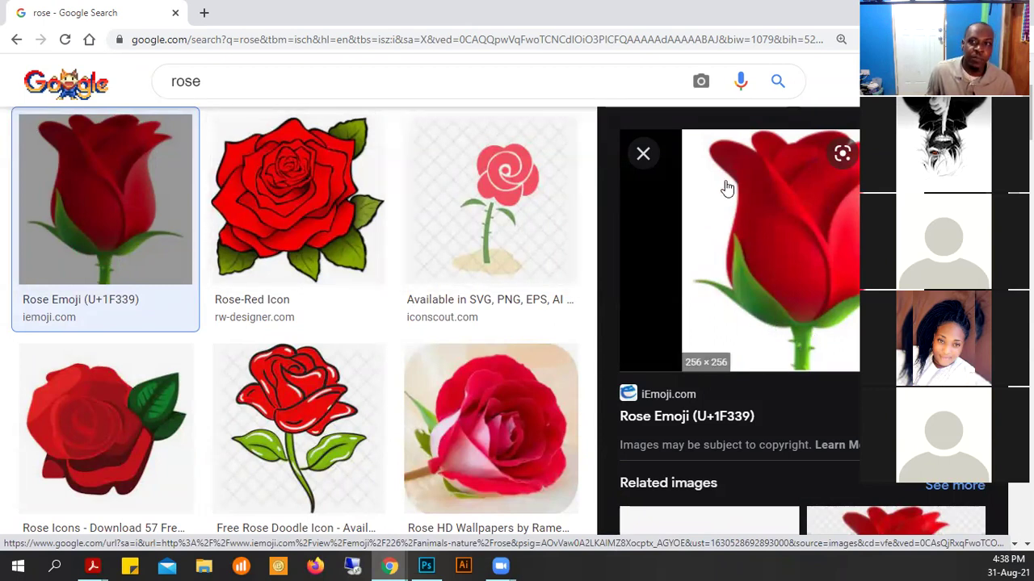
click(653, 162)
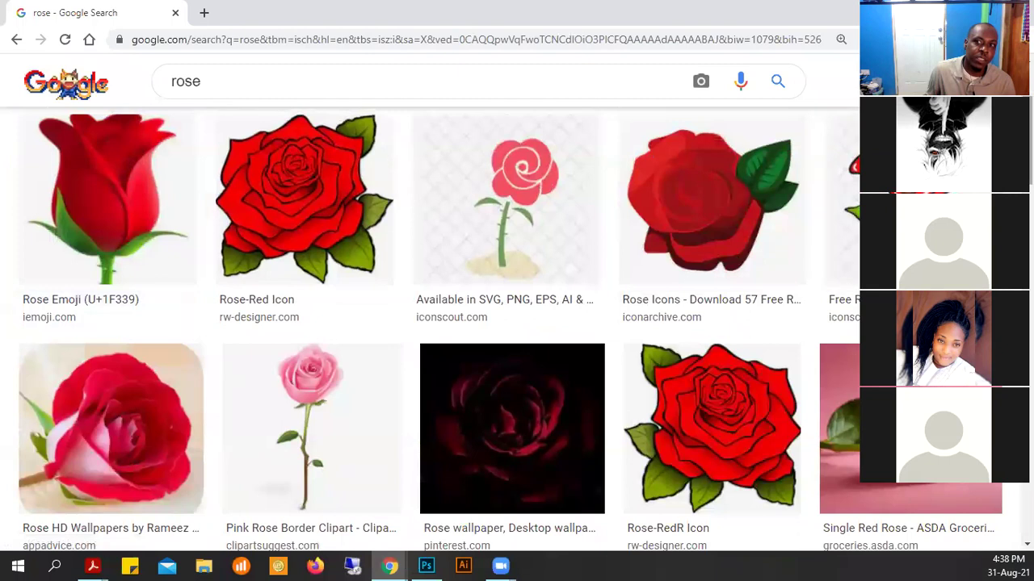
scroll(706, 232, up, 3)
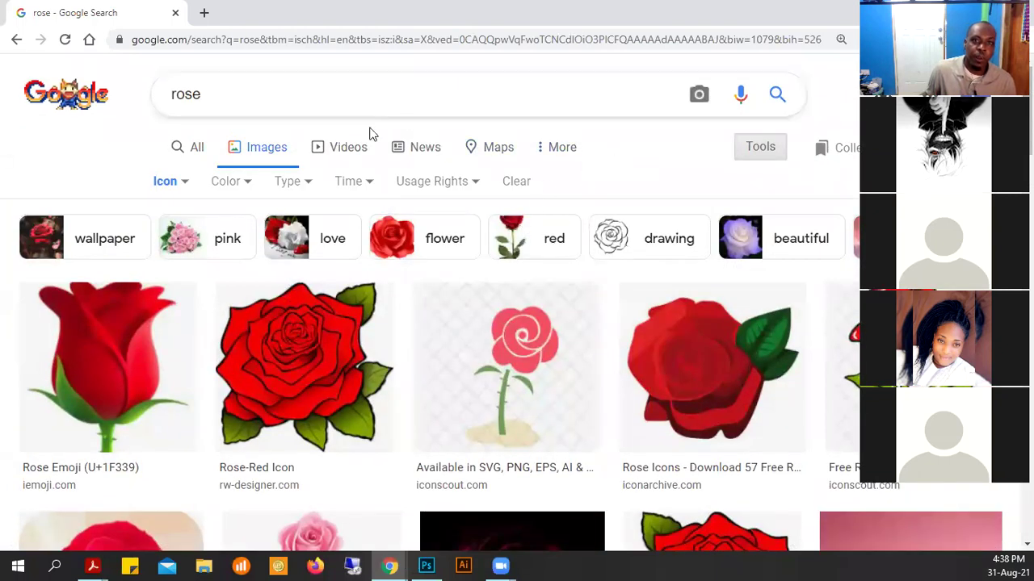
Set the size filter to Large and open the full-size Growing Roses image from almanac.com in a new tab
click(175, 192)
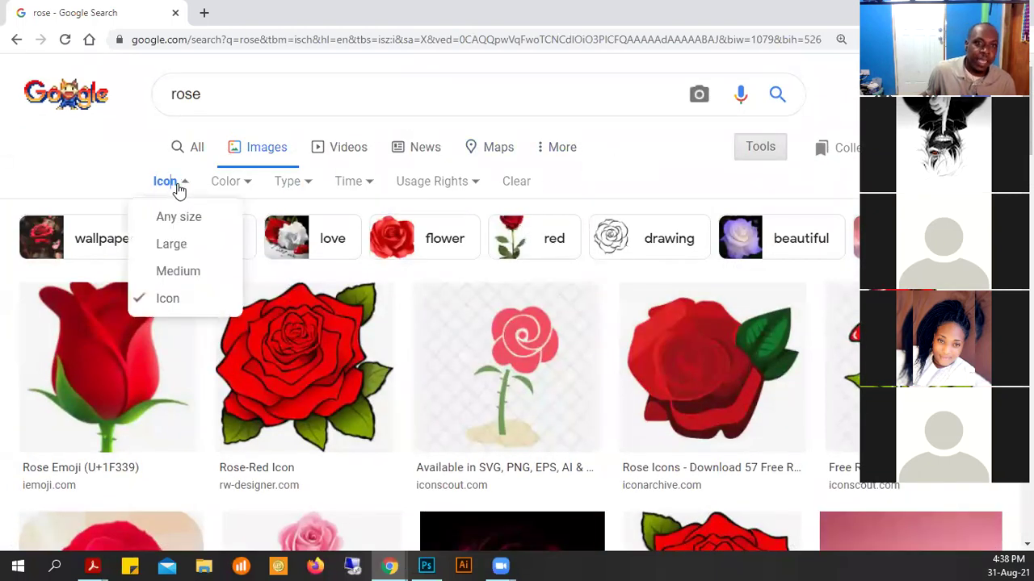
click(182, 242)
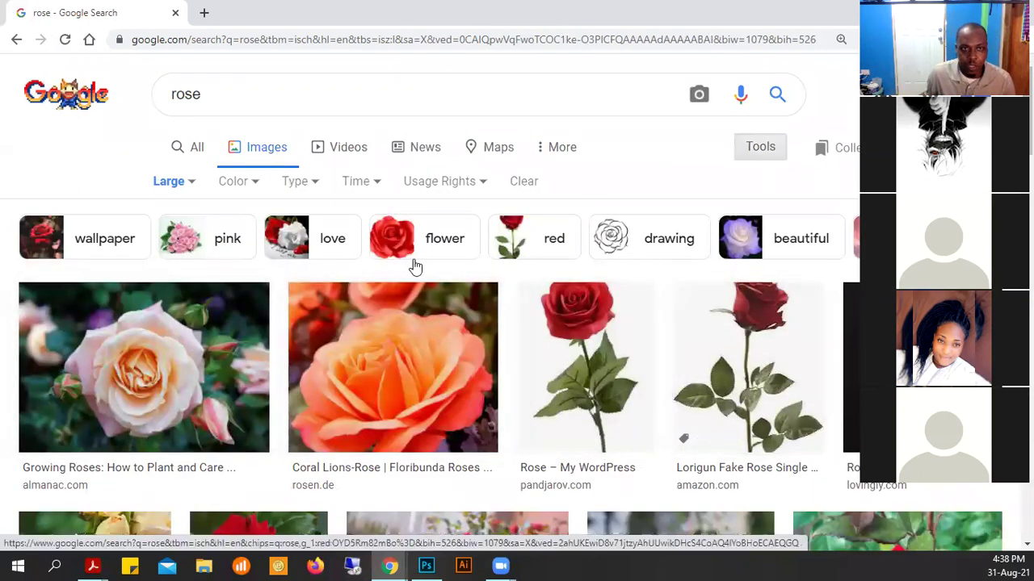
click(197, 356)
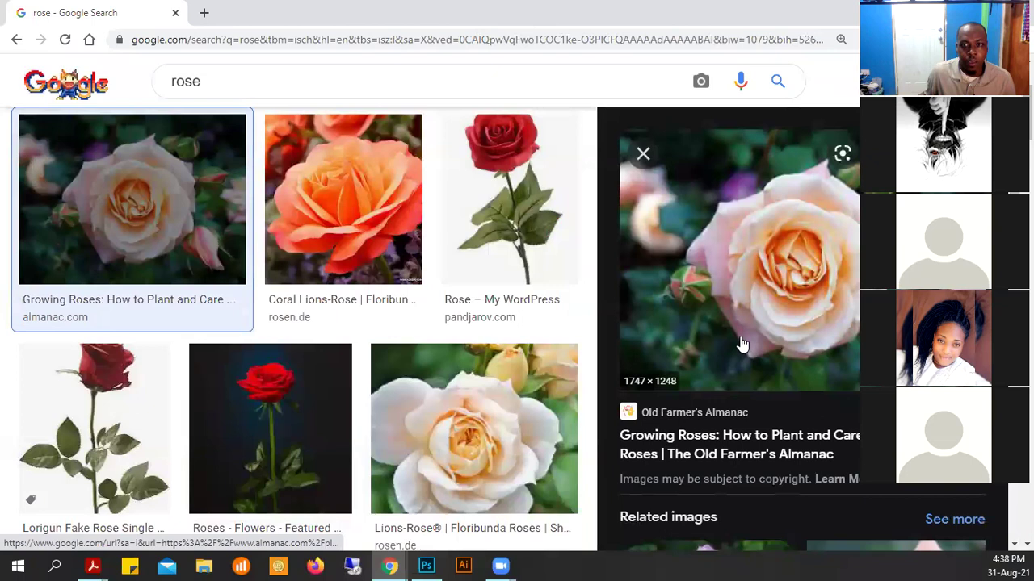
right_click(786, 238)
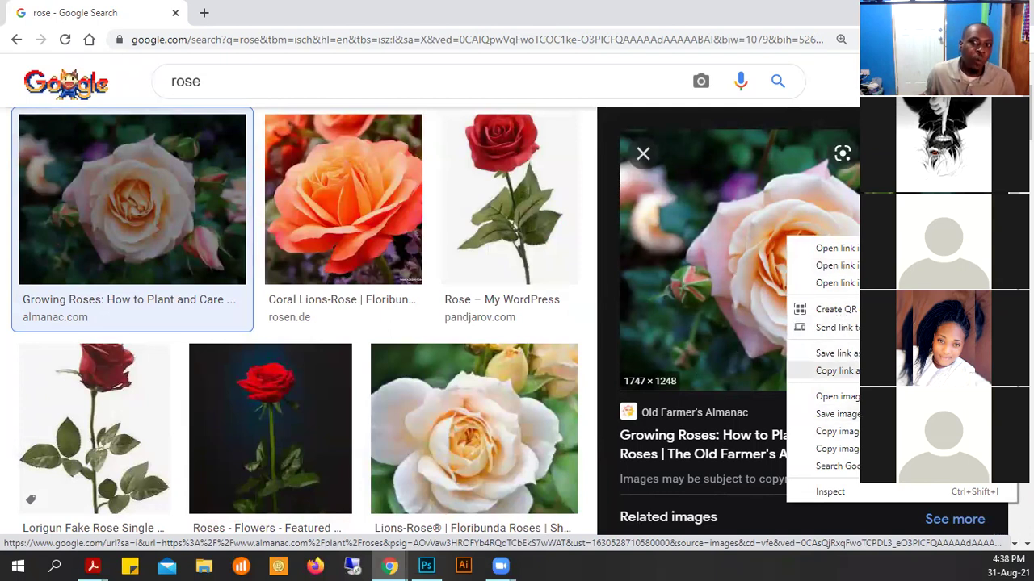
click(838, 397)
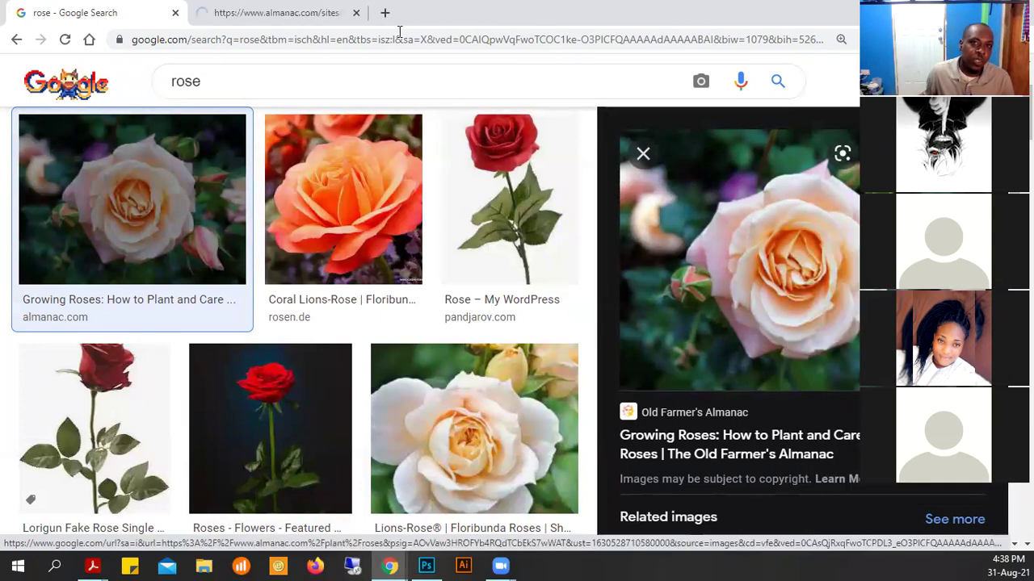
Save the full-size rose image as rose-peach (1).jpg in Downloads and open the downloaded file in Photoshop
click(271, 13)
click(513, 325)
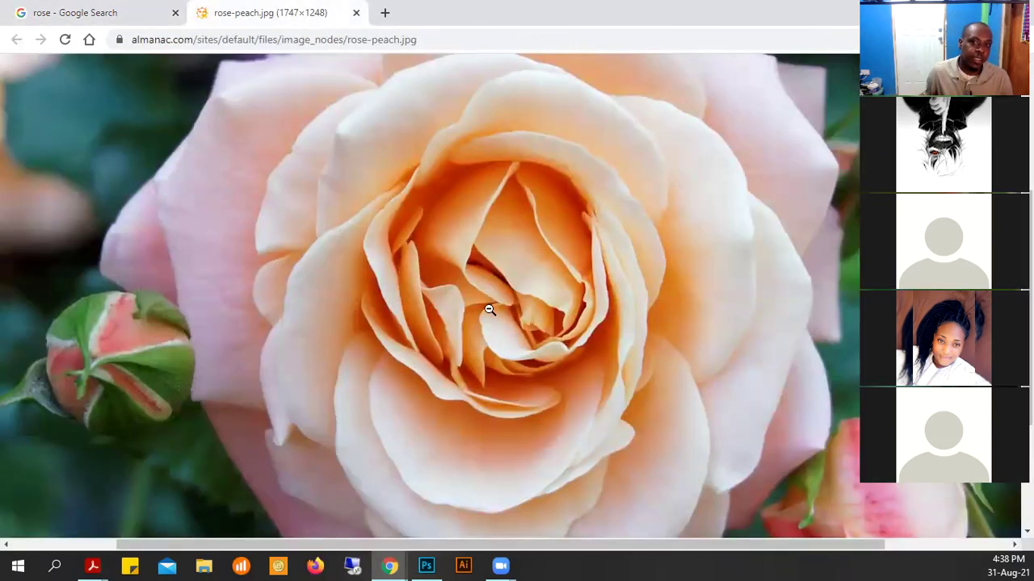
right_click(489, 310)
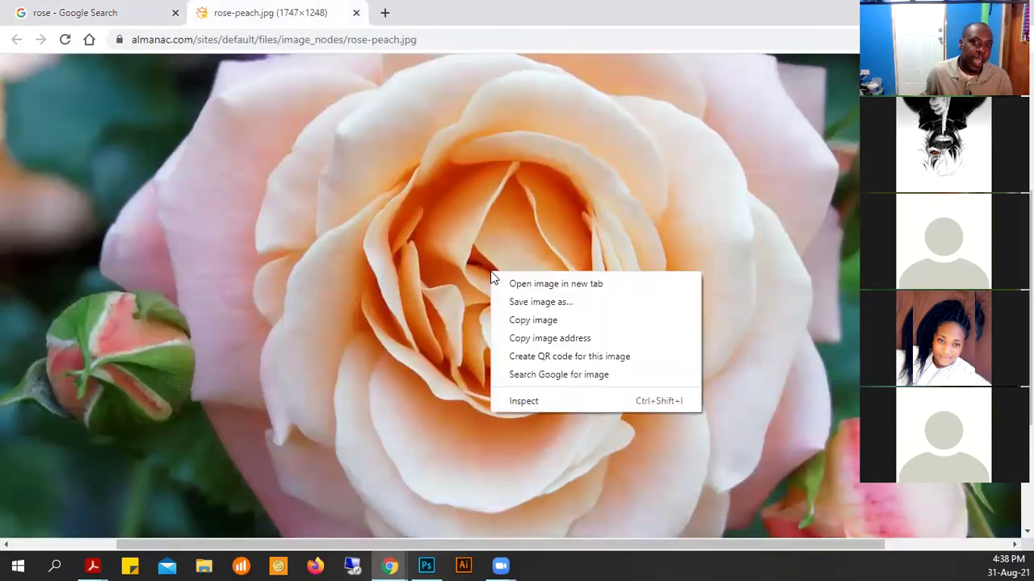
click(539, 302)
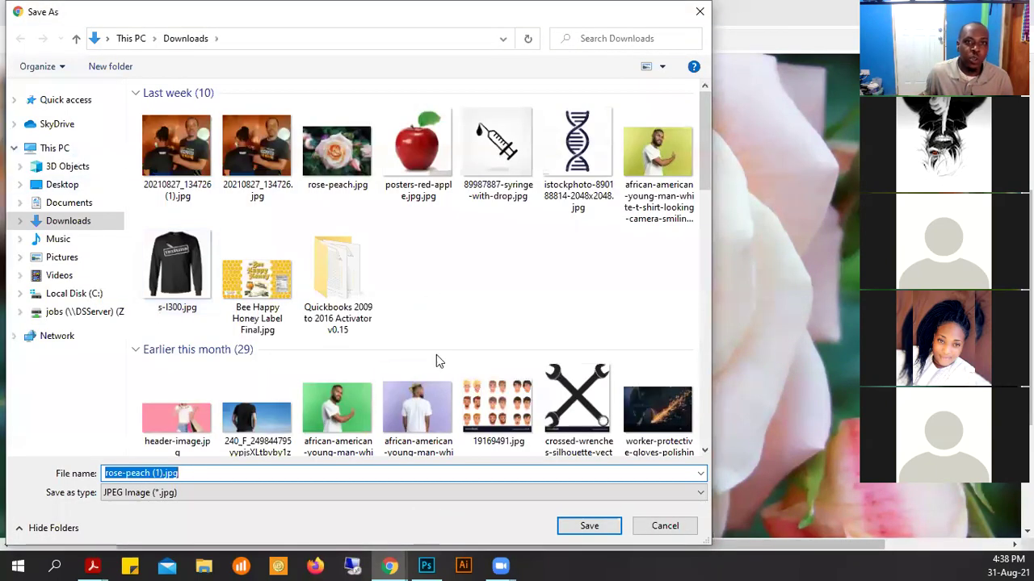
click(590, 526)
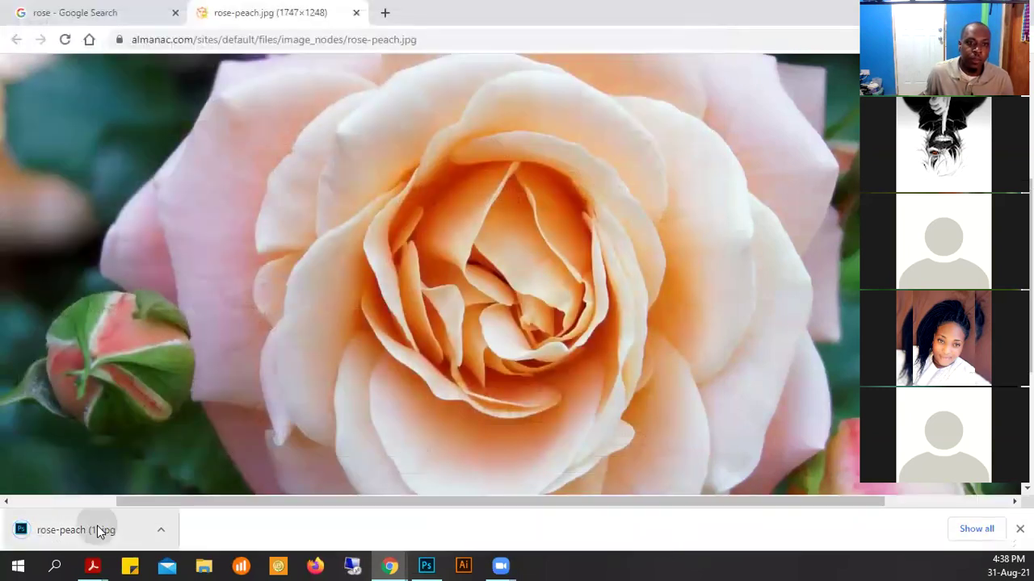
click(97, 530)
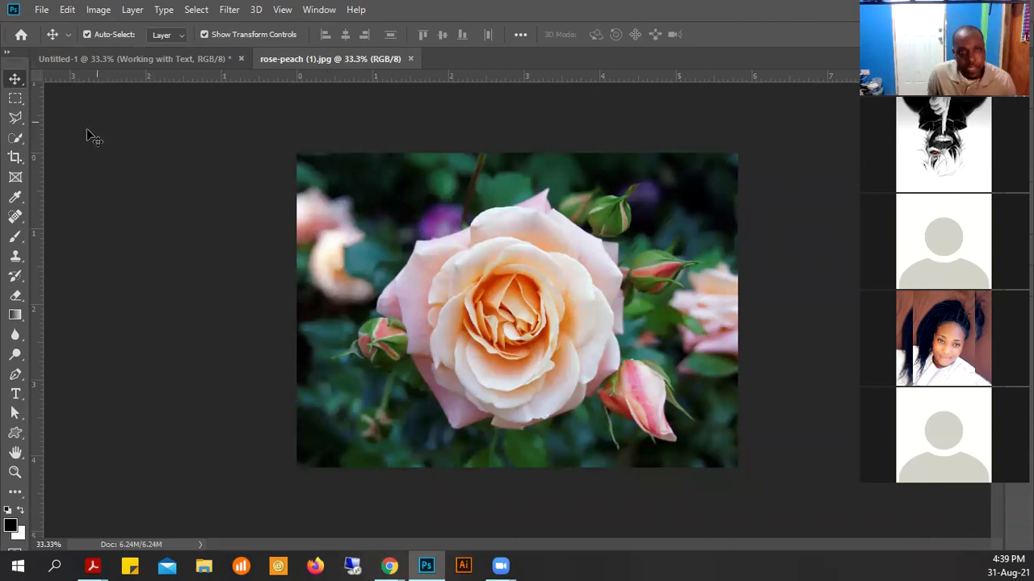
Examine the rose picture's pixel dimensions, print size and resolution in the Image Size dialog
click(103, 12)
click(132, 125)
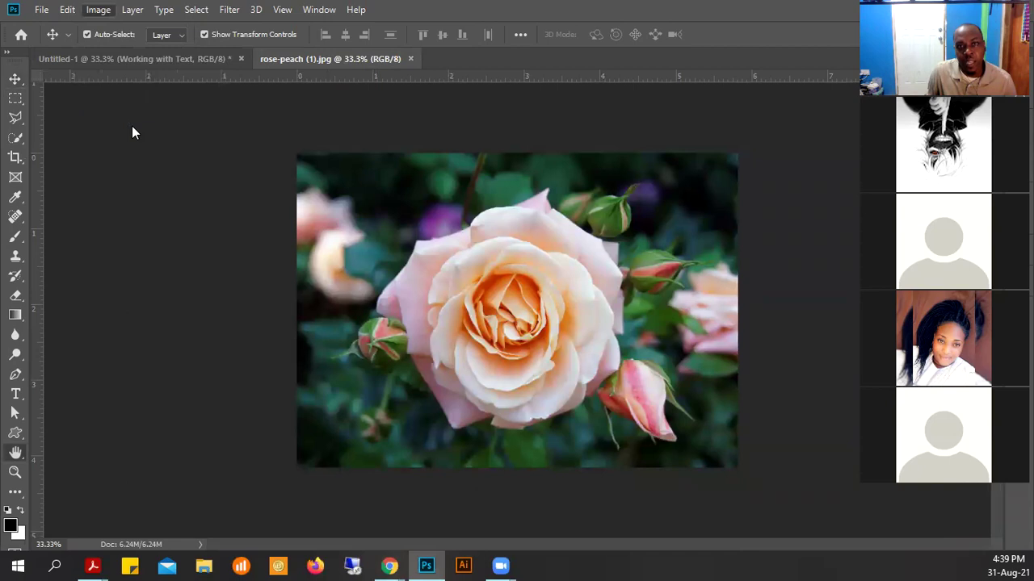
key(h)
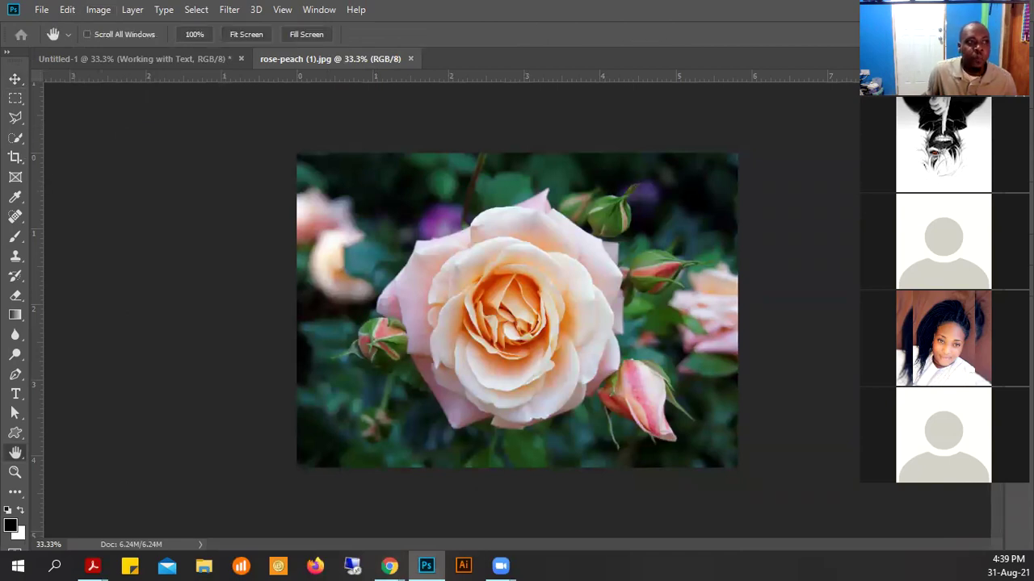
key(ctrl+alt+i)
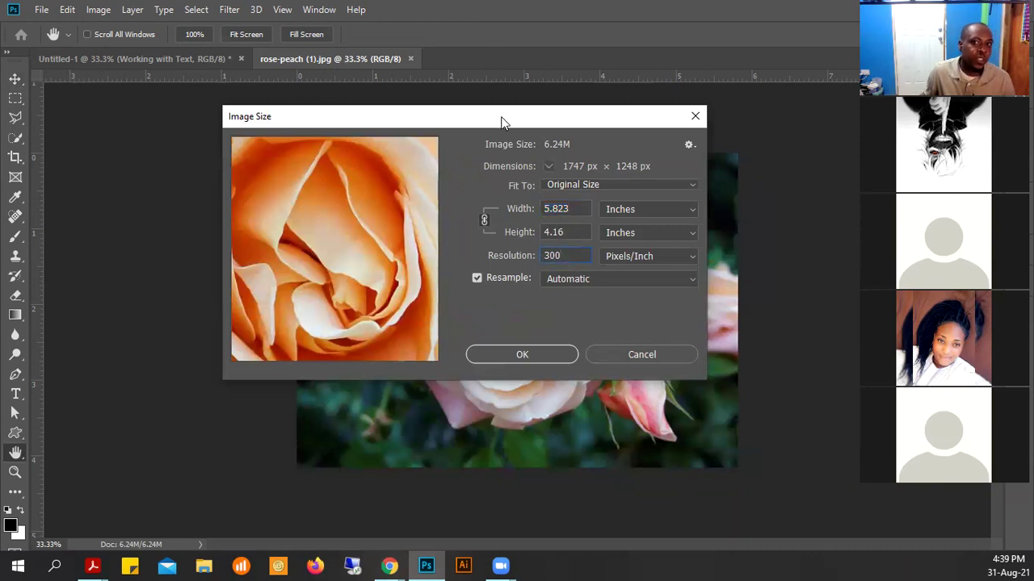
drag(501, 121, 193, 269)
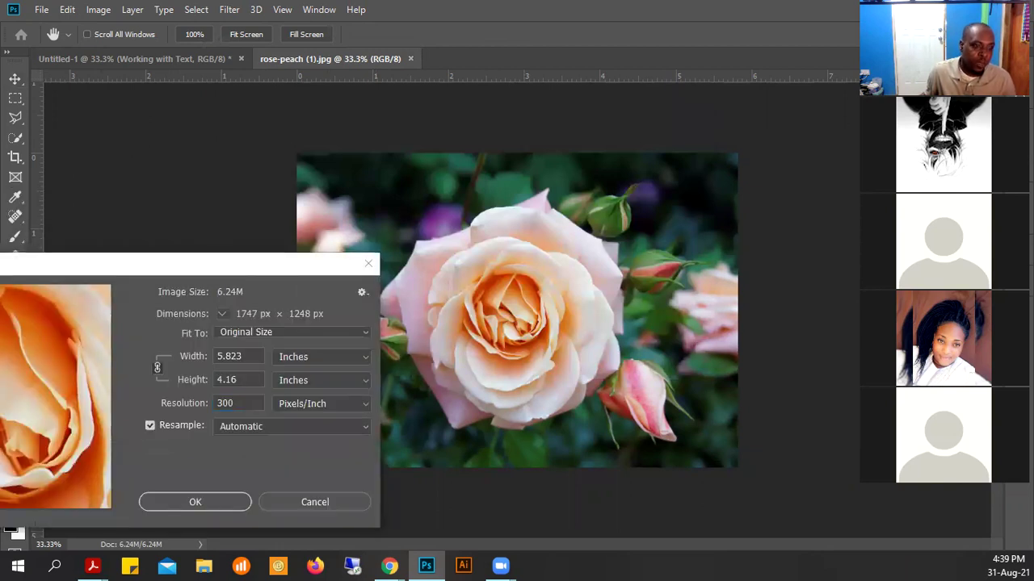
Return to Chrome, close the full-size rose image and its preview, and search Google Images for car
key(alt+Tab)
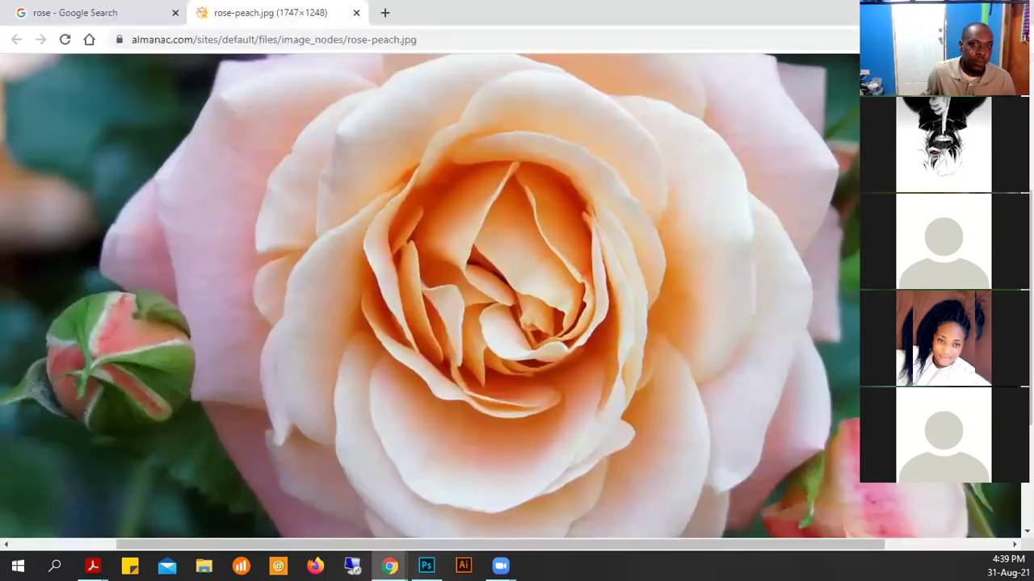
click(357, 14)
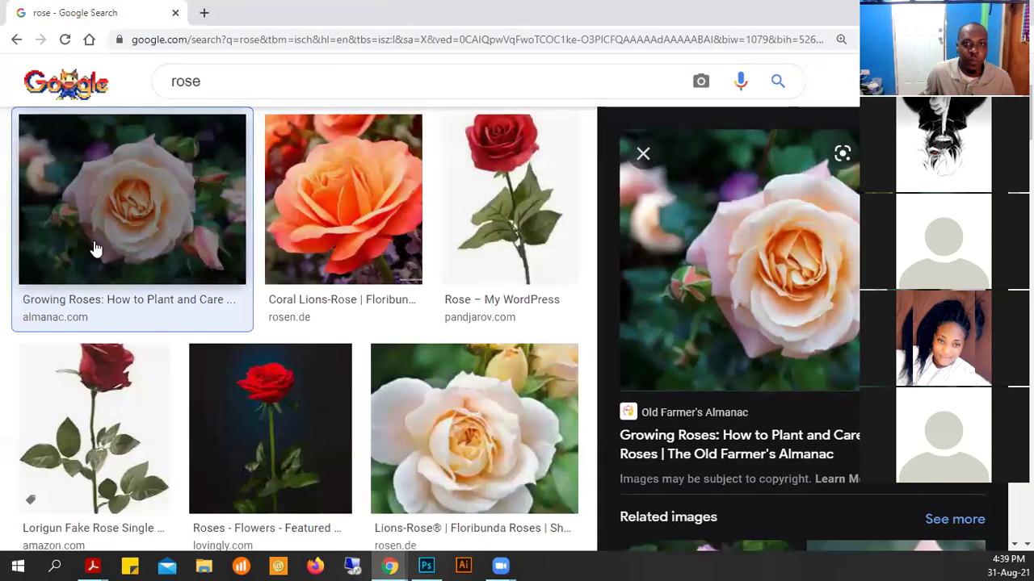
click(643, 154)
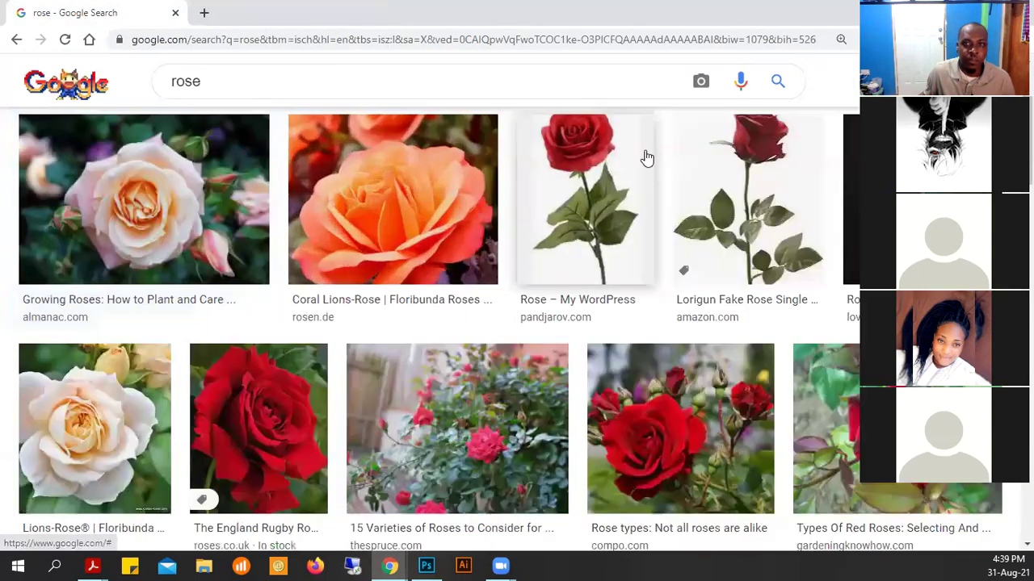
click(212, 80)
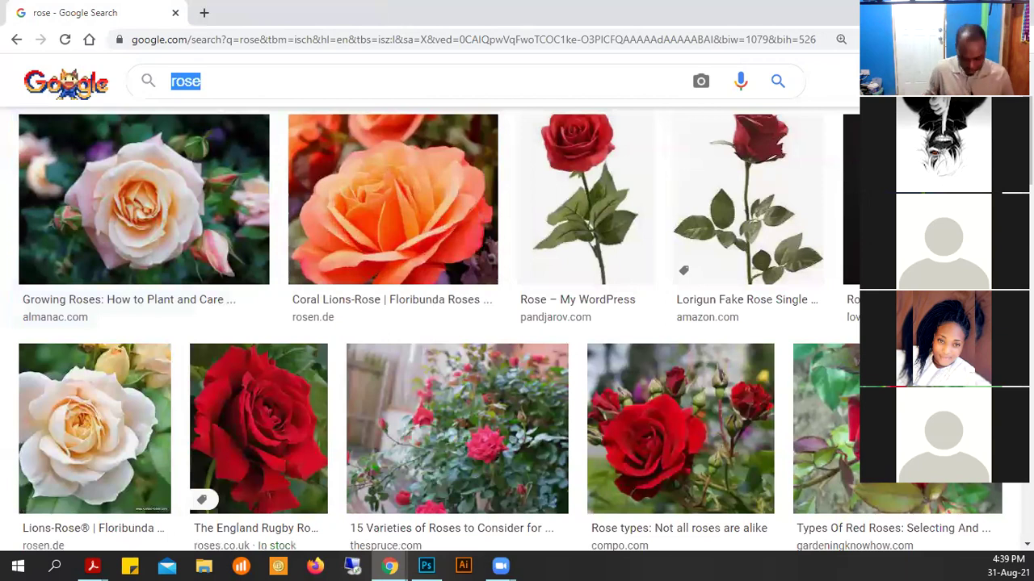
text(car)
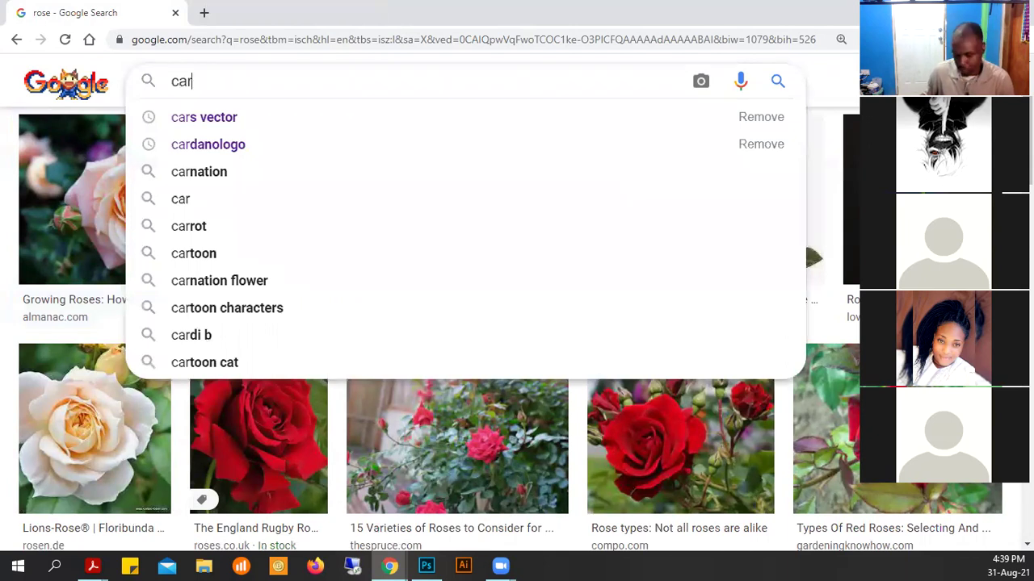
key(Return)
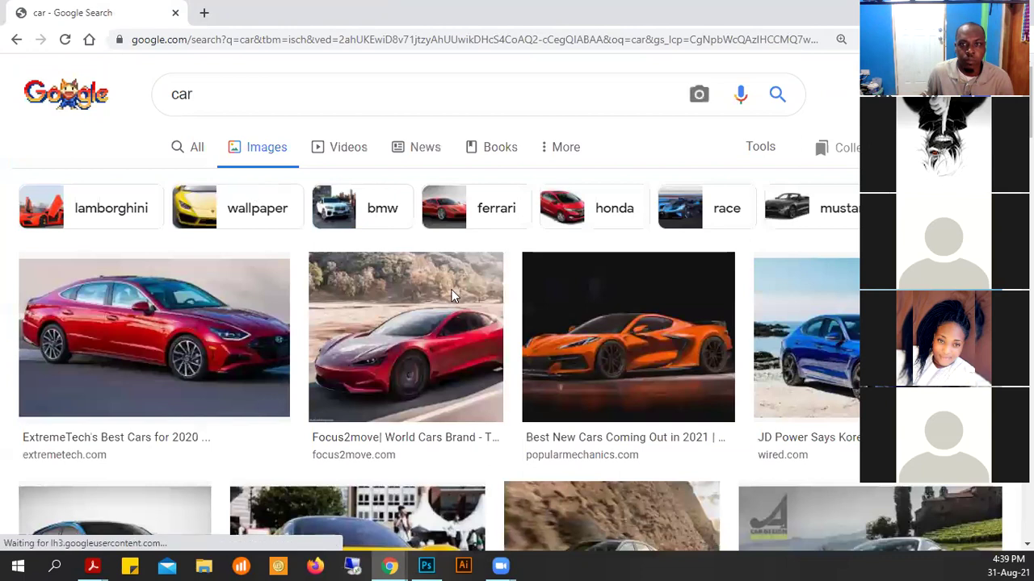
Filter the car image results to Large size and preview the red ExtremeTech car picture
click(558, 148)
click(755, 154)
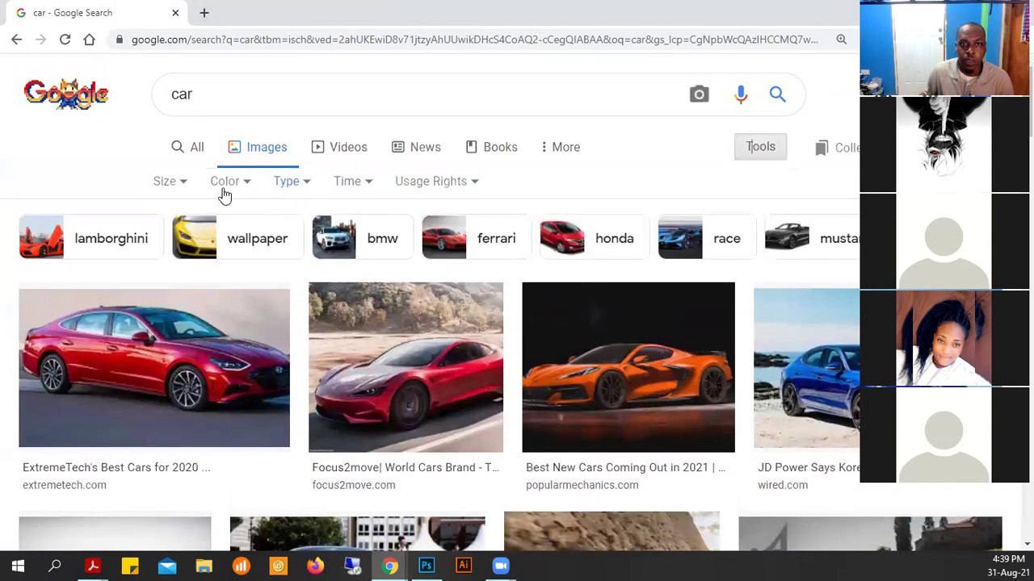
click(164, 183)
click(186, 255)
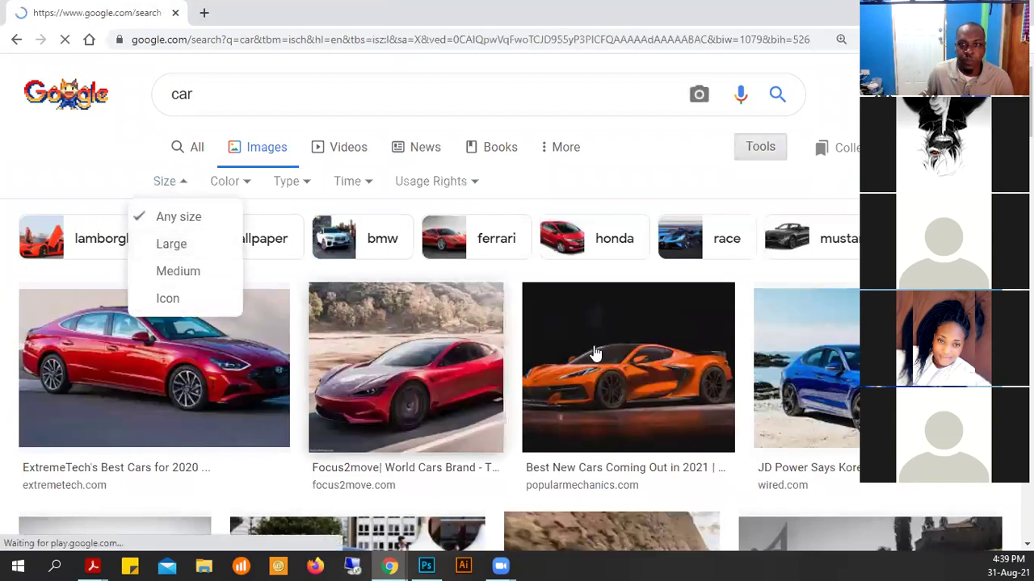
click(449, 396)
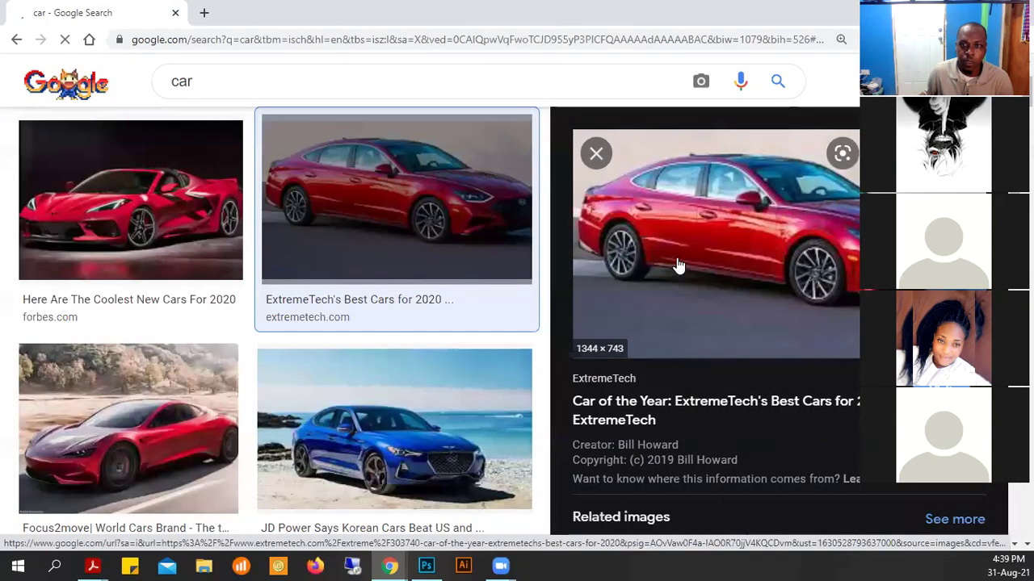
Save the previewed red car image as download.jfif in Downloads and try to open it in Photoshop
right_click(679, 266)
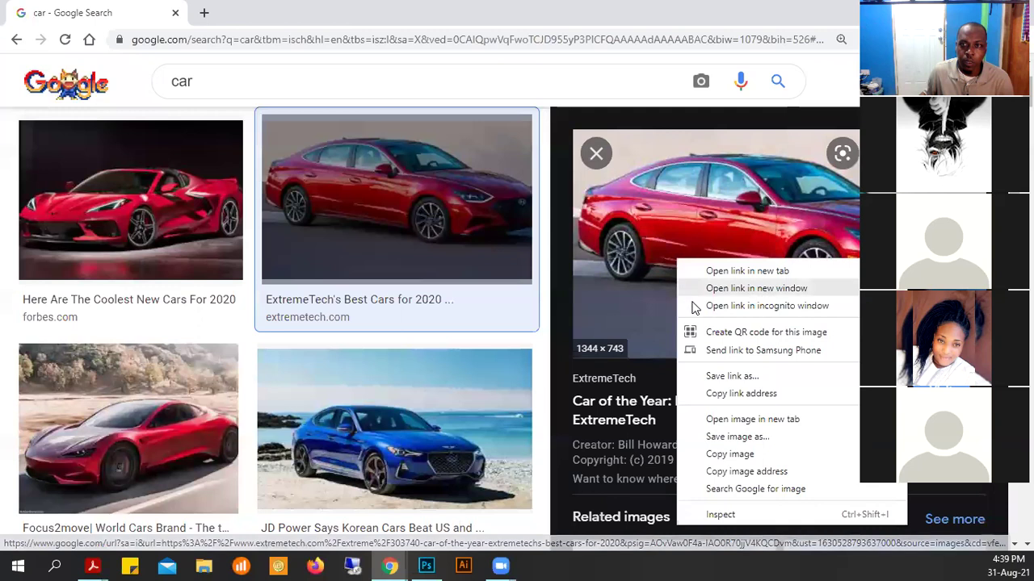
click(737, 435)
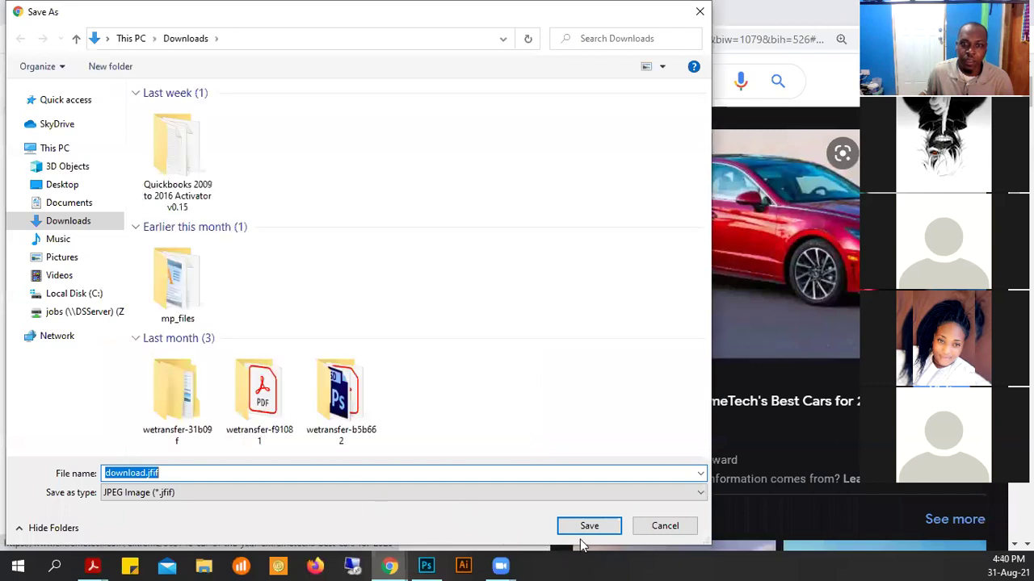
click(602, 530)
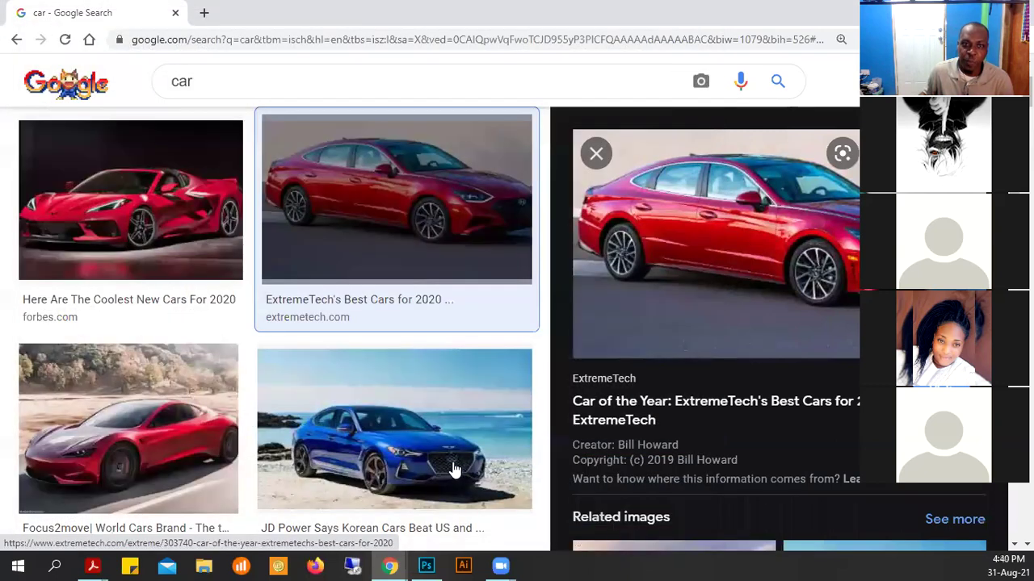
click(29, 532)
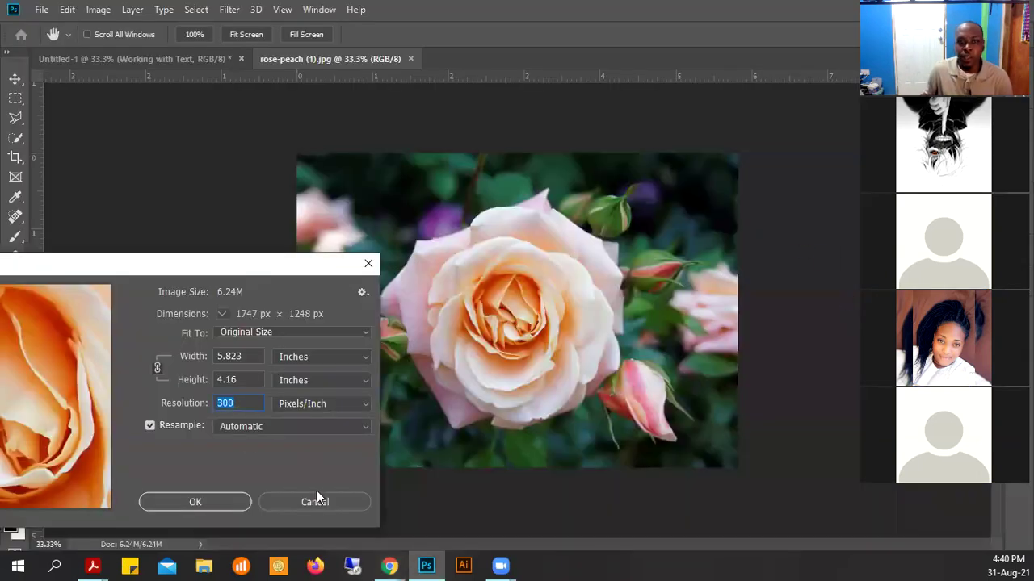
Cancel the Image Size dialog for the rose picture and switch back to the car results in Chrome
click(319, 508)
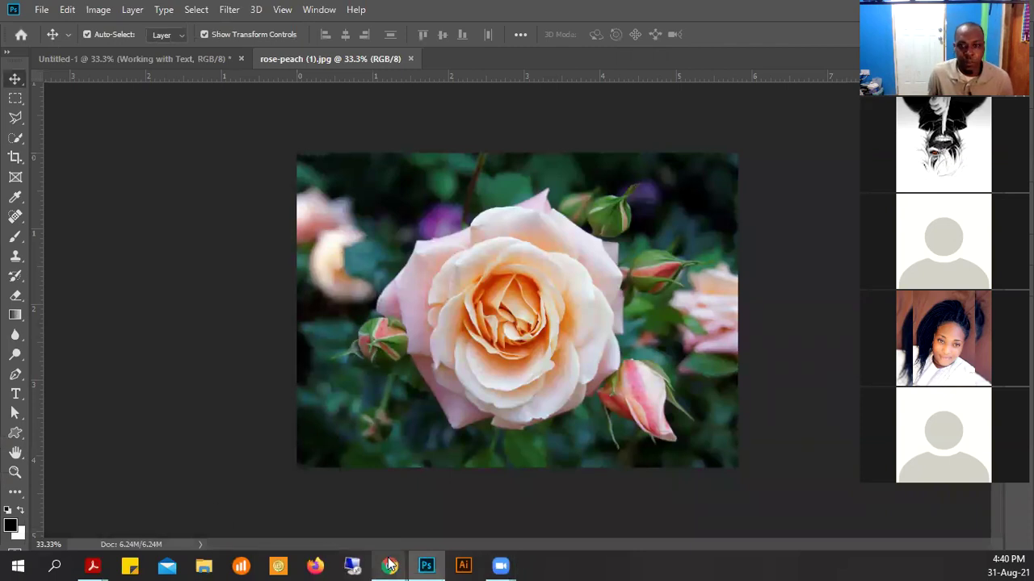
mouse_move(394, 562)
click(537, 493)
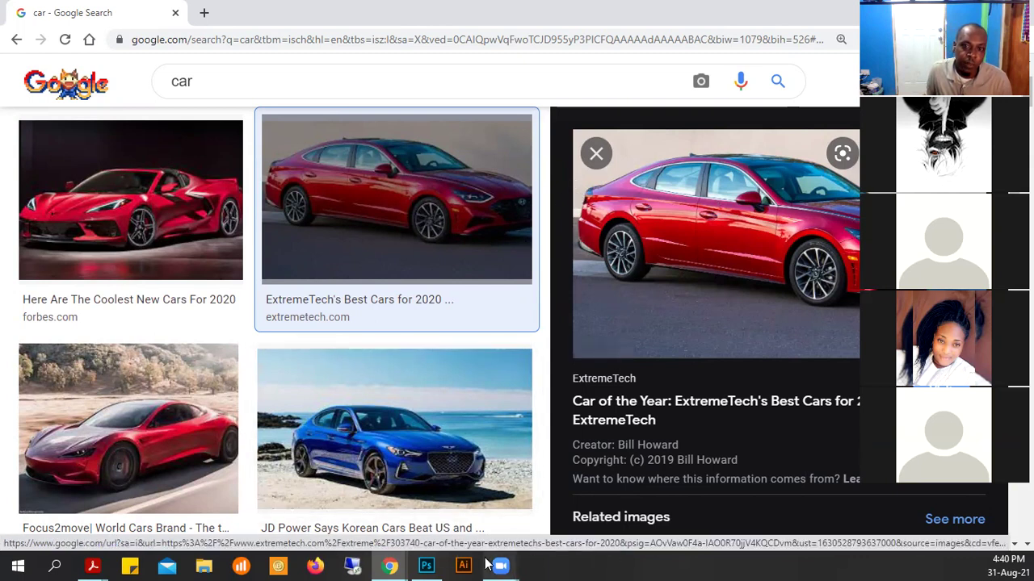
mouse_move(500, 565)
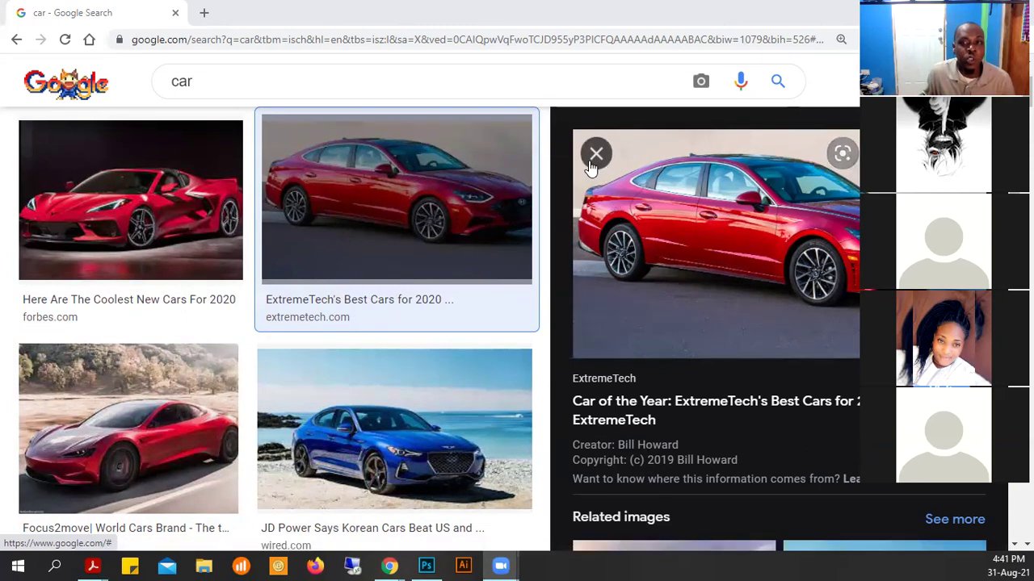
Open the red ExtremeTech car image in a new tab, view it at full size, and close that tab
right_click(751, 239)
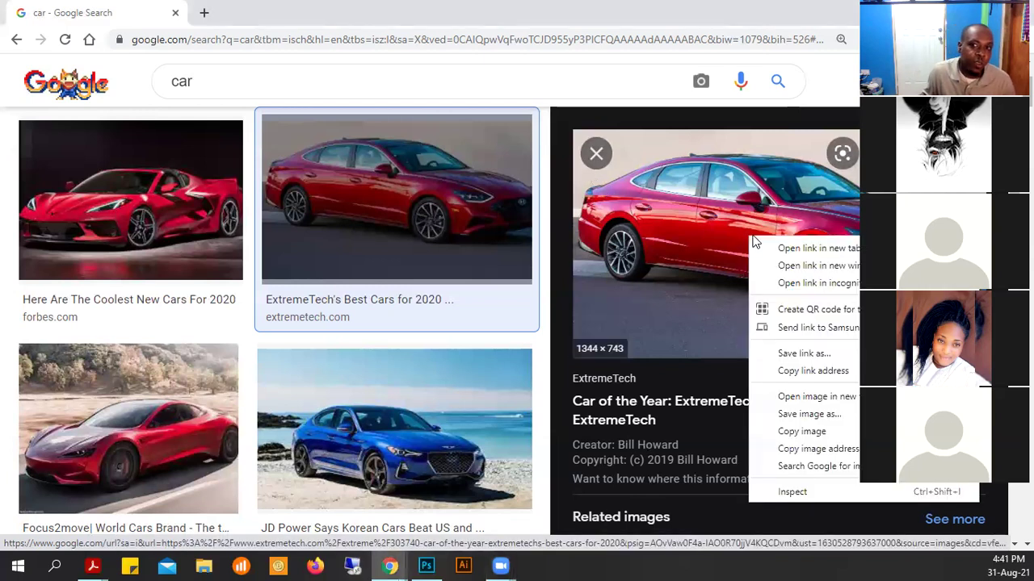
click(804, 399)
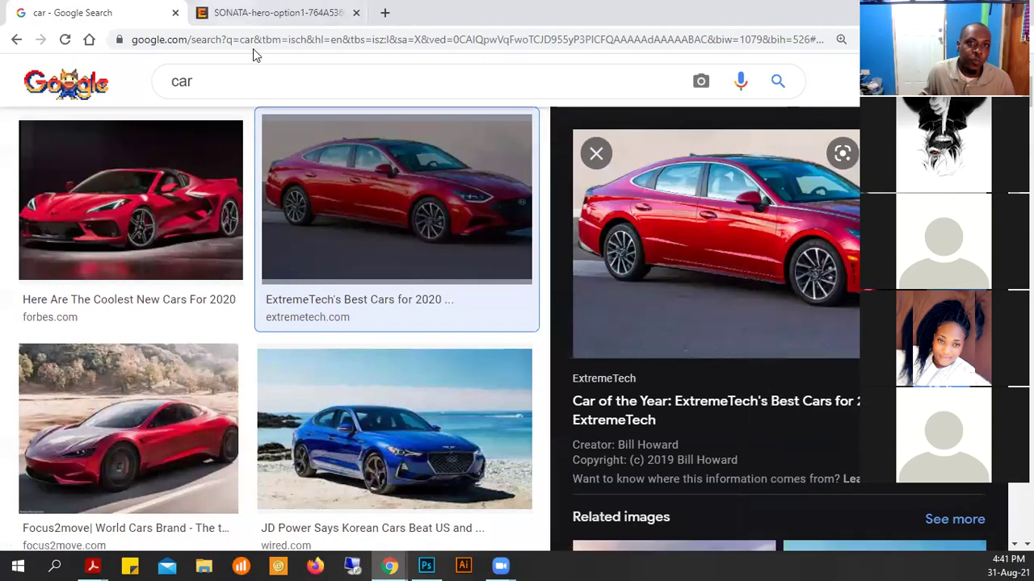
click(277, 20)
click(345, 211)
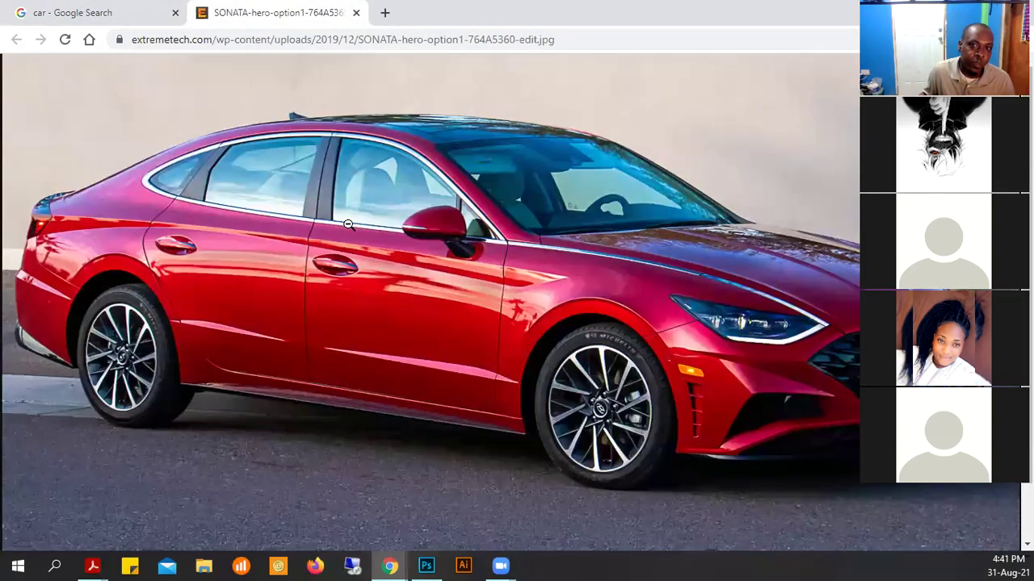
right_click(250, 293)
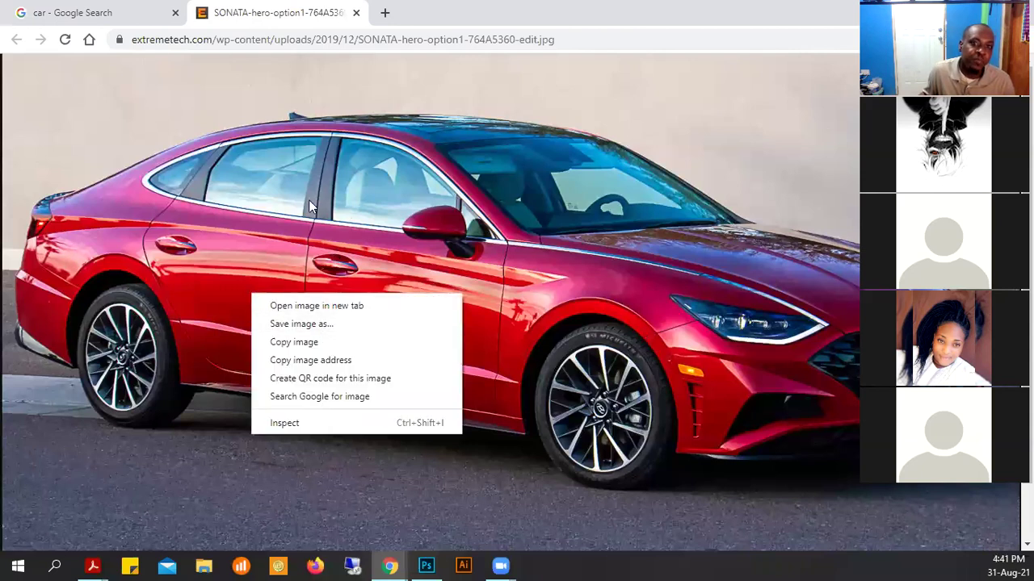
click(356, 18)
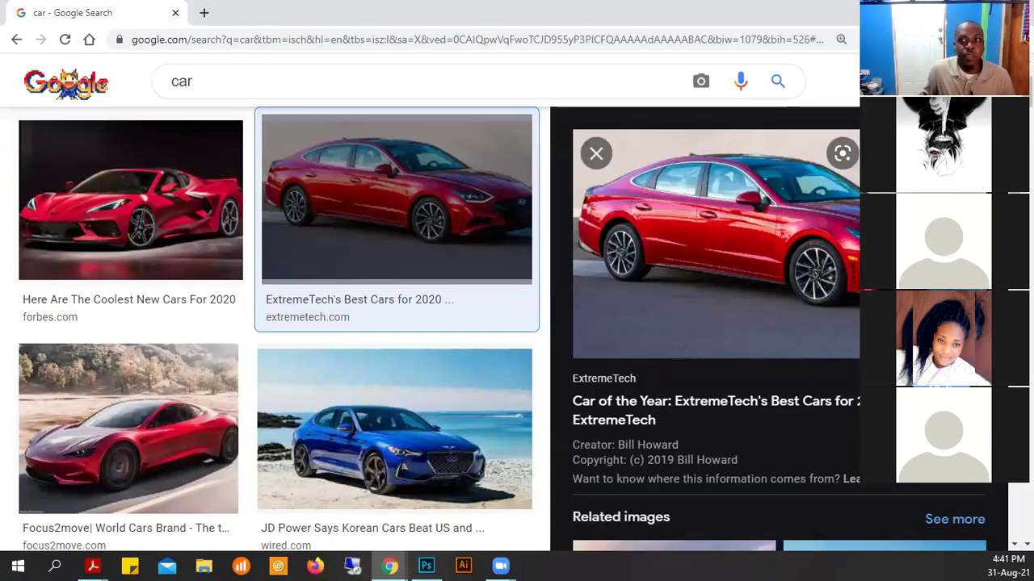
Switch to the Gmail window in Chrome, maximize it, look through the HWK1.psd attachment and download the file
key(alt+Tab)
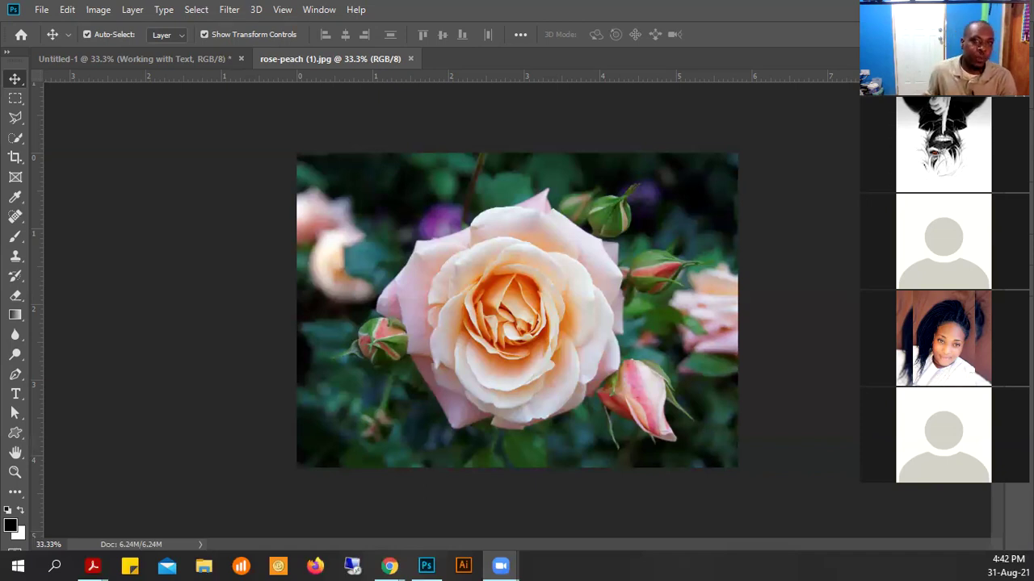
mouse_move(397, 557)
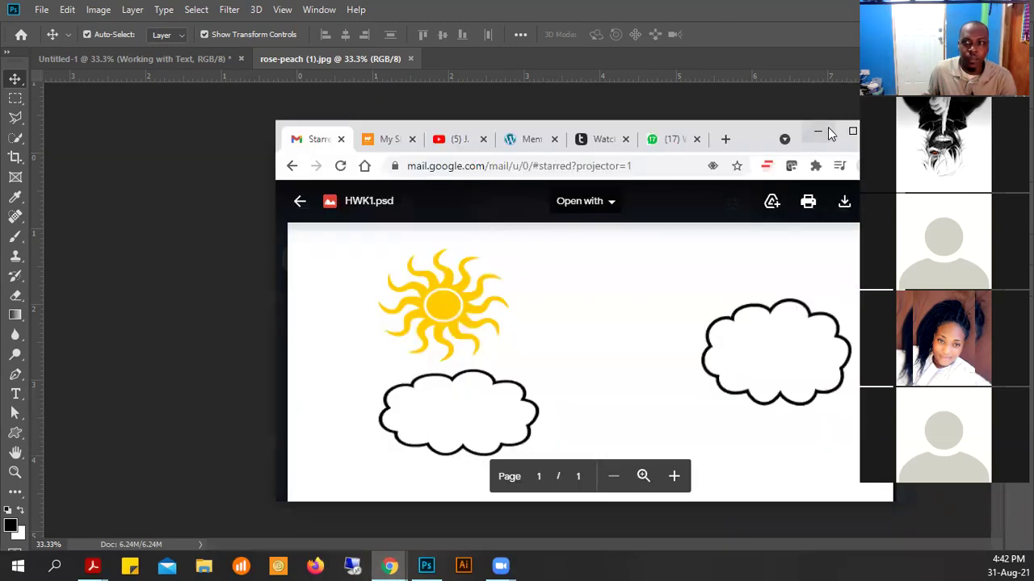
click(854, 130)
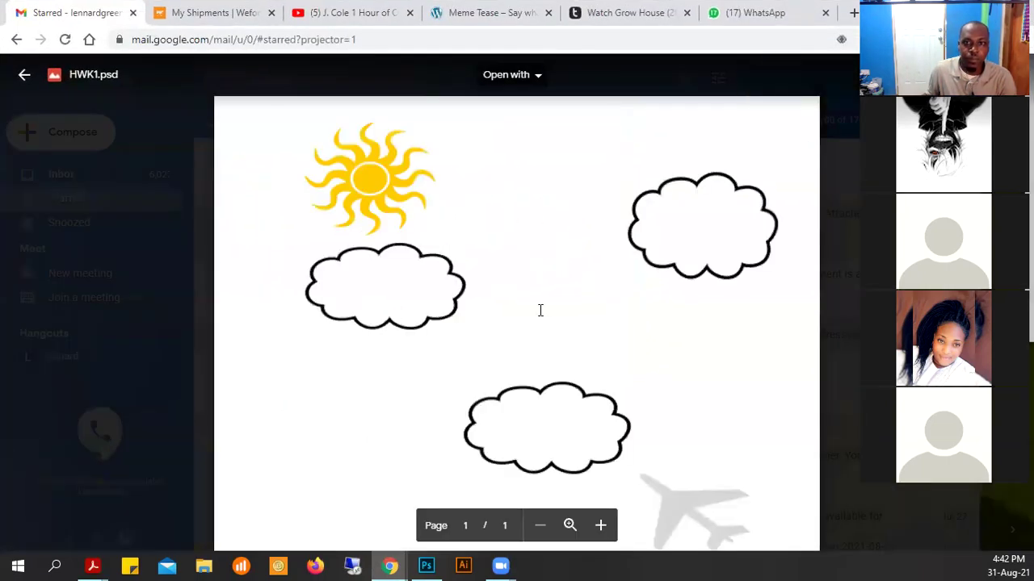
scroll(552, 309, down, 5)
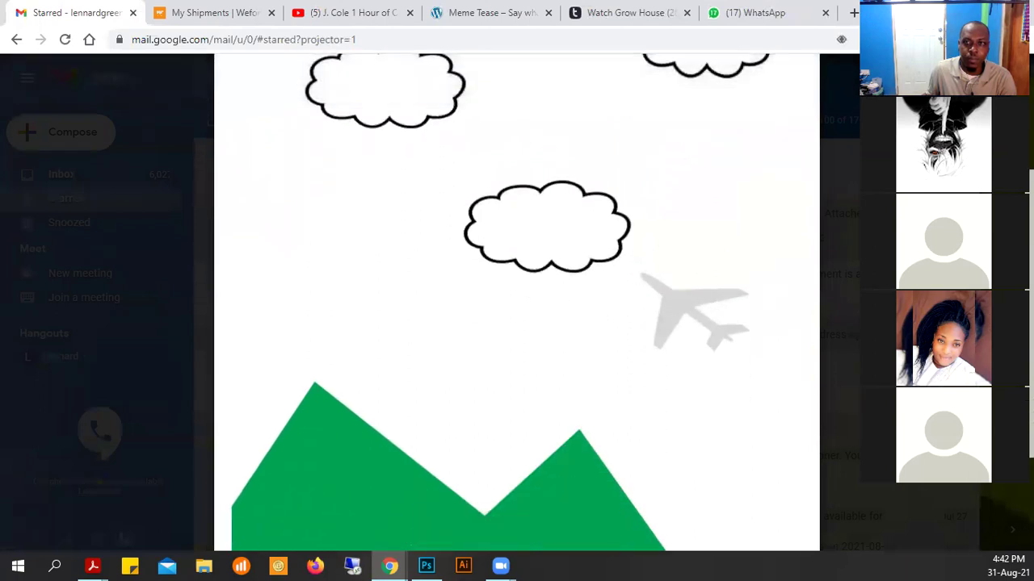
scroll(630, 364, down, 2)
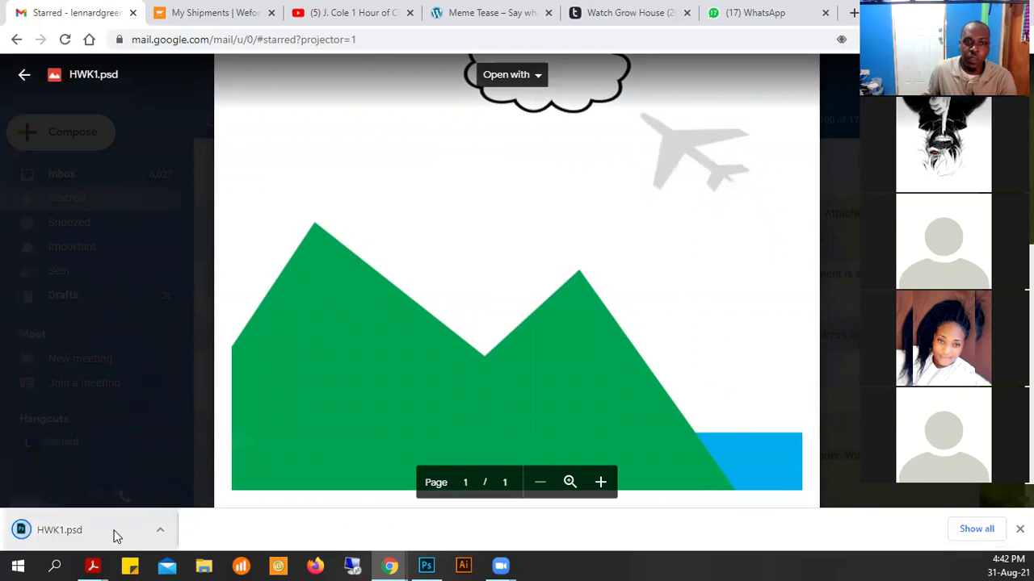
Open the downloaded HWK1.psd in Photoshop, and close both it and the rose-peach picture after viewing
click(58, 531)
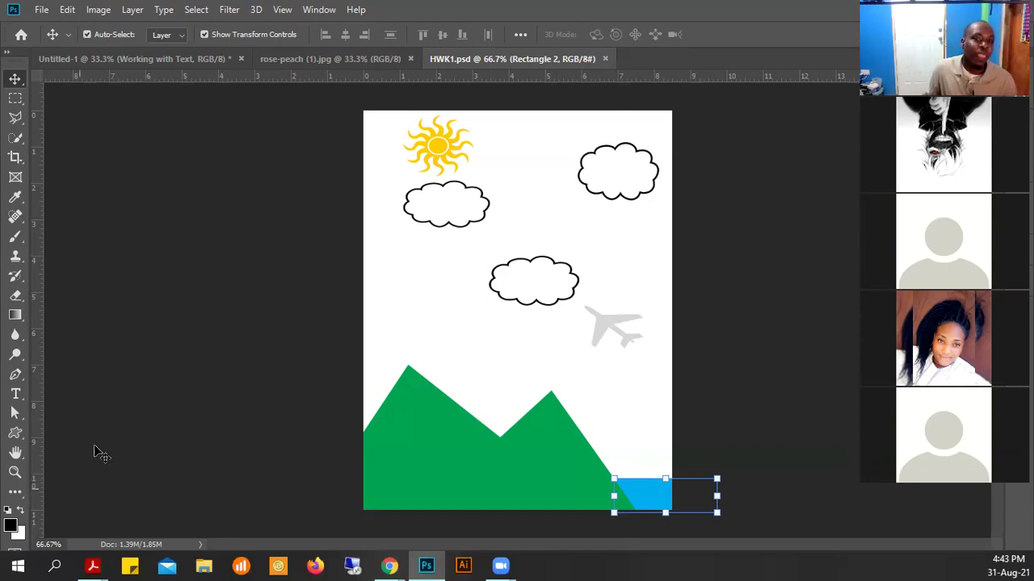
click(606, 60)
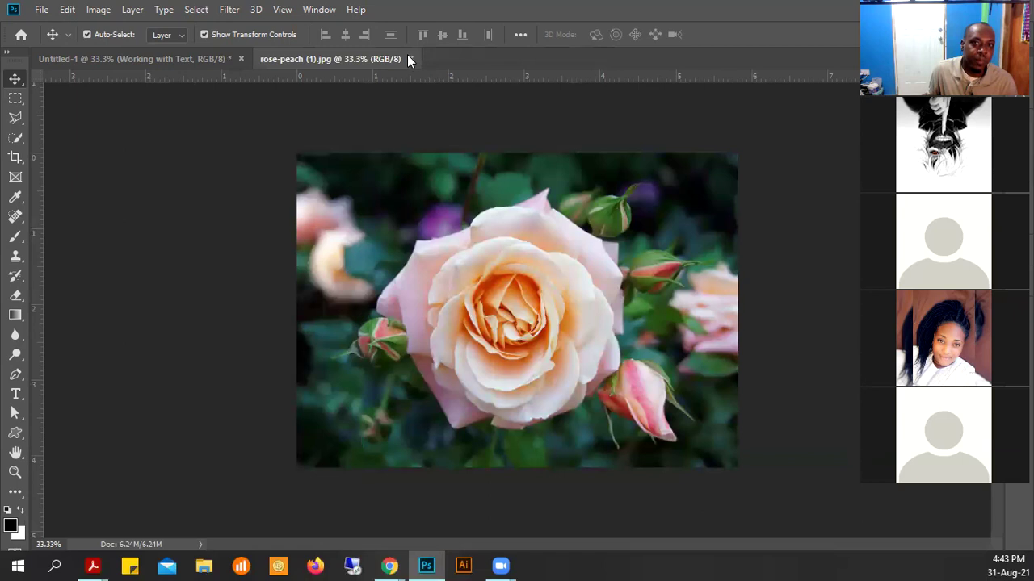
click(408, 60)
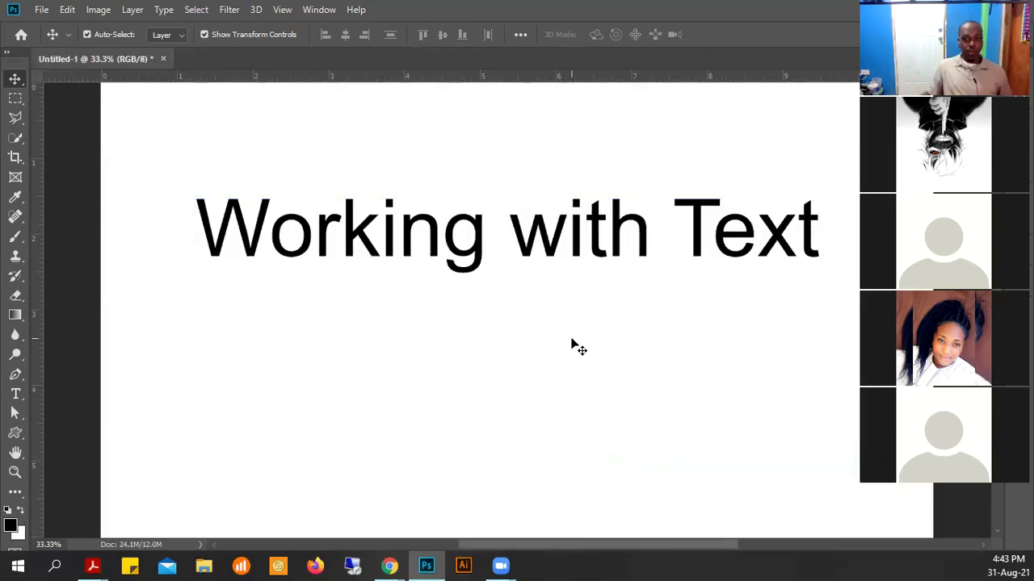
Hide the Working with Text layer in the Untitled-1 document and make the Background layer active
scroll(531, 339, down, 2)
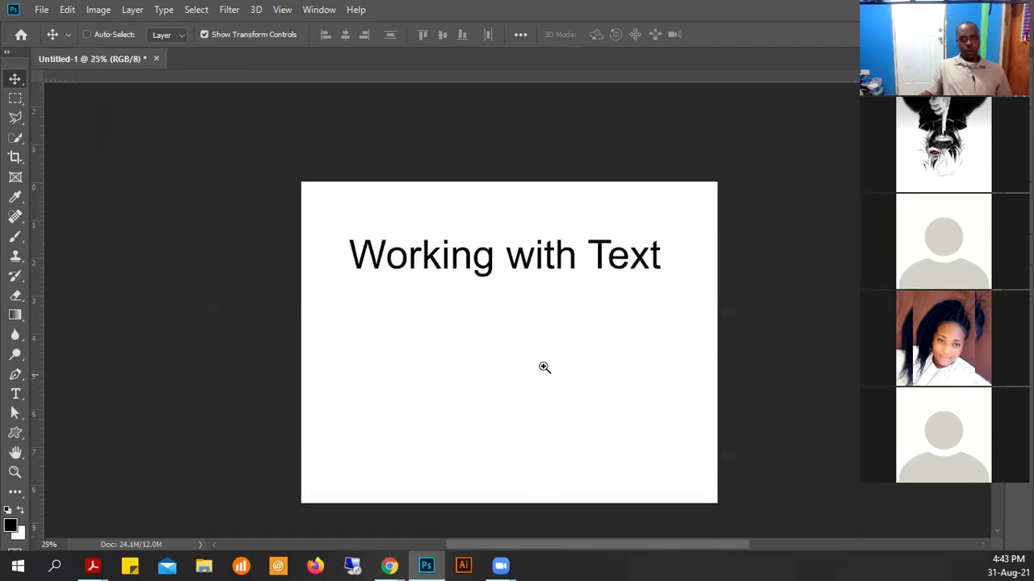
key(ctrl+r)
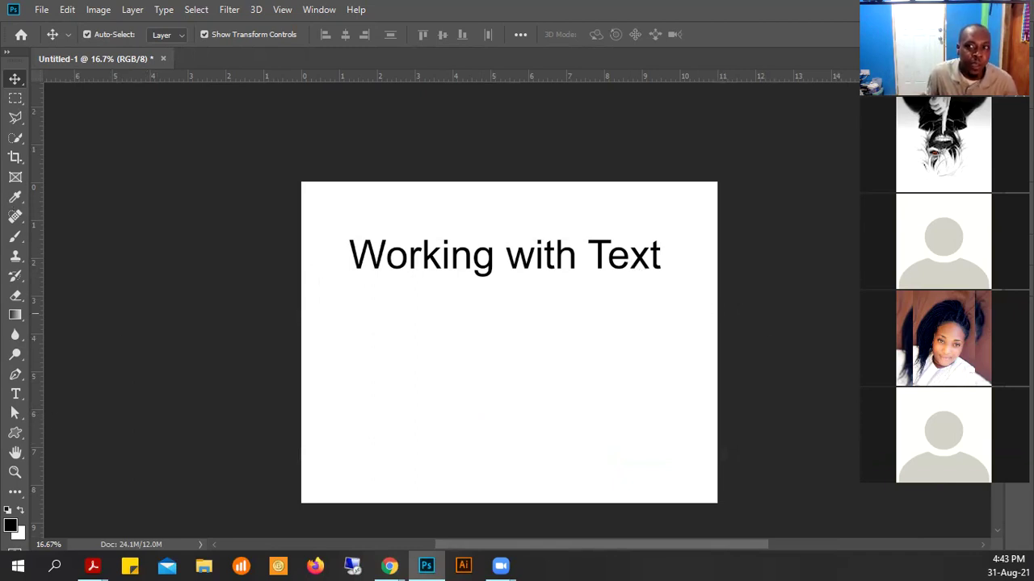
key(F7)
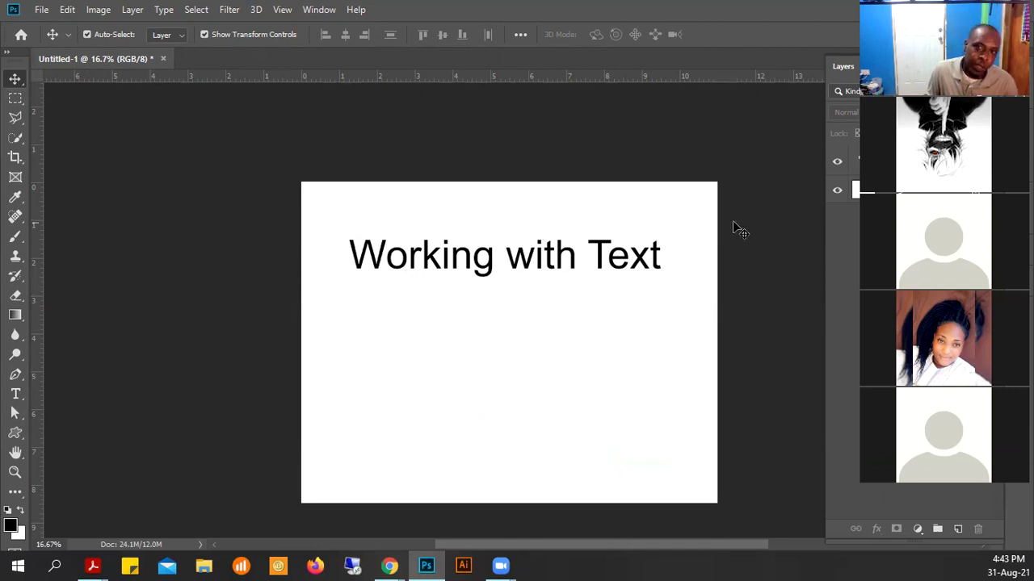
click(837, 162)
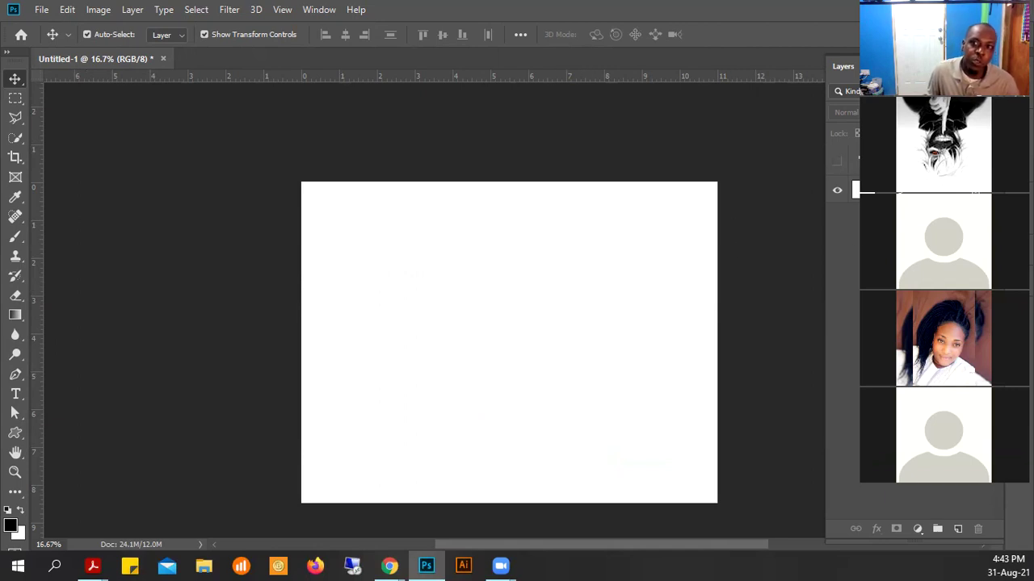
click(903, 190)
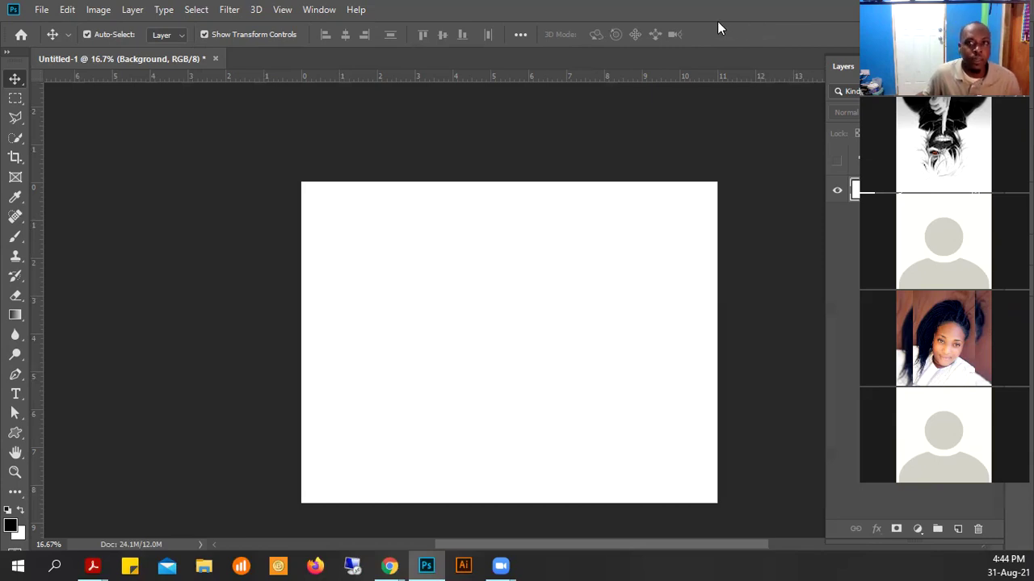
Start a new horizontal text line in the upper middle of the blank canvas with the Horizontal Type tool
click(17, 394)
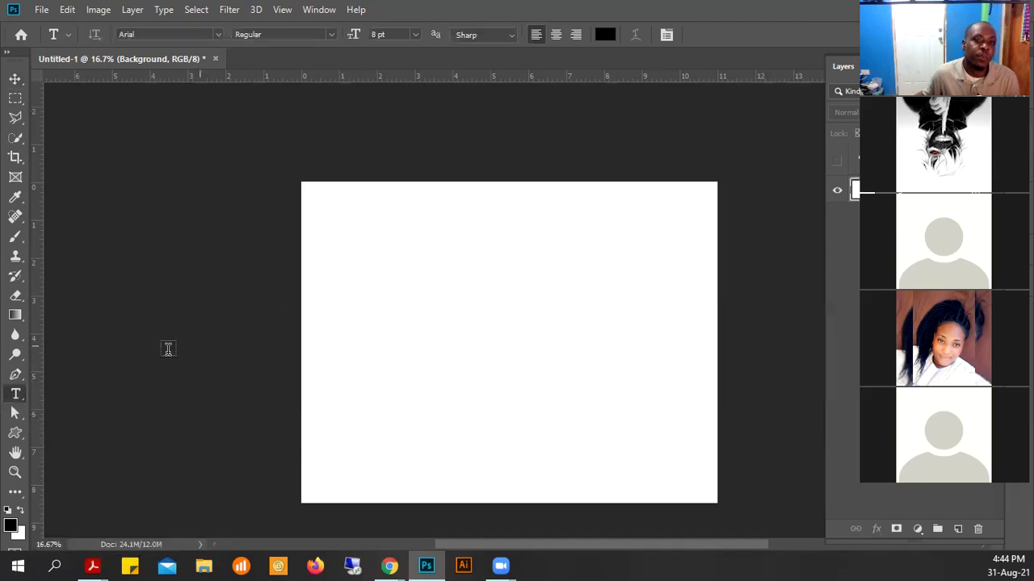
right_click(18, 403)
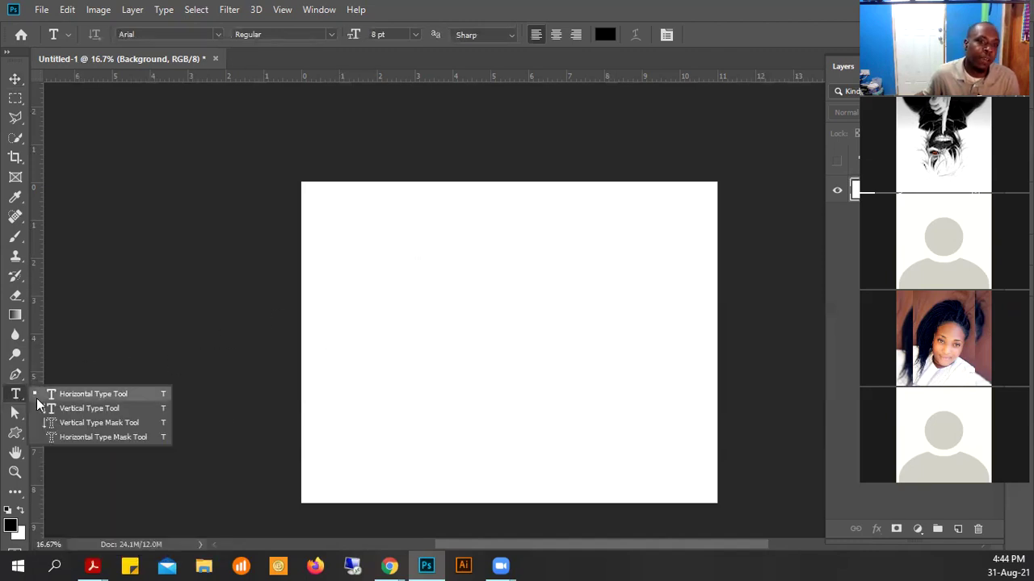
click(109, 393)
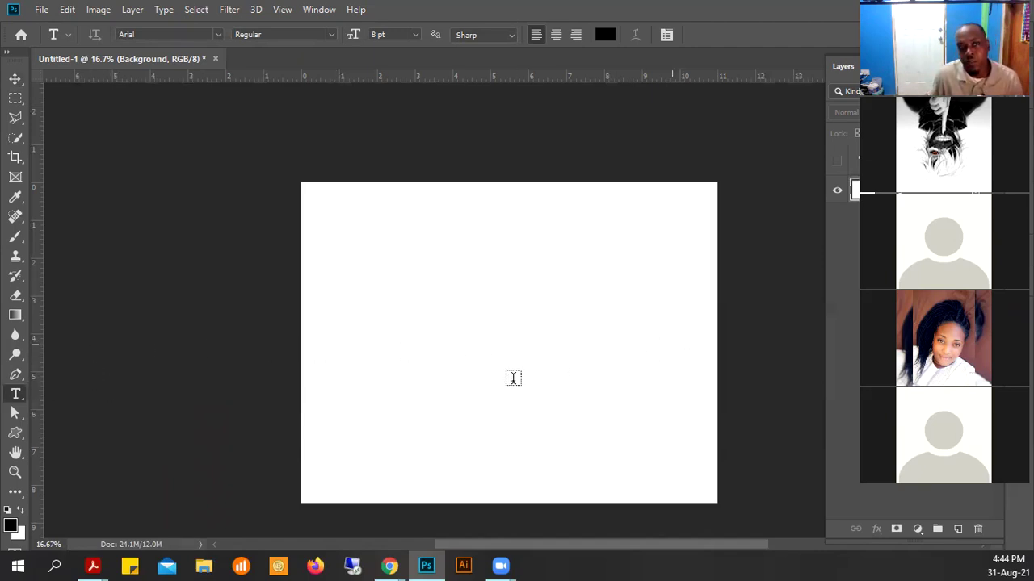
right_click(15, 396)
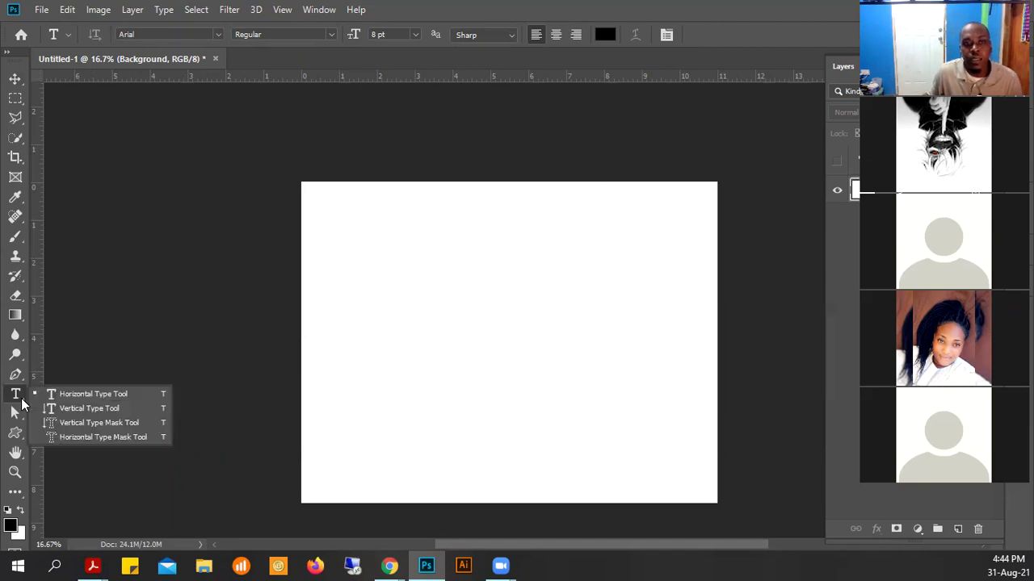
click(89, 400)
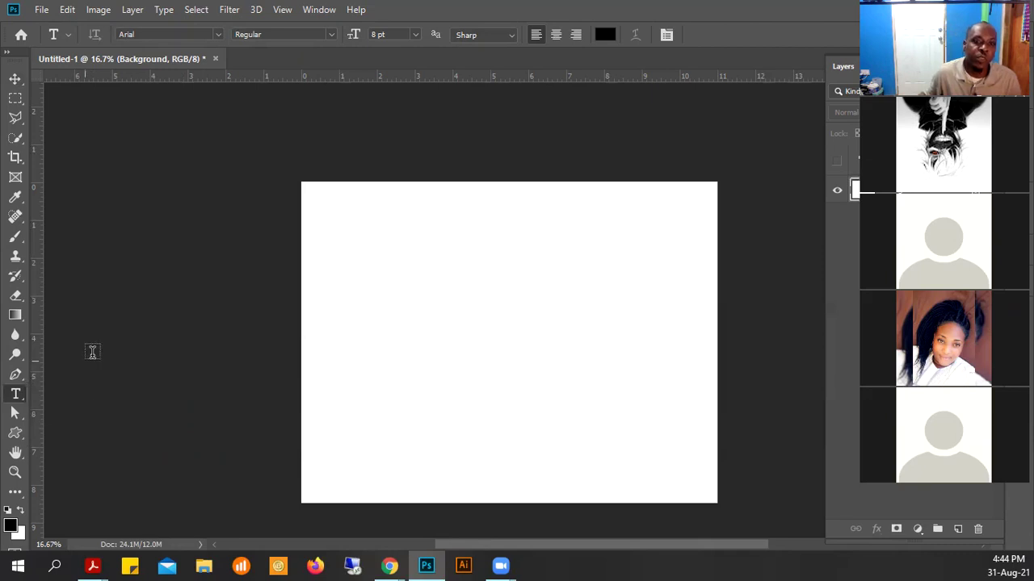
click(436, 253)
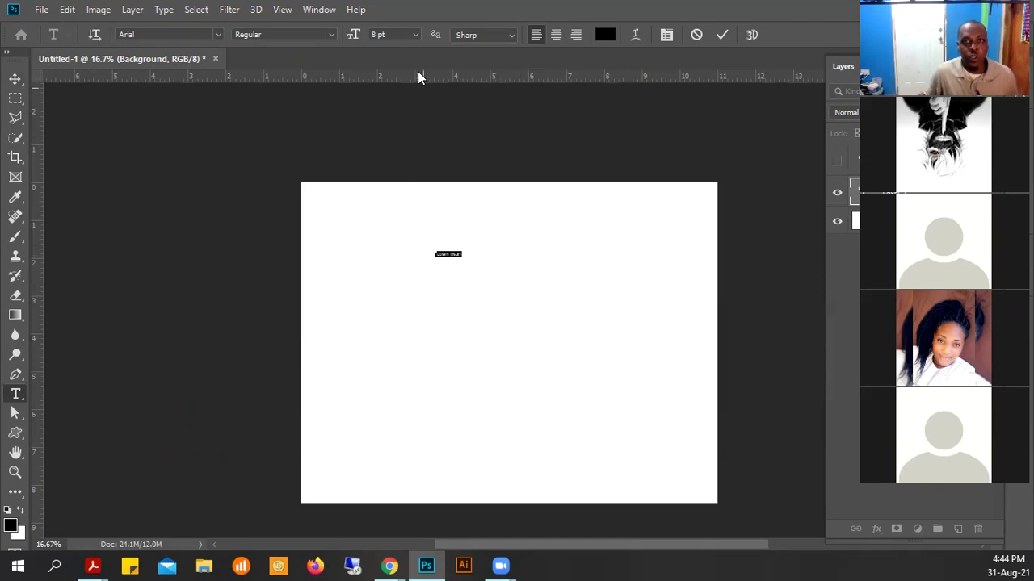
Try the placeholder text at 30 pt, settle on 48 pt, and set its font to AnzeigenGroT
click(397, 34)
click(415, 35)
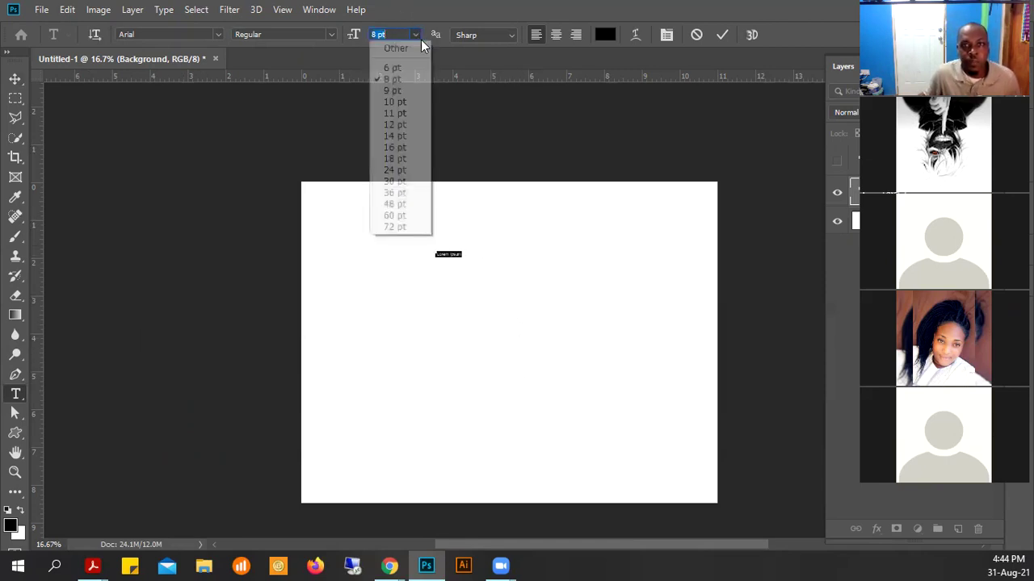
click(401, 184)
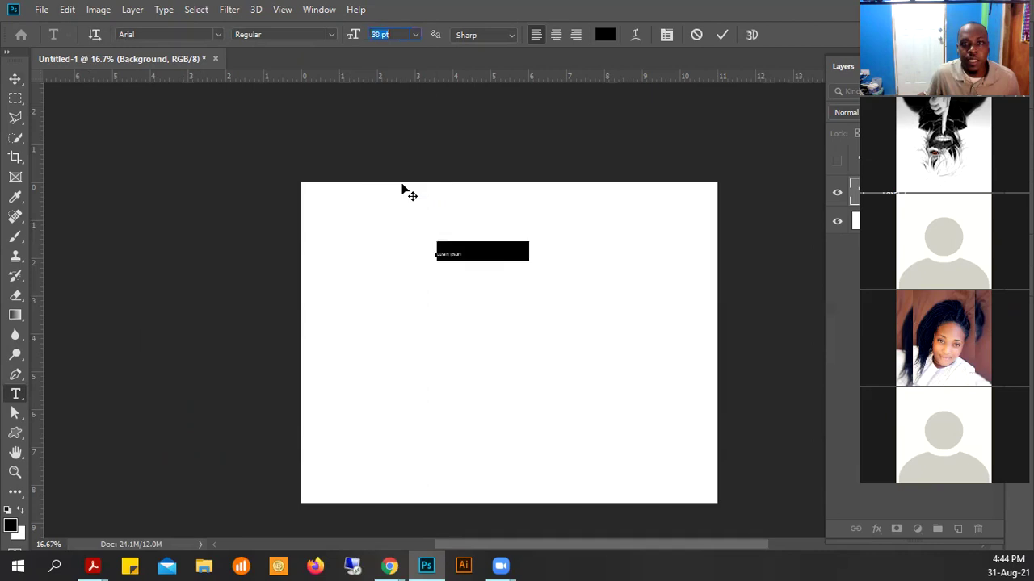
click(416, 35)
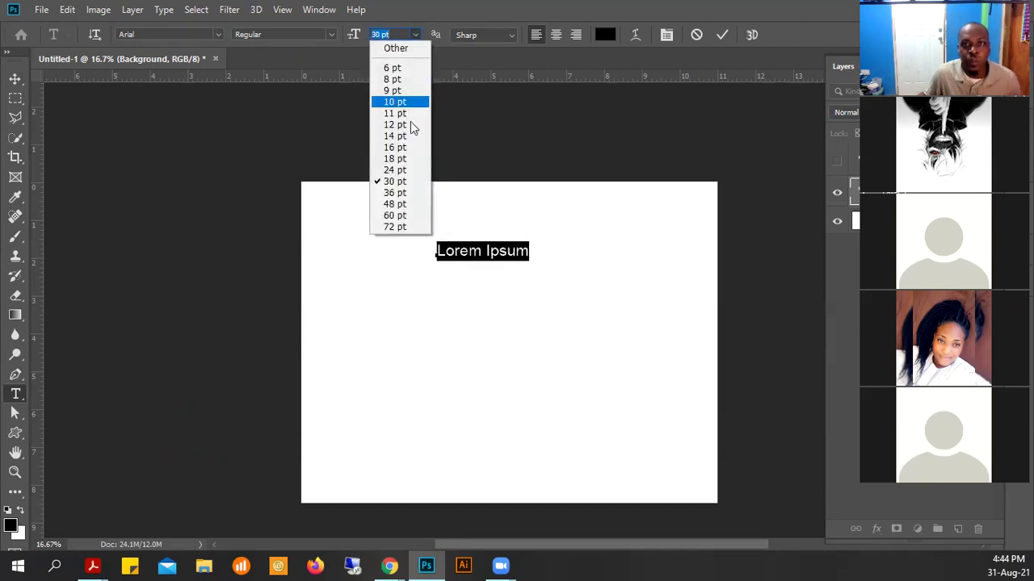
click(398, 203)
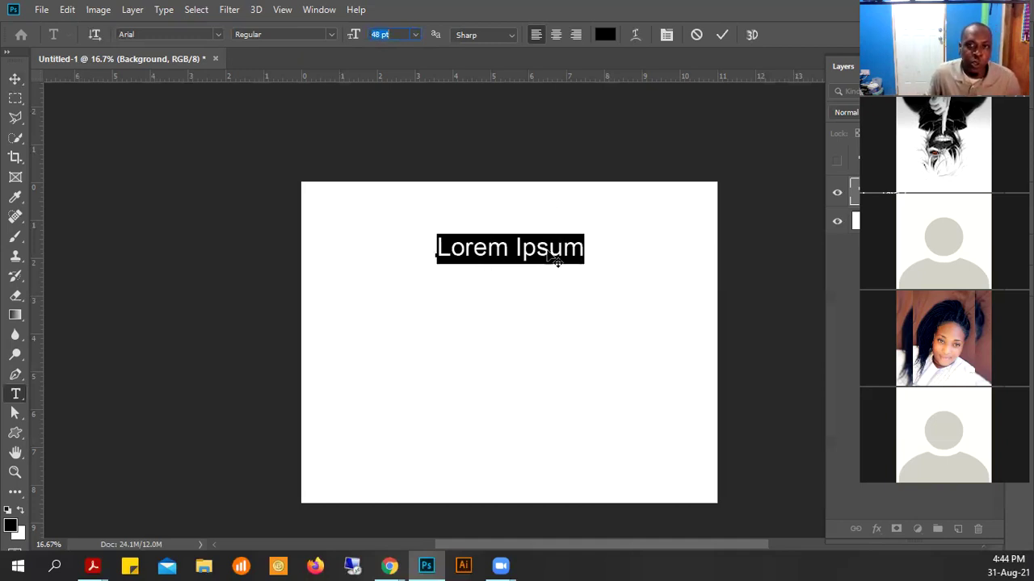
click(218, 33)
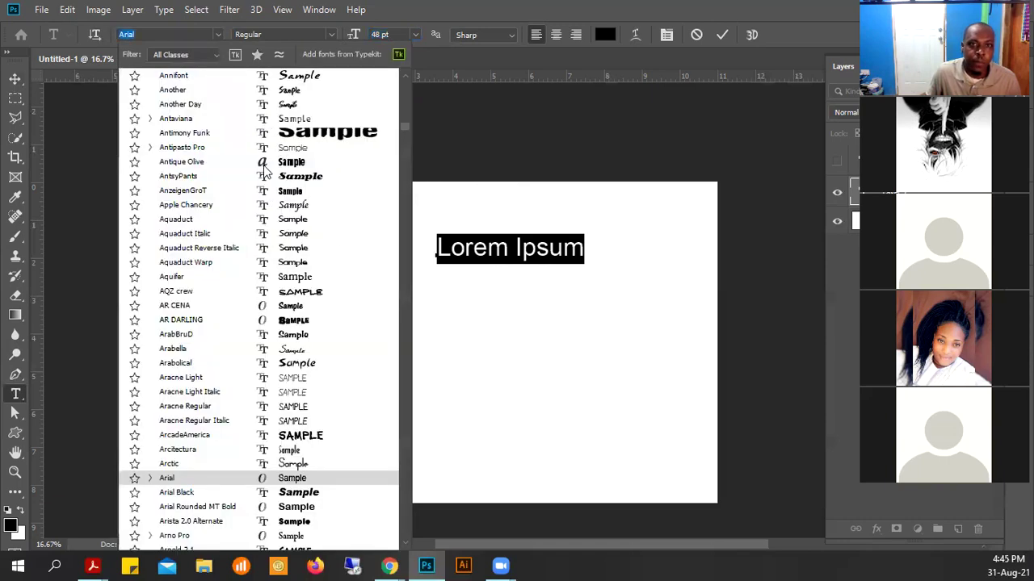
click(242, 190)
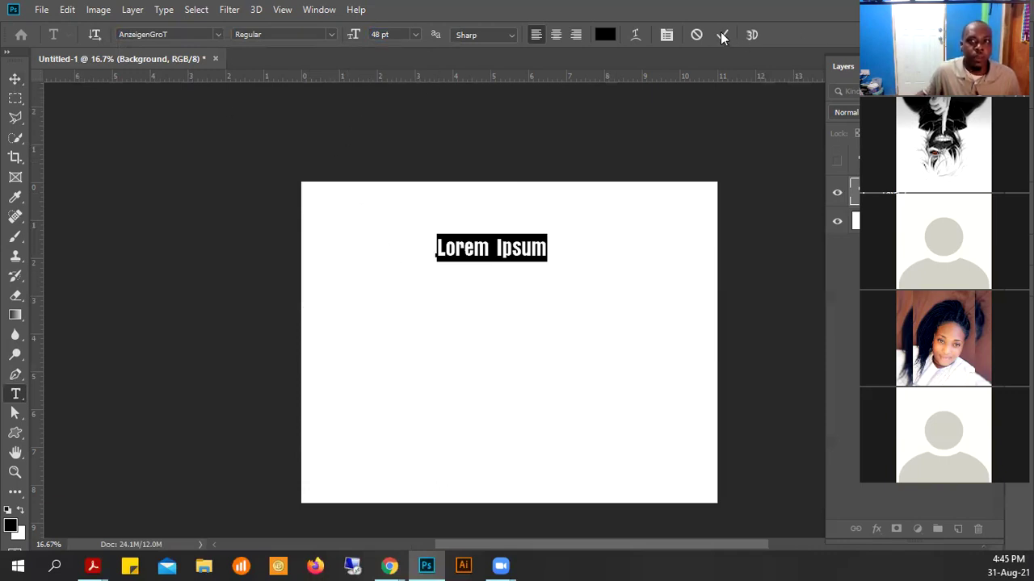
Replace the placeholder with the text "Horizontal" and move it toward the upper-right part of the canvas
text(Horizontal)
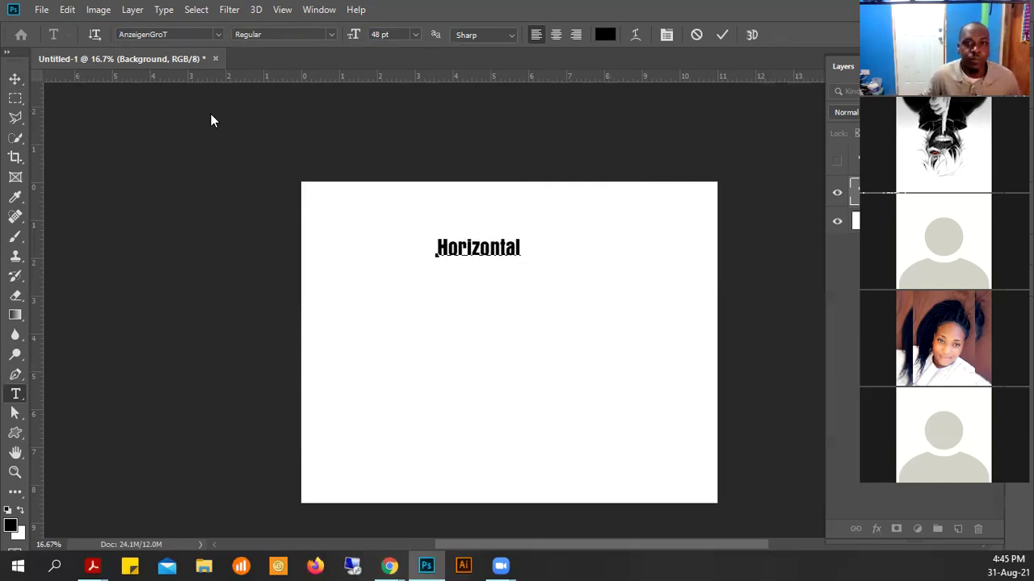
click(19, 79)
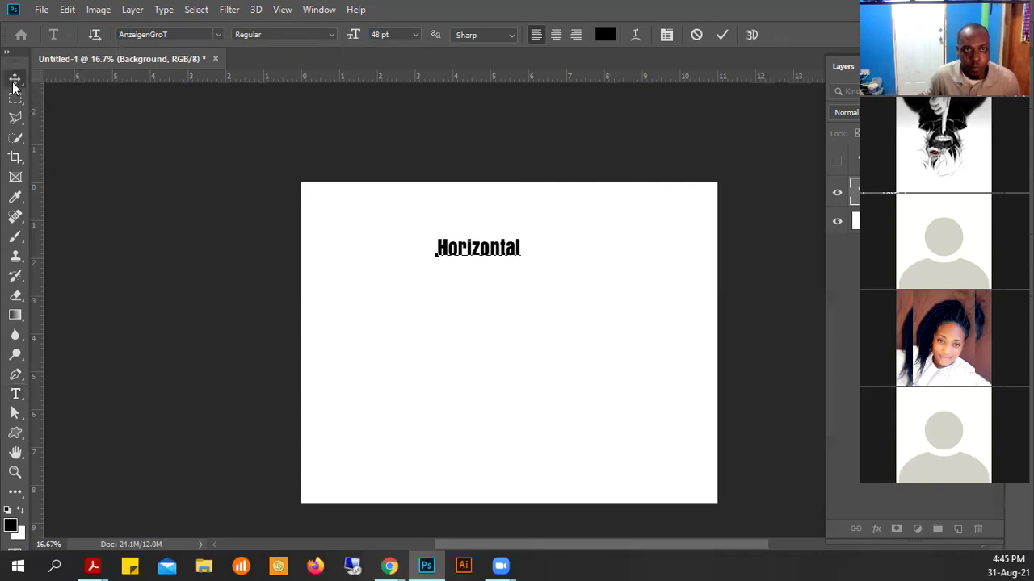
drag(512, 250, 631, 247)
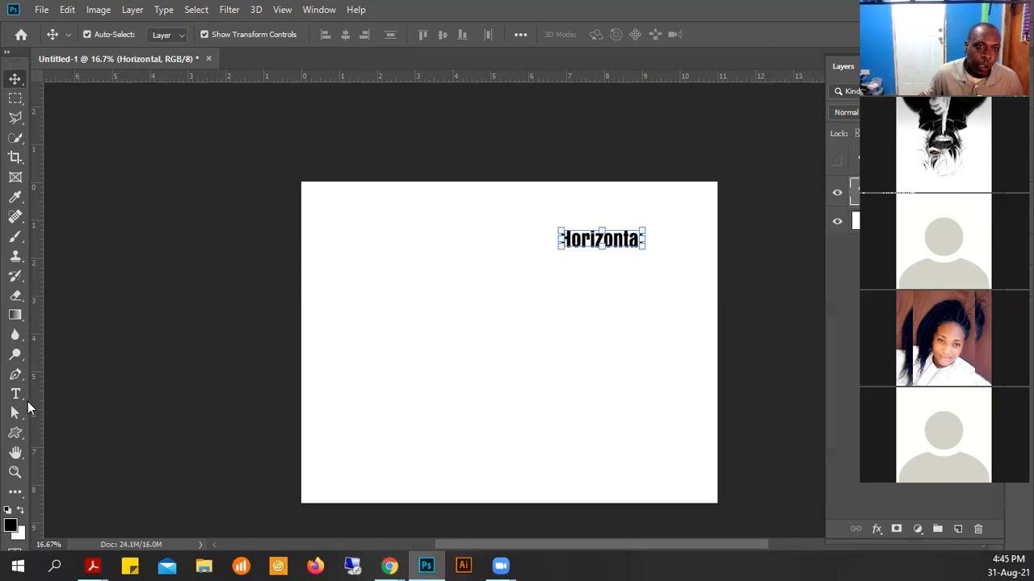
Add the text "Vertical" running down the left part of the canvas with the Vertical Type tool
click(15, 394)
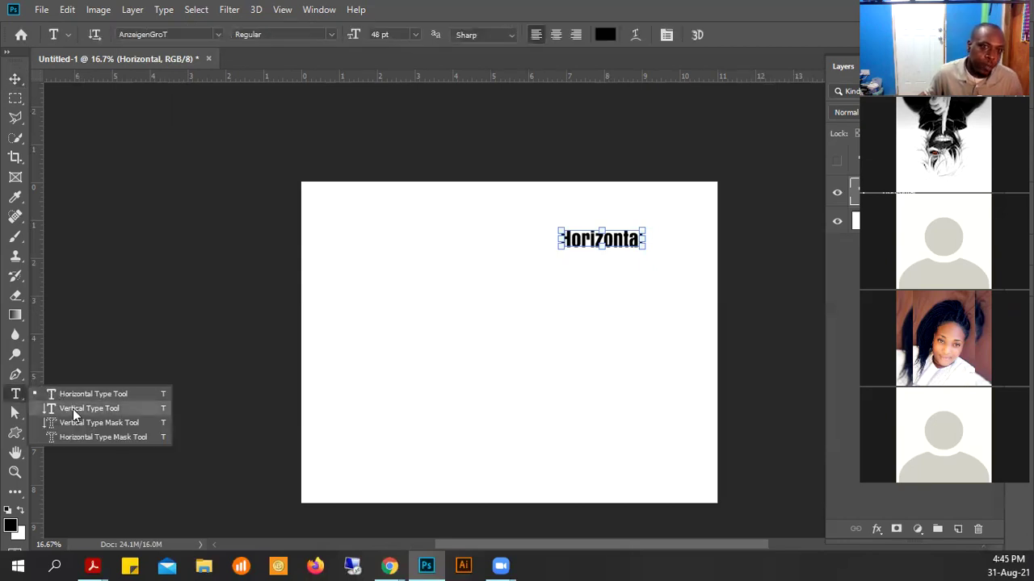
click(72, 409)
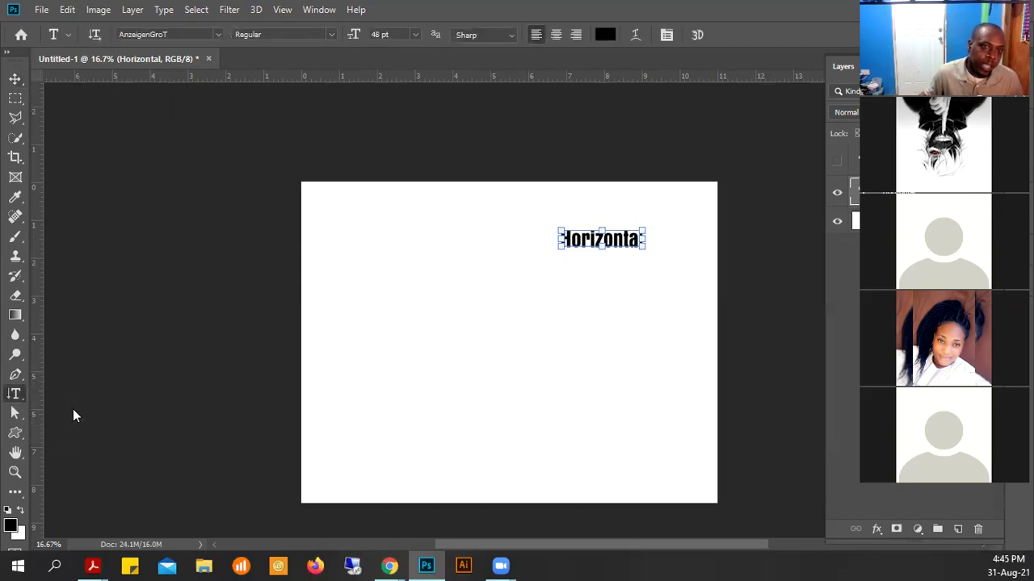
click(402, 210)
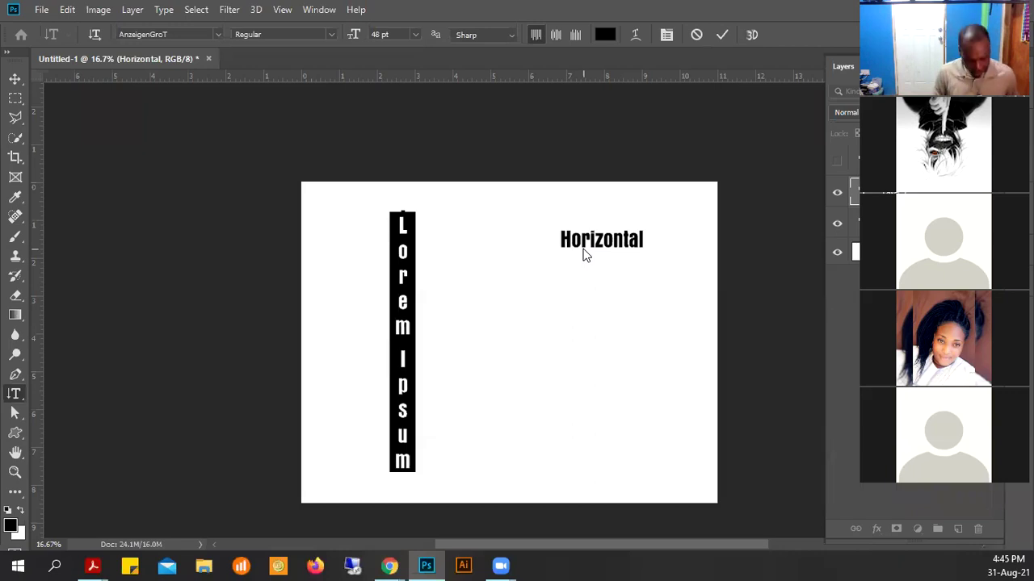
text(Vertical)
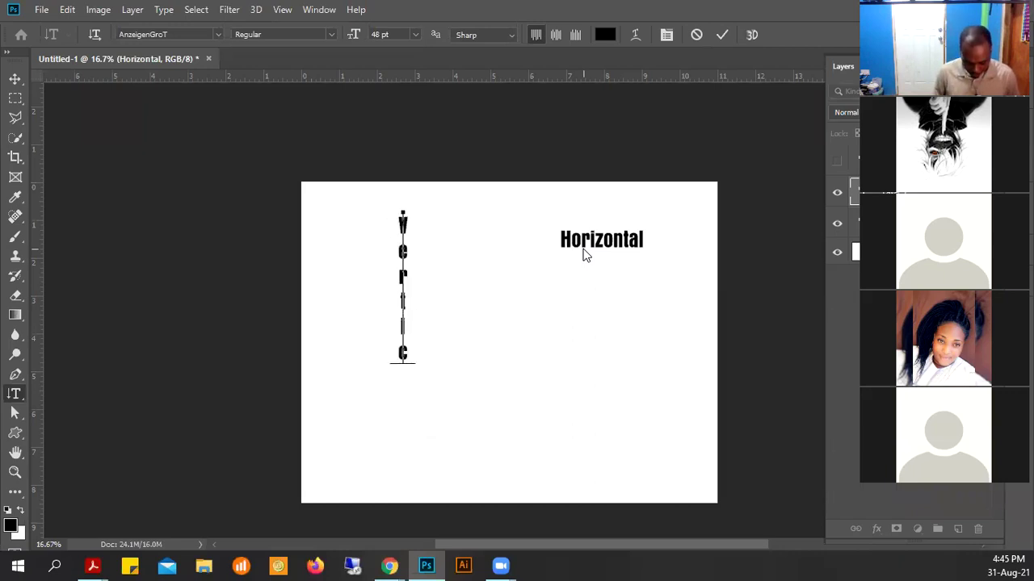
click(723, 34)
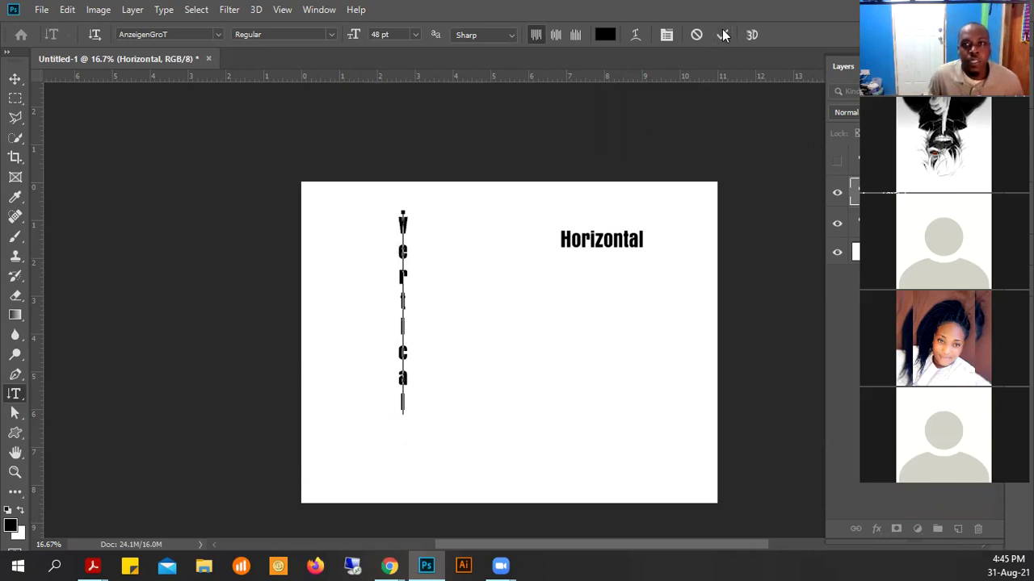
click(14, 79)
click(562, 311)
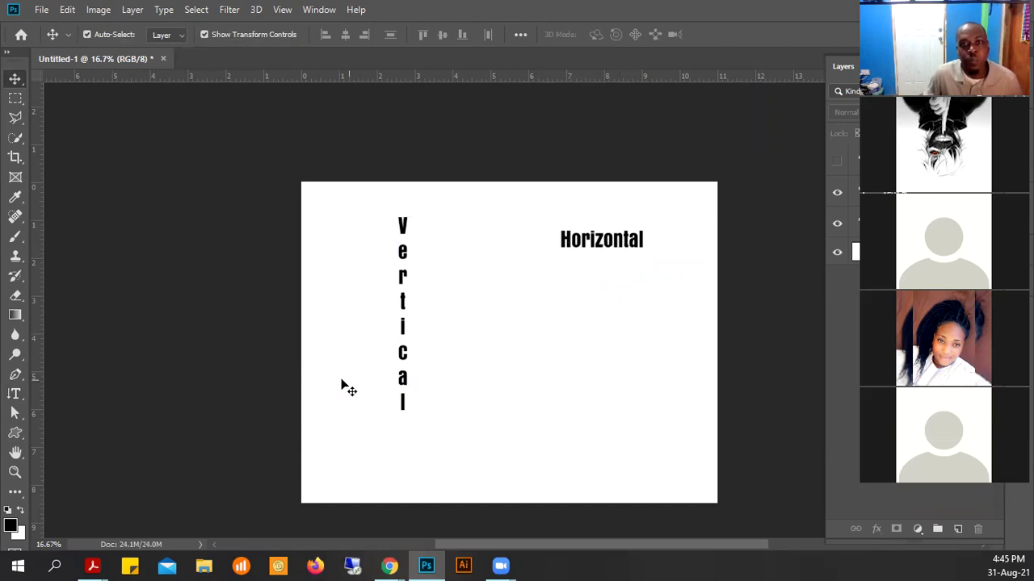
Move the Vertical text close to the canvas's left edge and place the Horizontal text just to its right
click(409, 242)
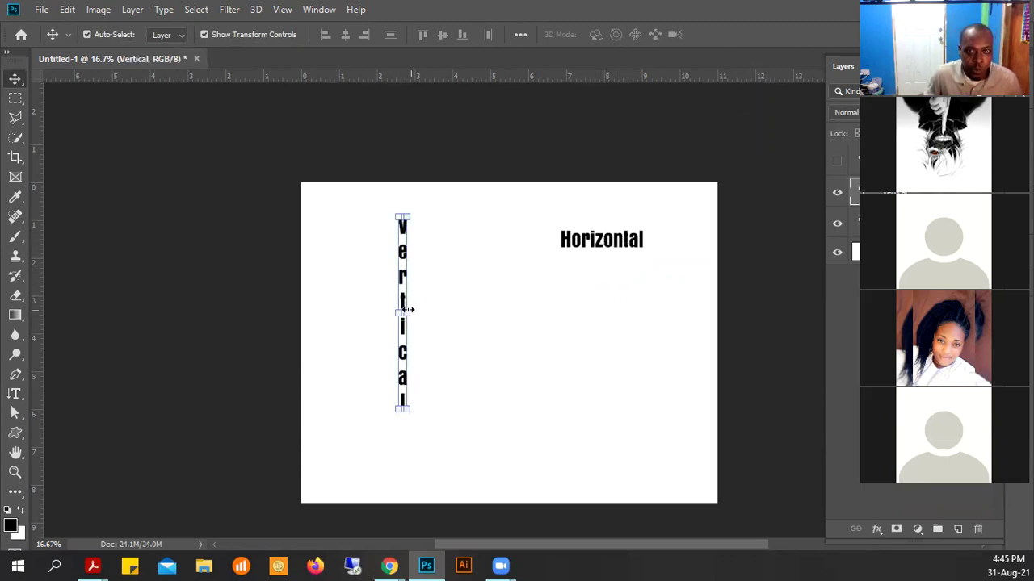
drag(406, 234, 329, 235)
click(511, 332)
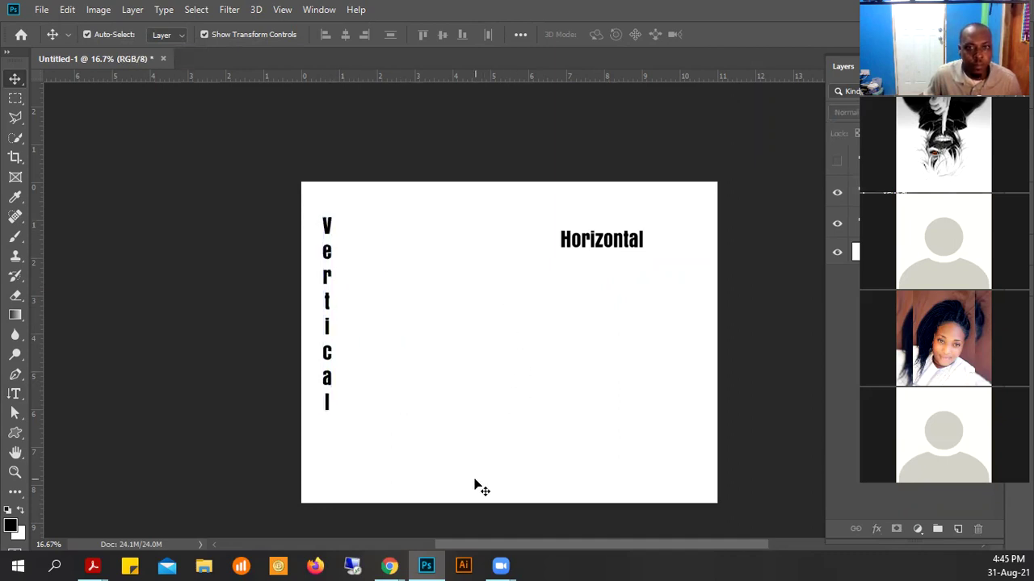
drag(630, 245, 371, 251)
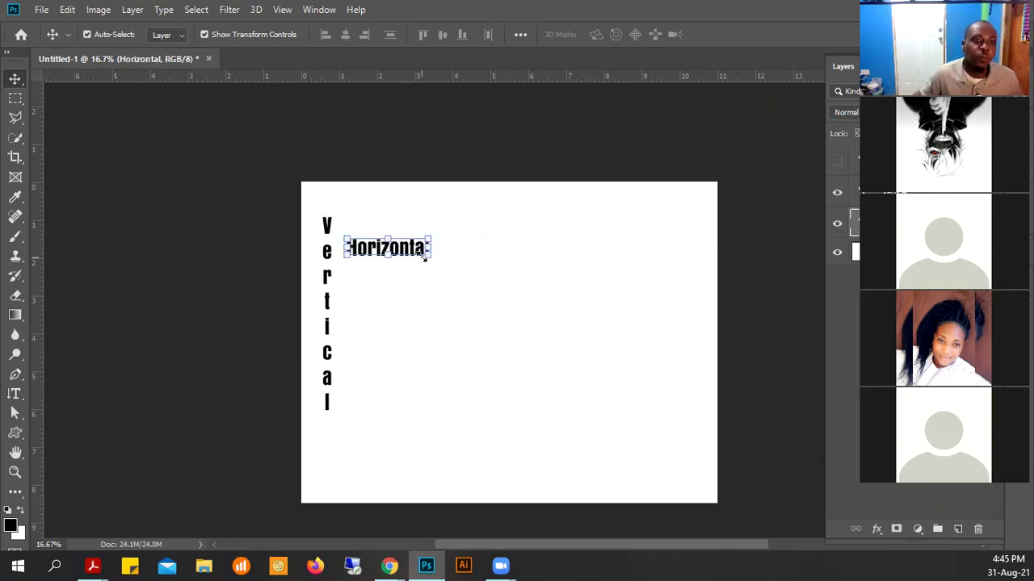
click(456, 281)
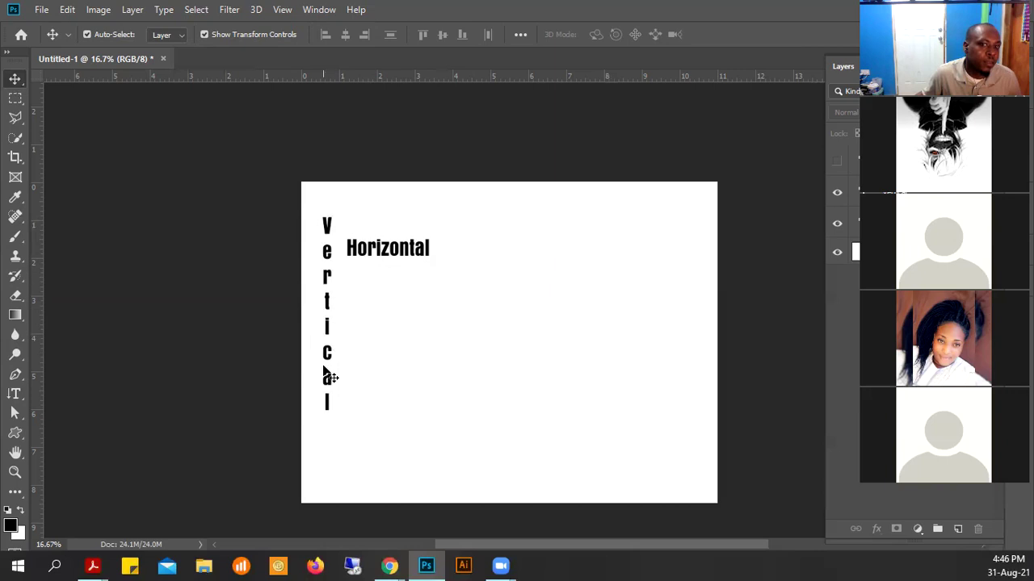
Try rotating the Horizontal text 90 degrees clockwise, undo the rotation and deselect the text
click(411, 258)
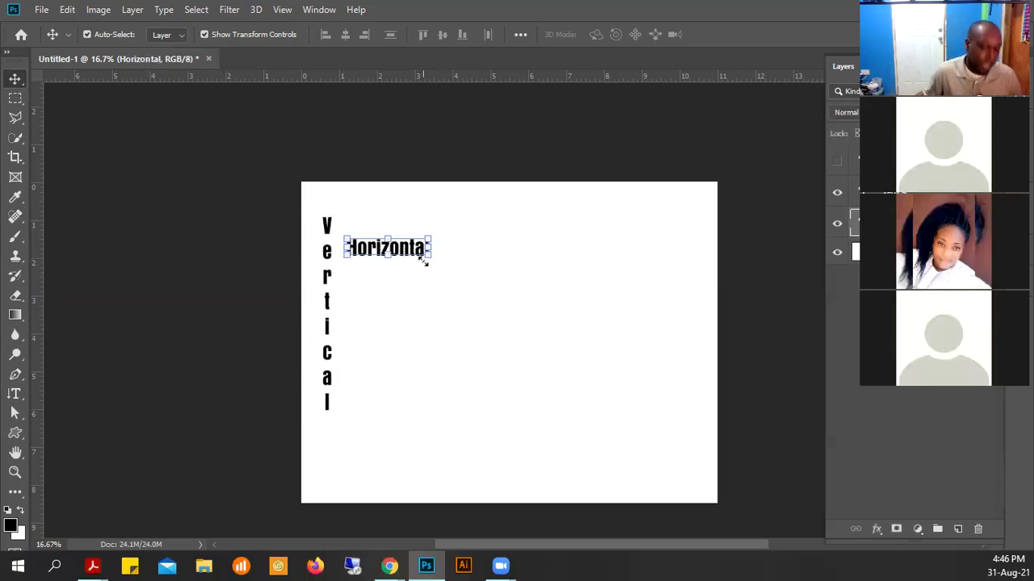
drag(449, 237, 397, 334)
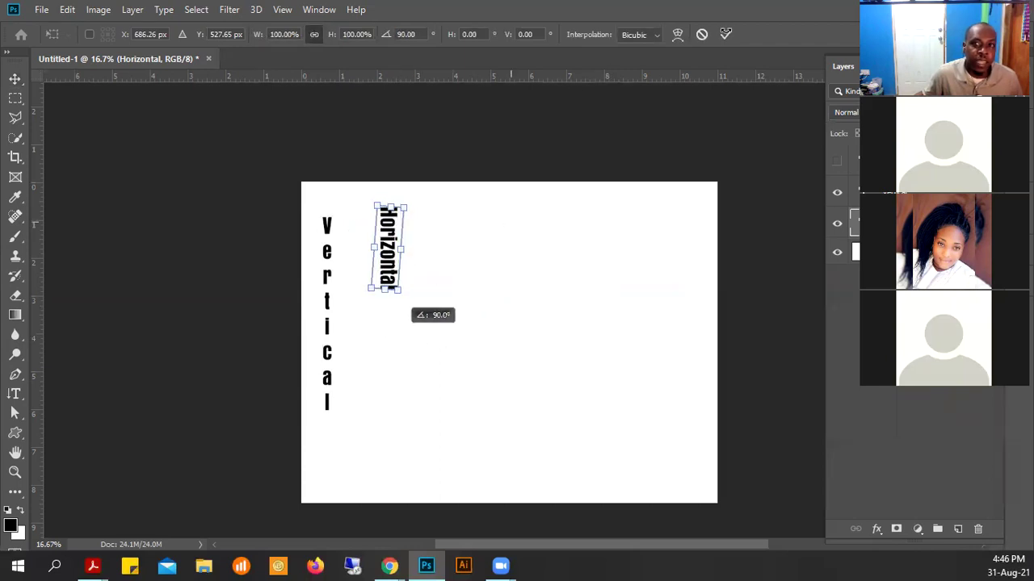
click(727, 35)
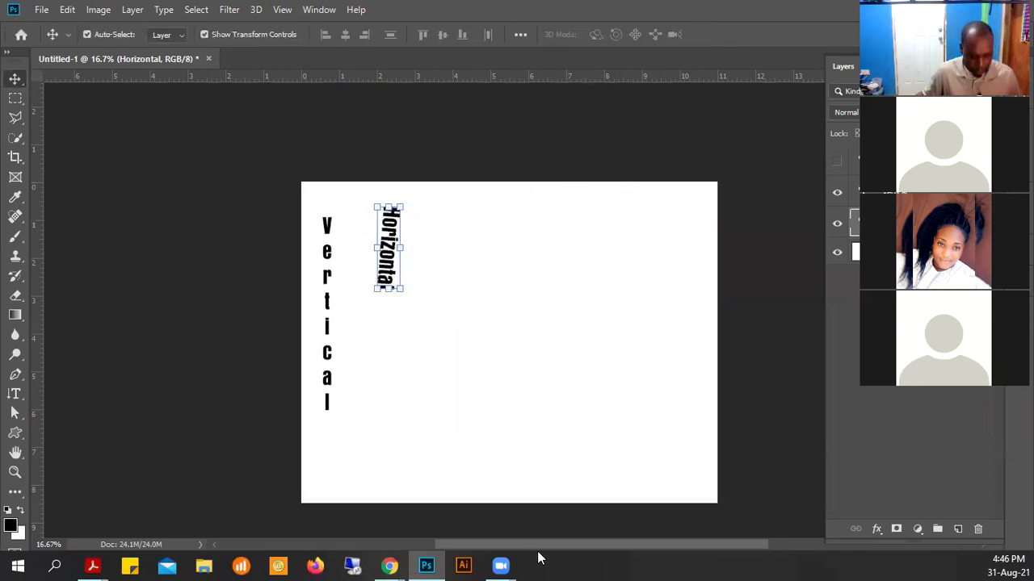
key(ctrl+z)
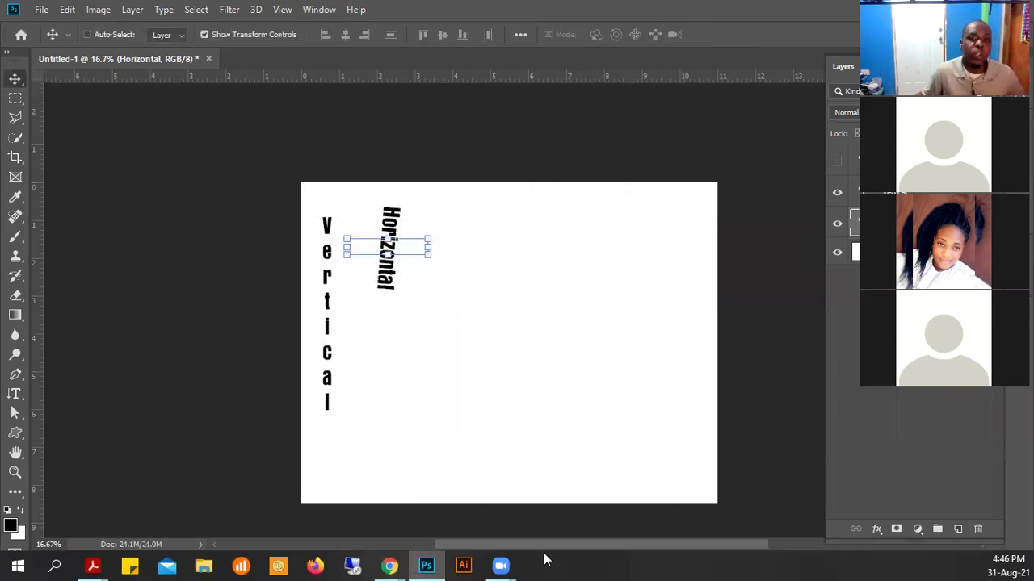
click(422, 194)
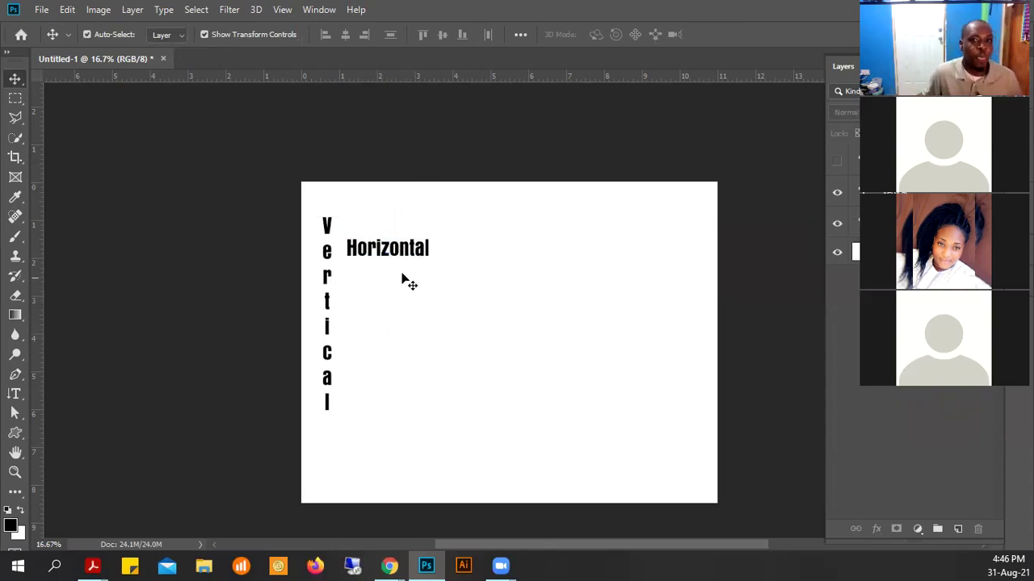
Delete the Vertical text and move the Horizontal text down toward the middle of the canvas's left half
click(330, 258)
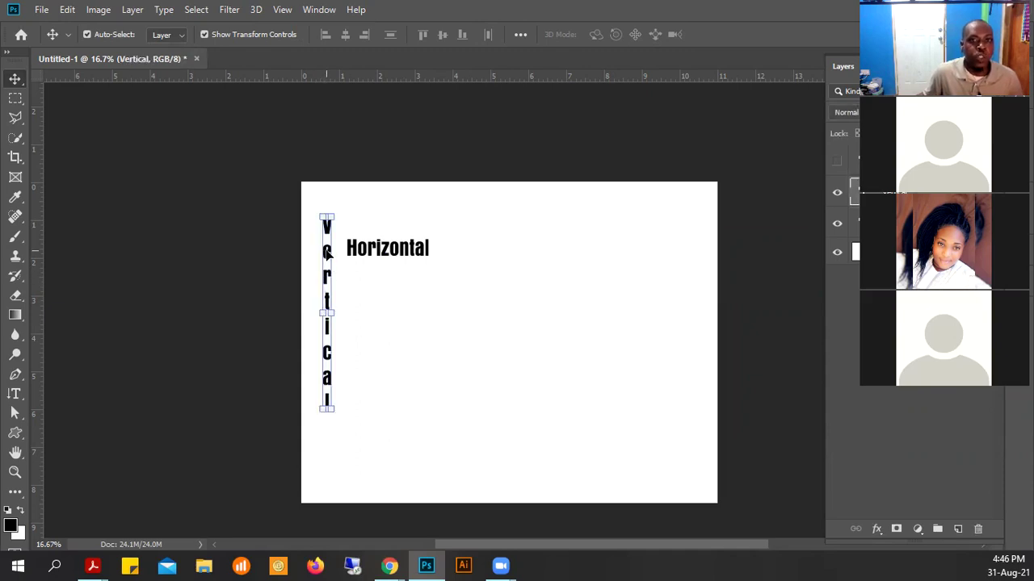
click(386, 252)
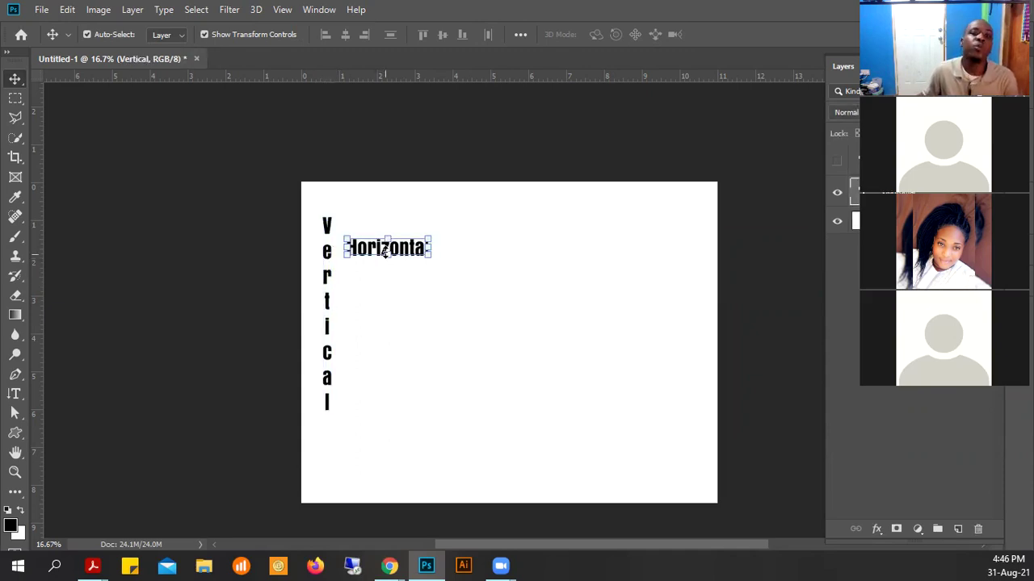
drag(416, 257, 413, 339)
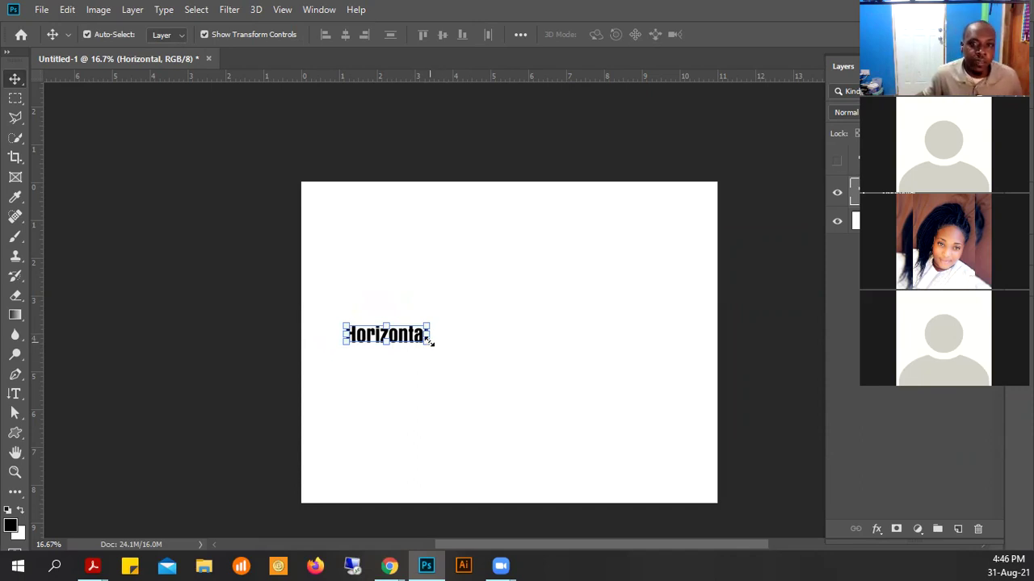
Scale the Horizontal text proportionally to about 254% and move it to the top centre of the canvas
key(ctrl+t)
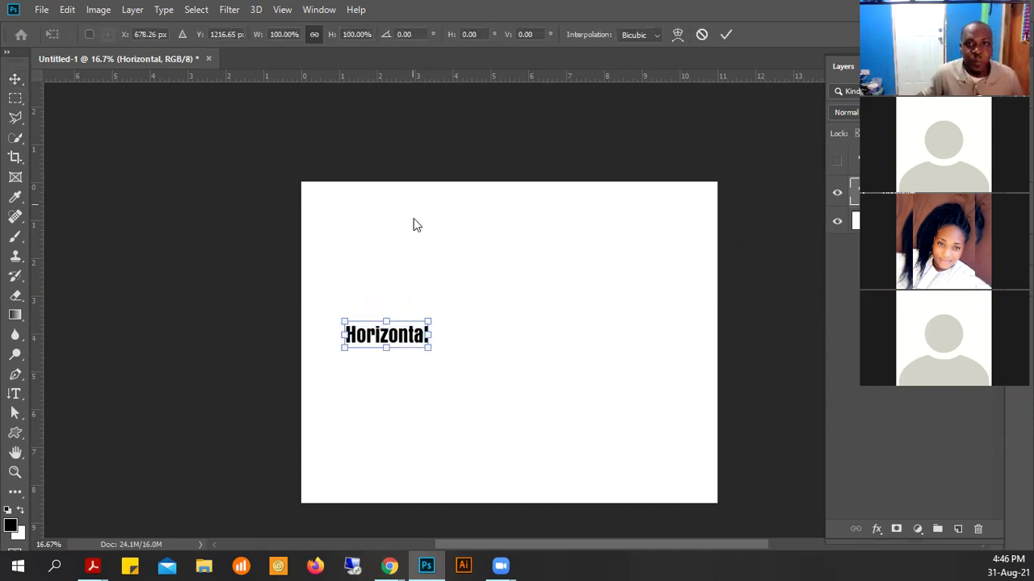
drag(431, 352, 546, 441)
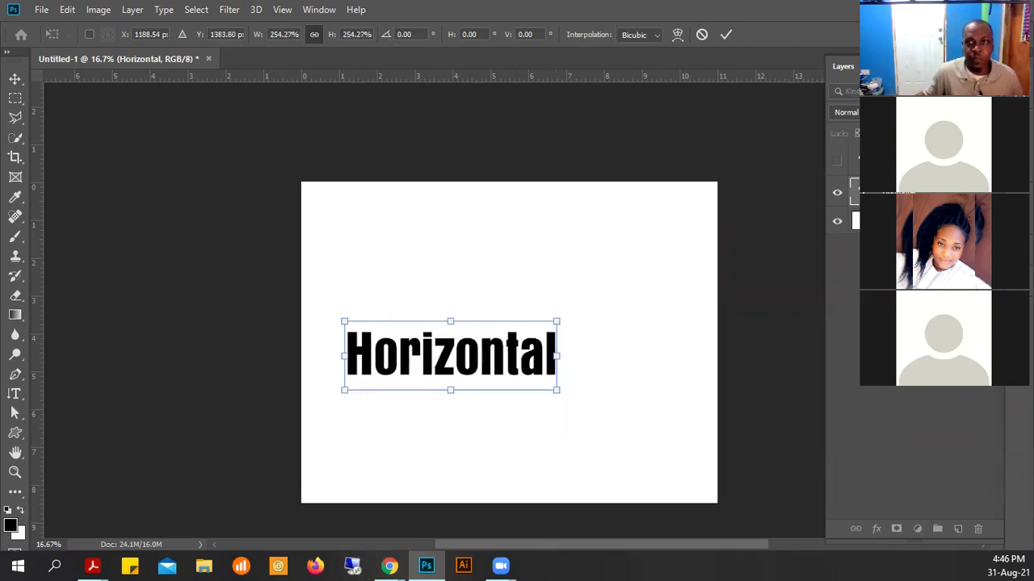
click(726, 35)
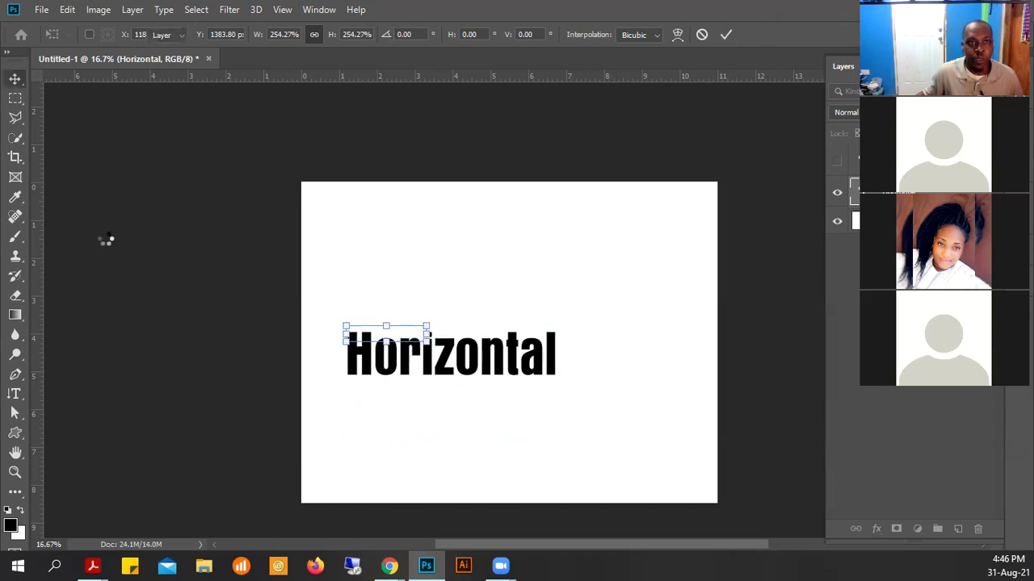
drag(518, 348, 581, 228)
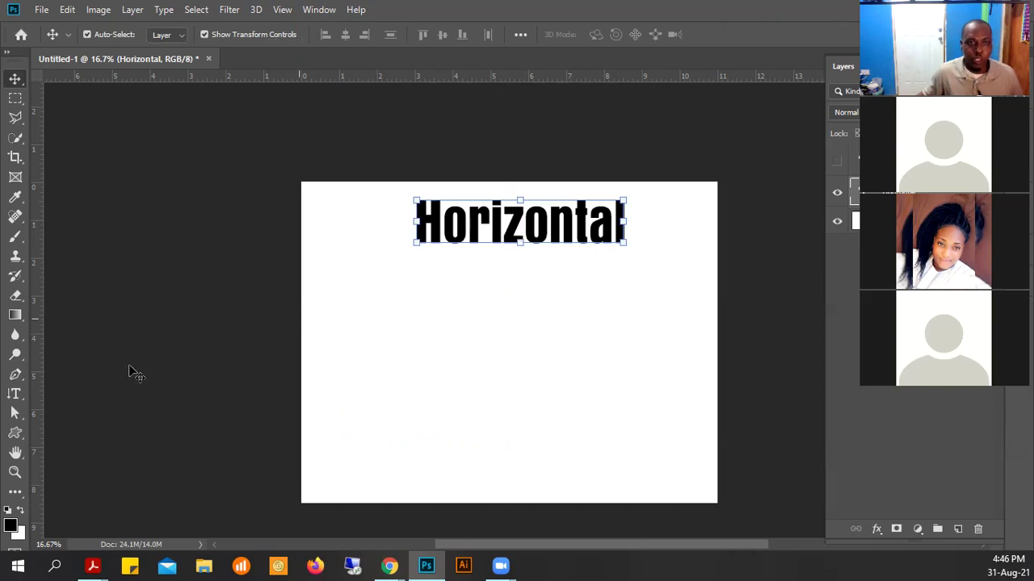
Switch to the Horizontal Type tool and set its font size to 48 pt
click(15, 394)
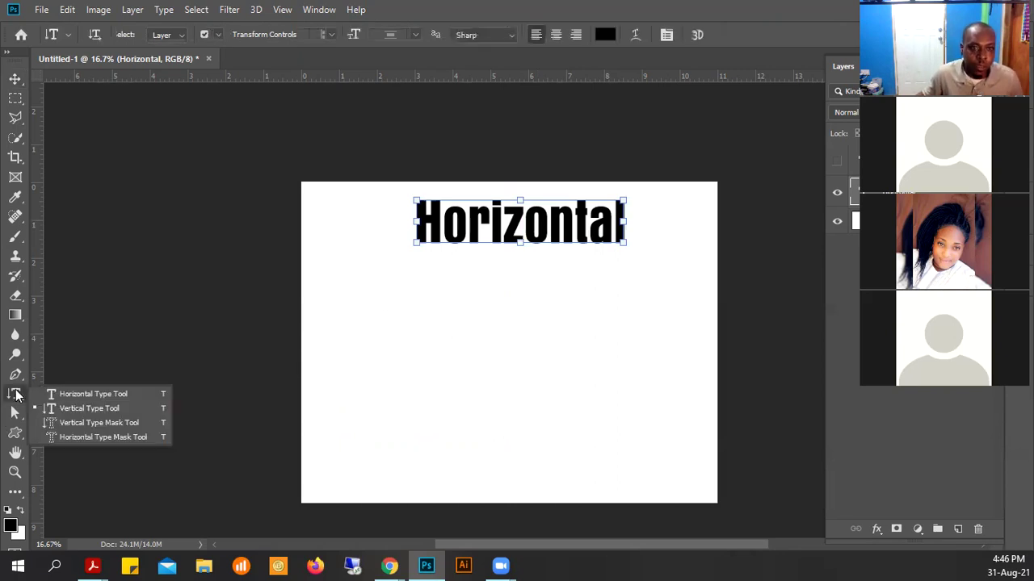
click(57, 395)
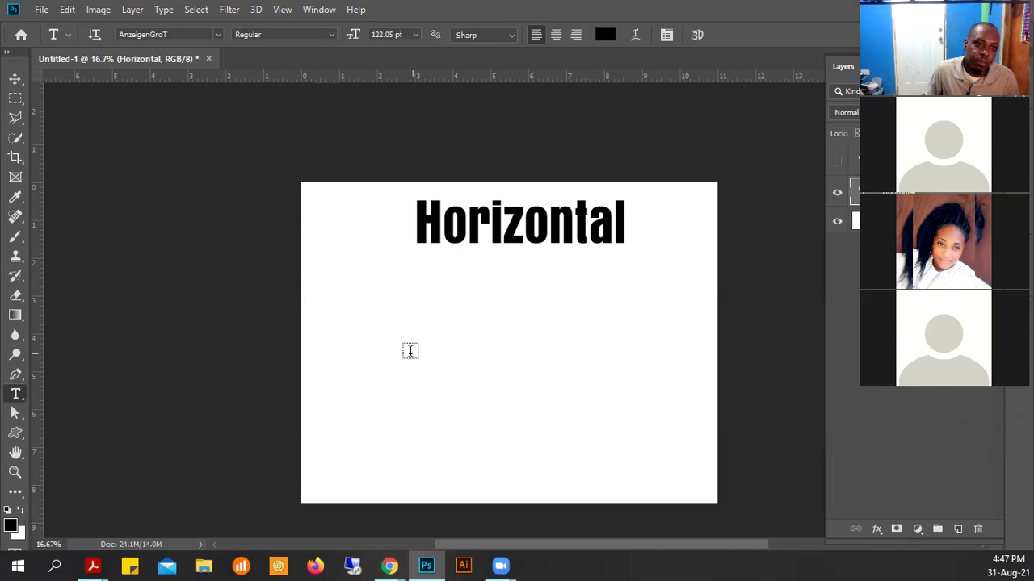
right_click(12, 396)
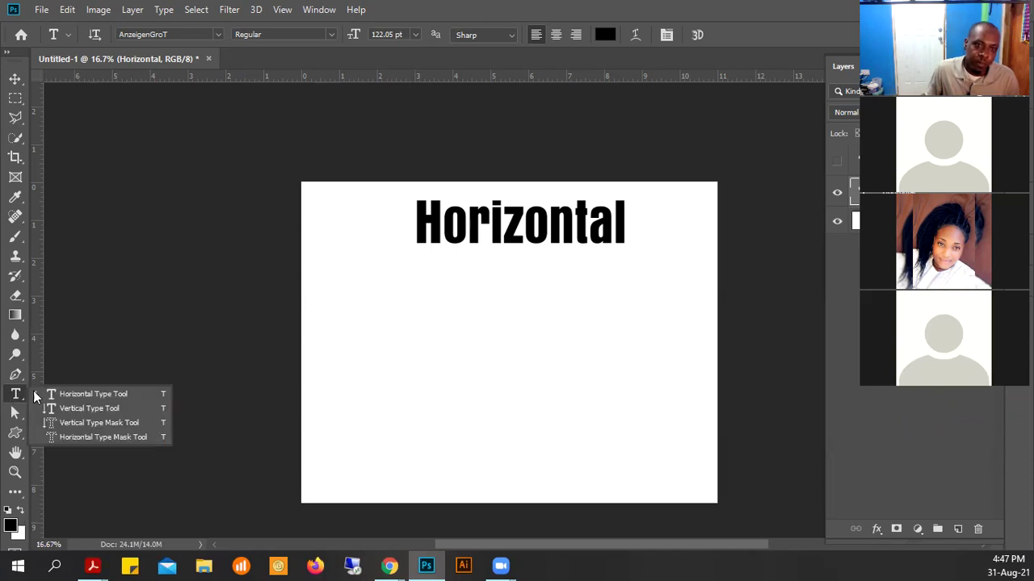
click(78, 396)
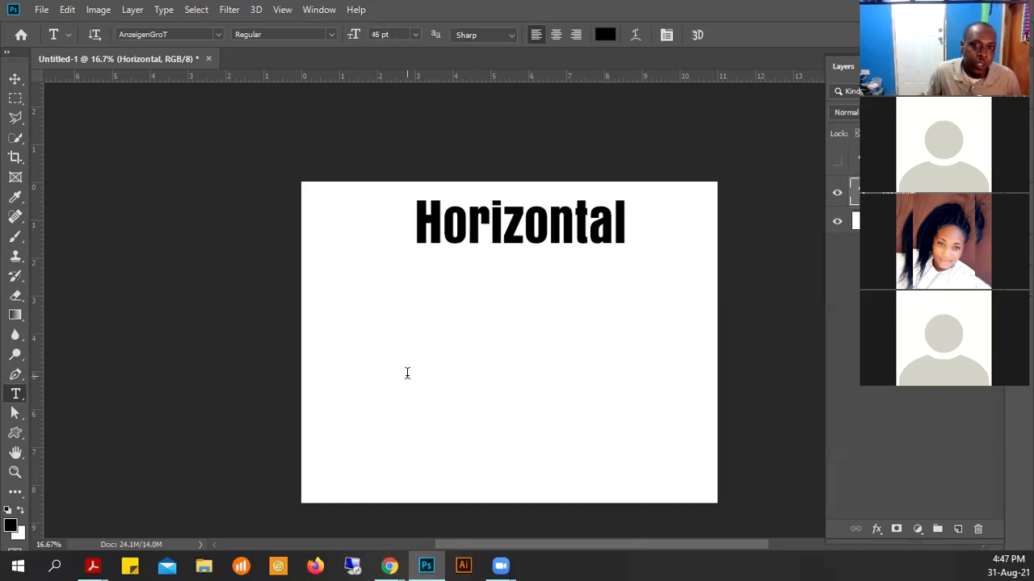
Place a line of placeholder text below the Horizontal title and delete it
click(407, 373)
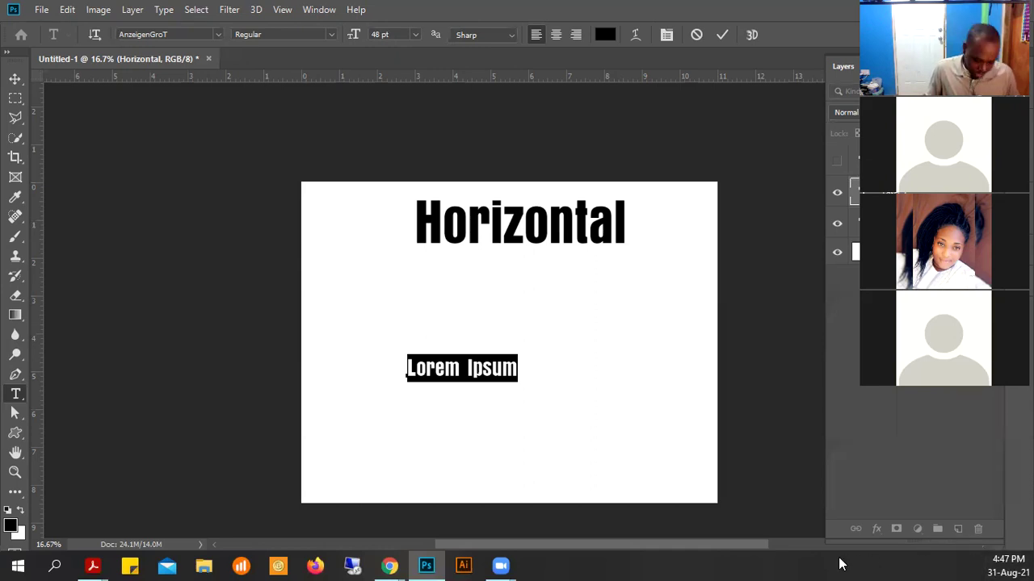
click(883, 565)
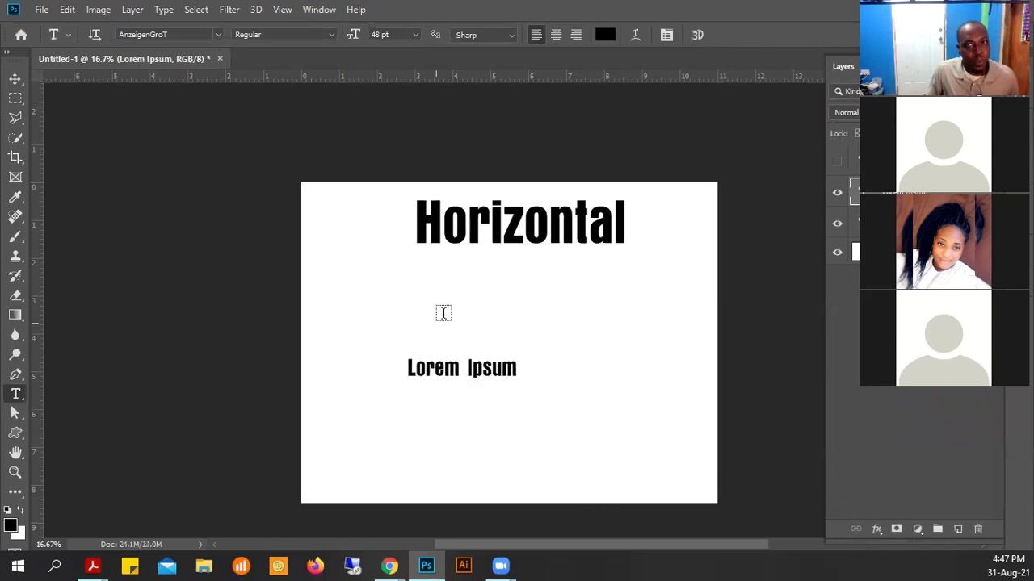
click(15, 80)
key(Delete)
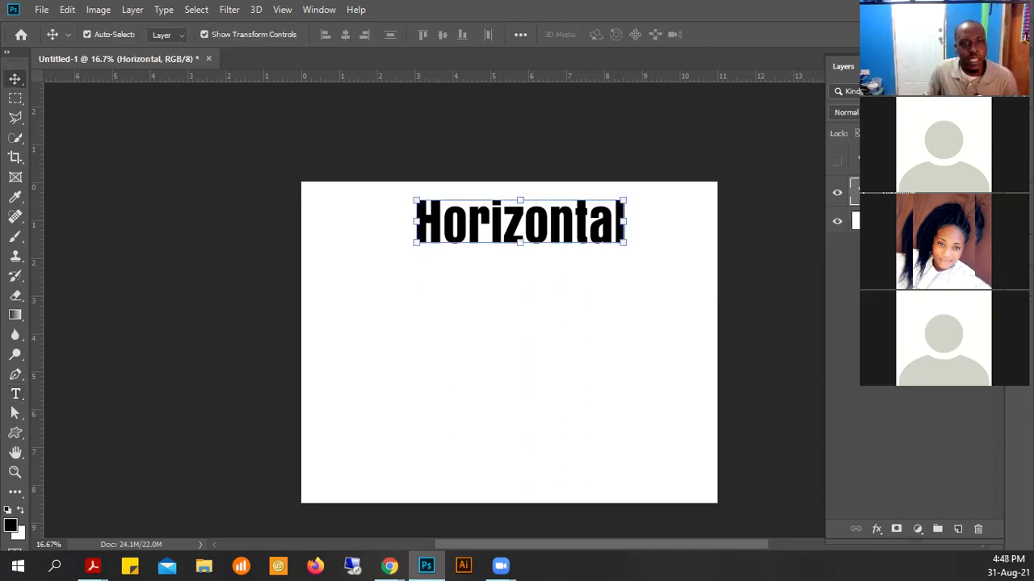
Add the horizontal text "Type your text here" at 48 pt below the Horizontal title
click(15, 395)
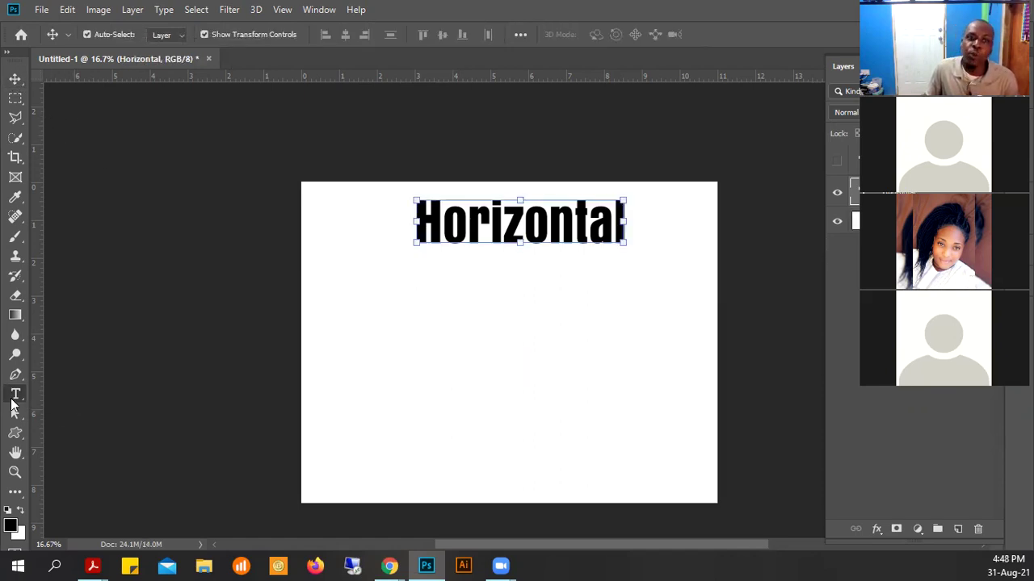
click(377, 346)
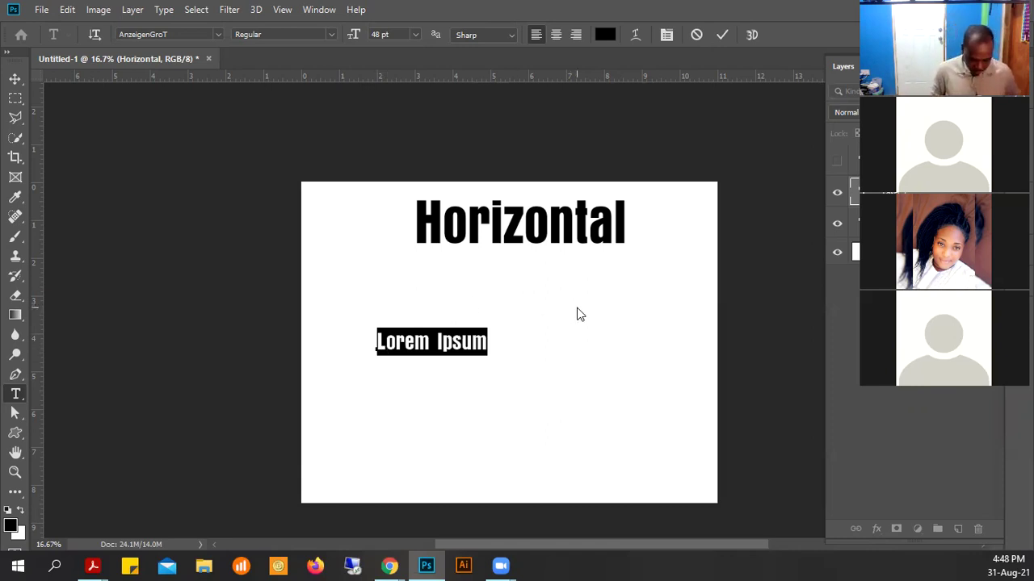
text(Type y)
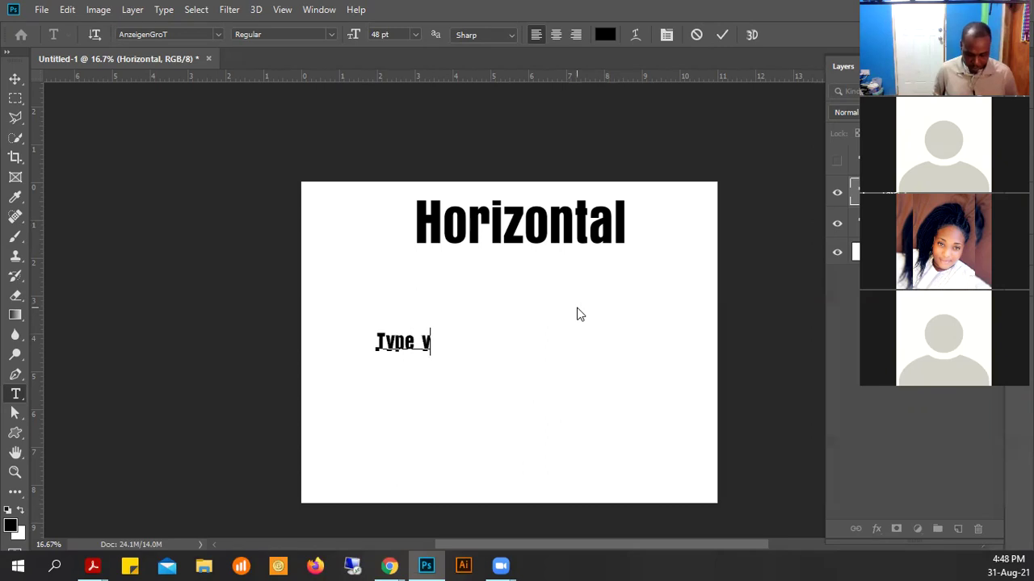
text(our test here)
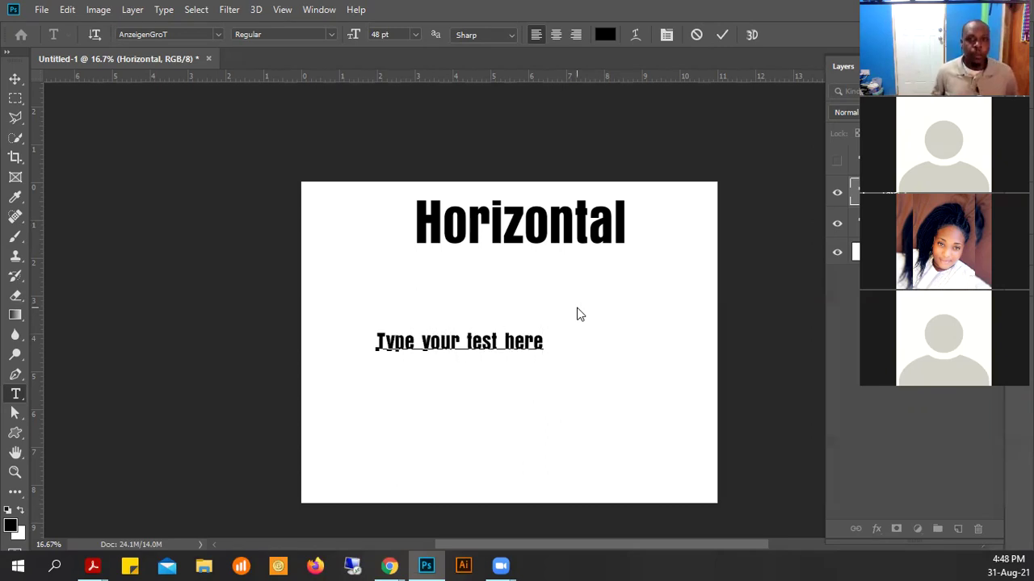
drag(481, 342, 487, 342)
text(x)
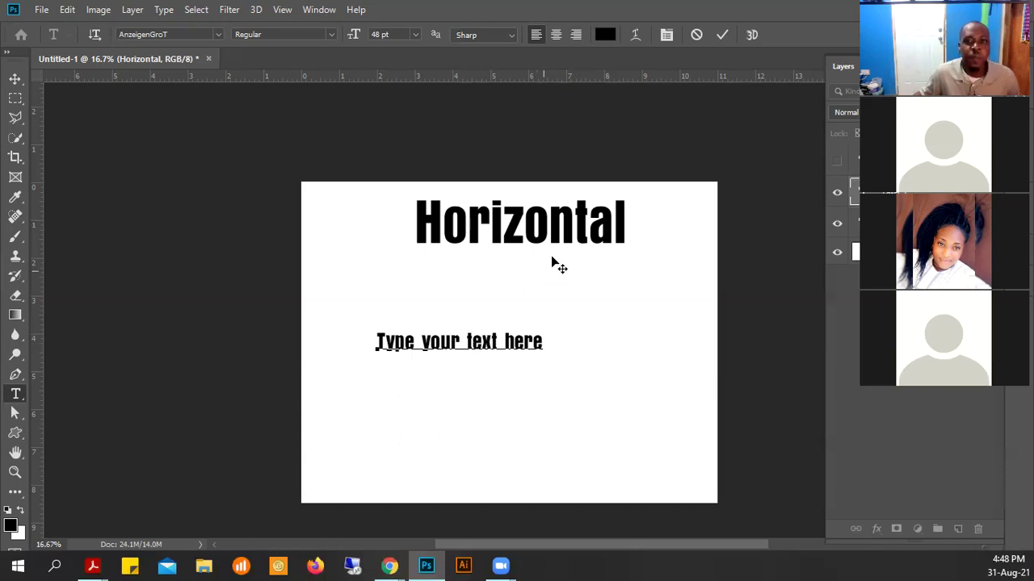
click(723, 38)
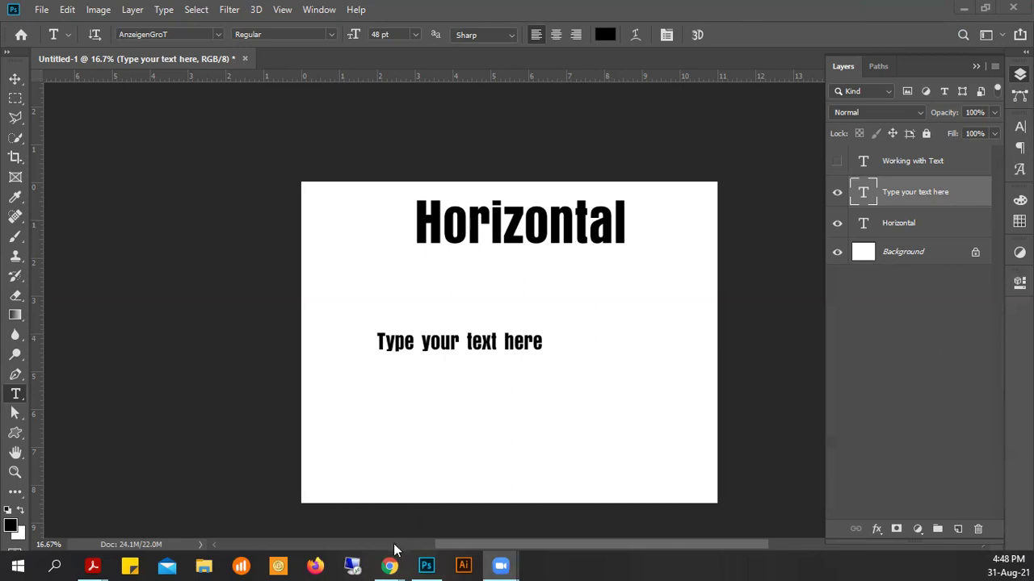
Switch to Chrome and open dafont.com in a new tab
mouse_move(393, 565)
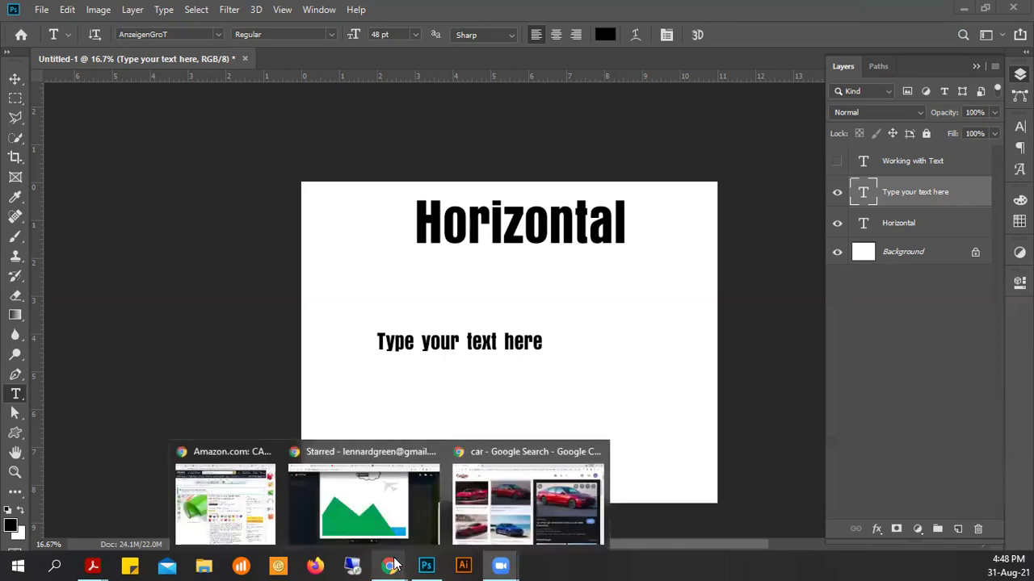
click(380, 501)
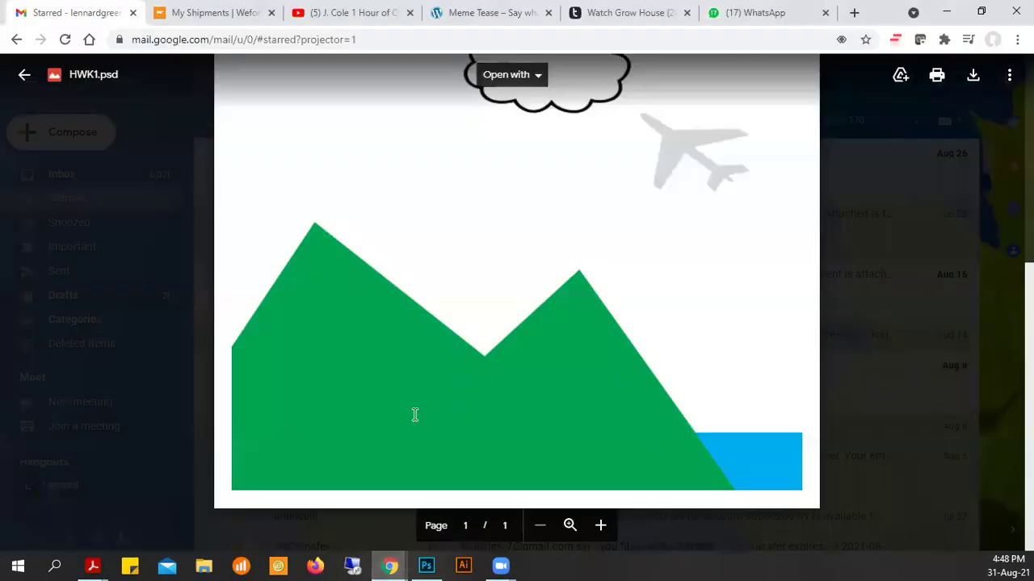
click(854, 12)
click(787, 43)
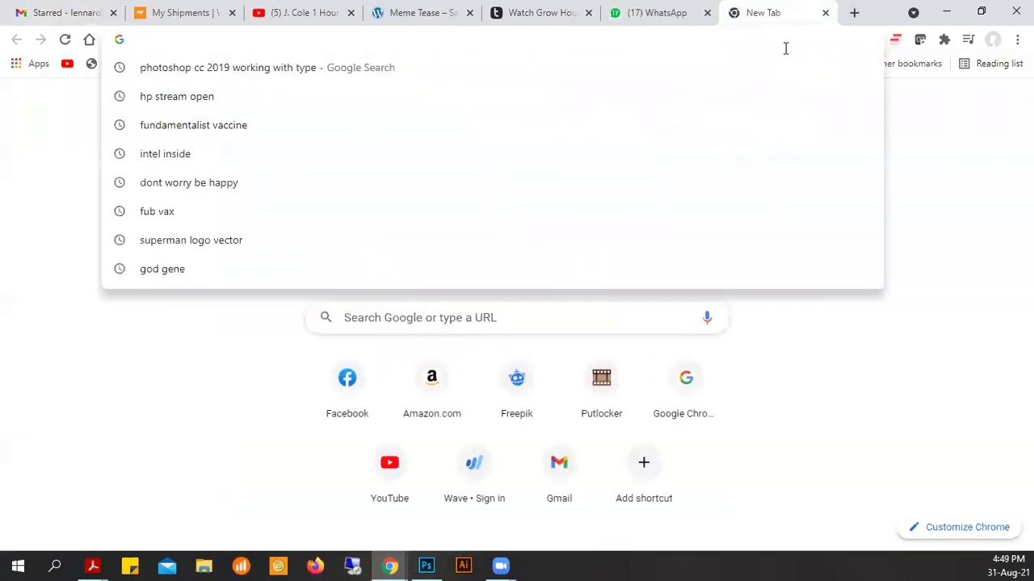
text(dafont.com)
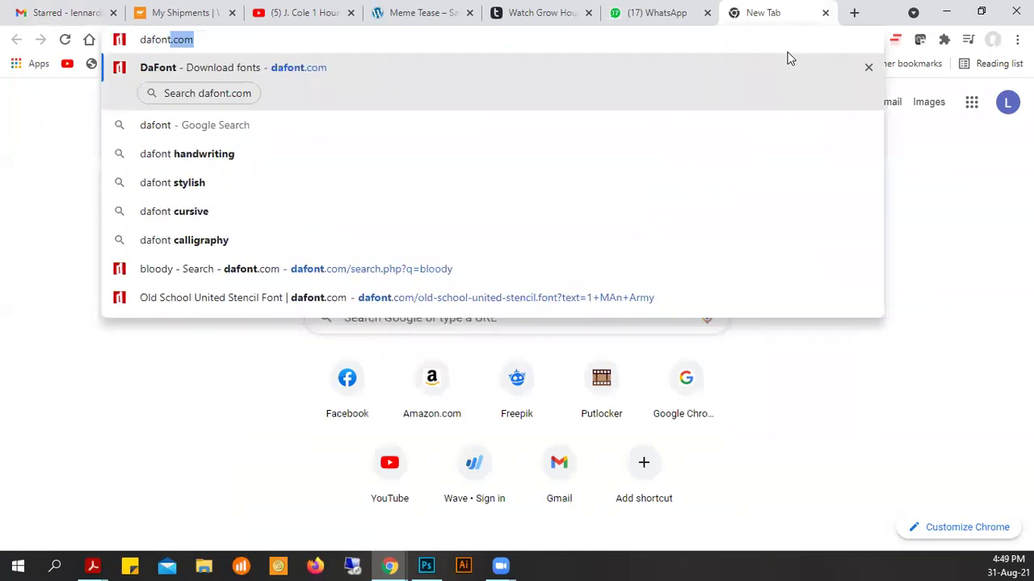
key(Return)
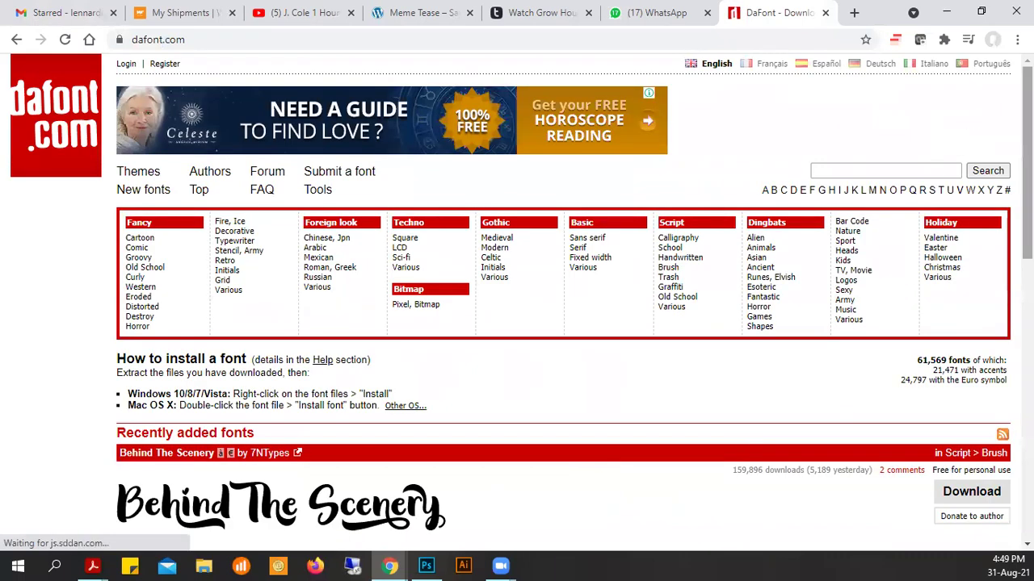
Look through dafont.com's font categories, installation instructions and recently added fonts with their download options
scroll(517, 302, down, 3)
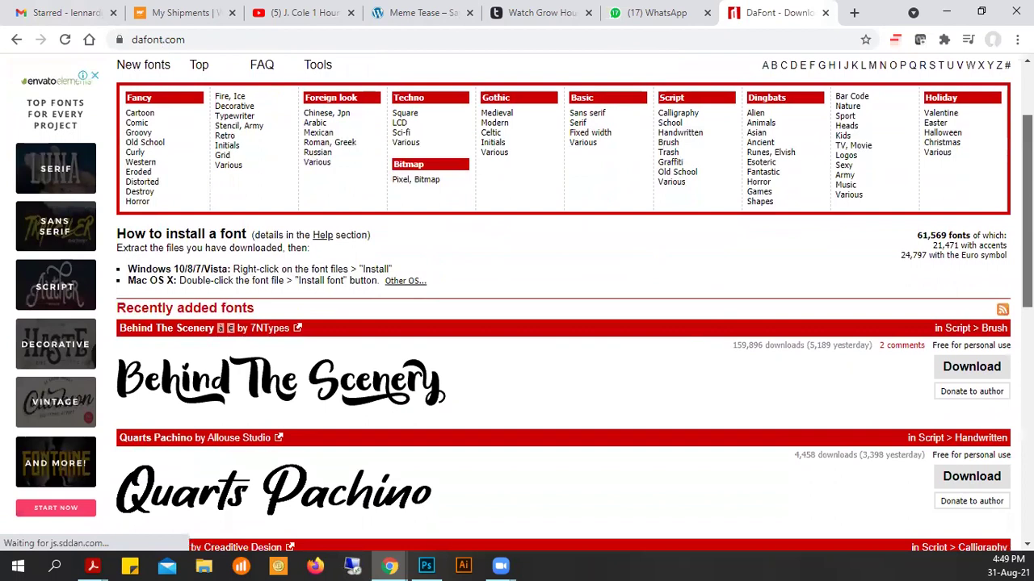
scroll(517, 302, down, 2)
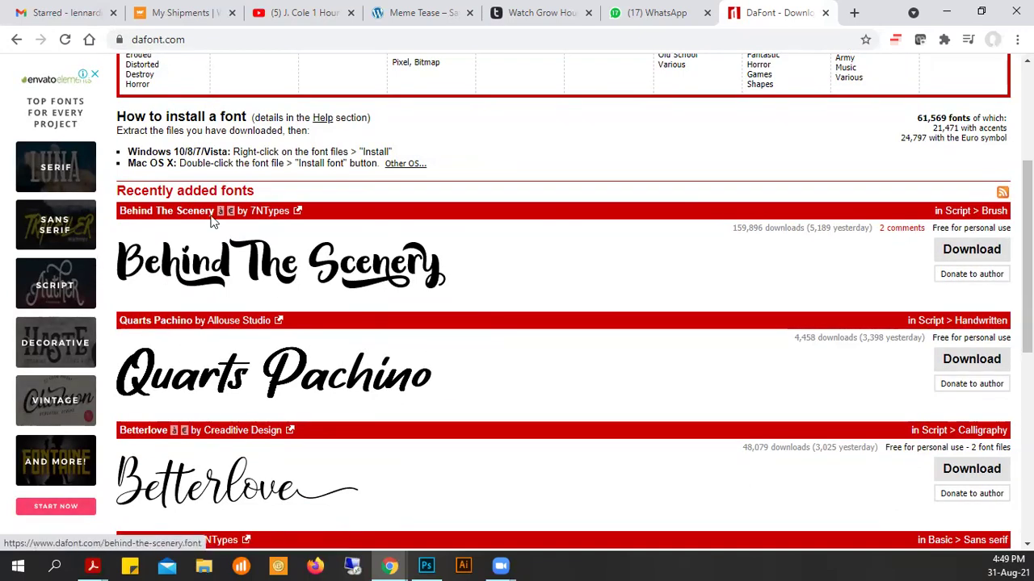
scroll(727, 327, up, 3)
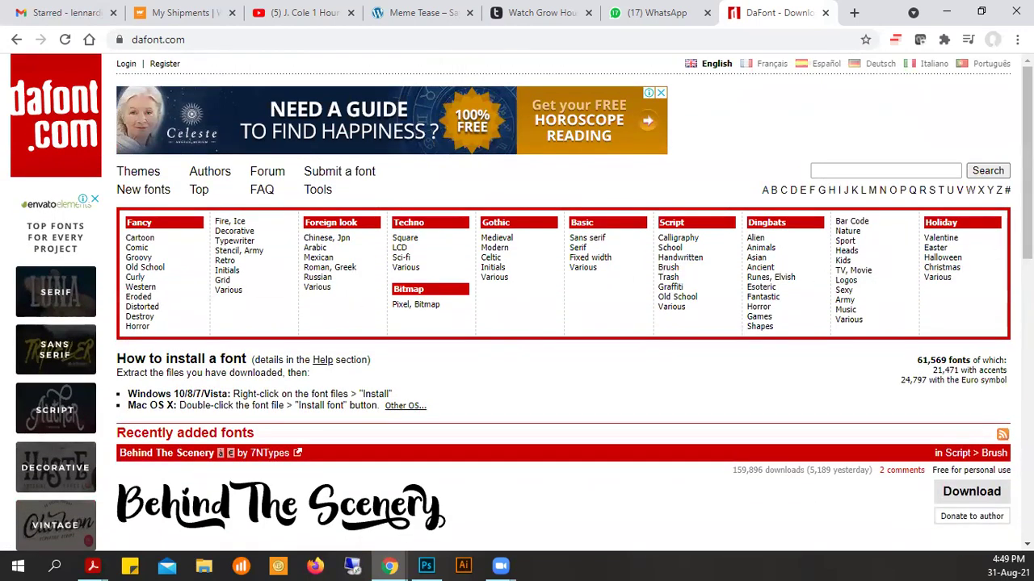
scroll(1027, 202, down, 2)
scroll(980, 461, down, 7)
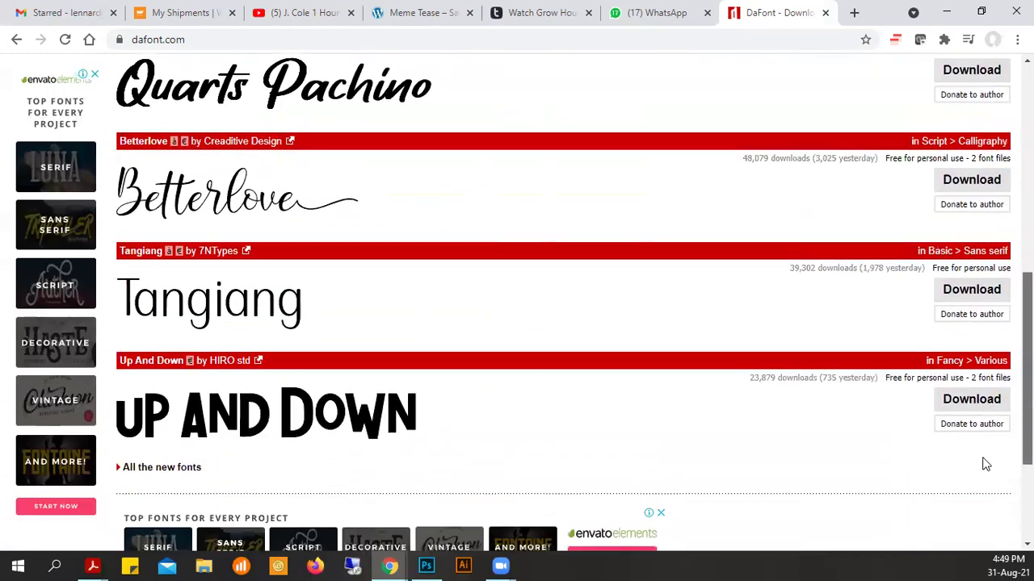
scroll(1001, 357, up, 4)
scroll(1002, 356, up, 1)
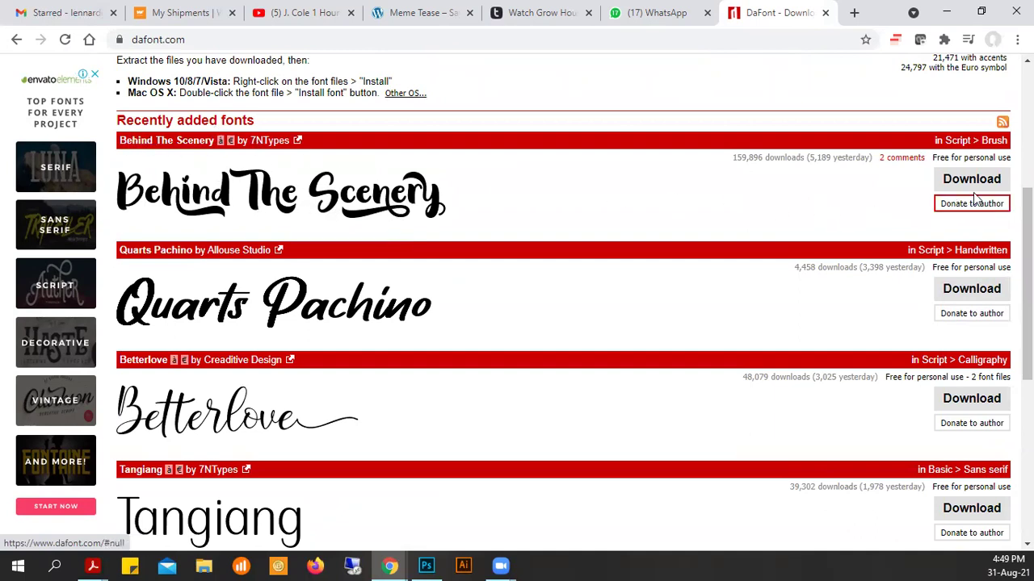
Open the Behind The Scenery font page and preview the font with the custom text "Preview"
click(279, 192)
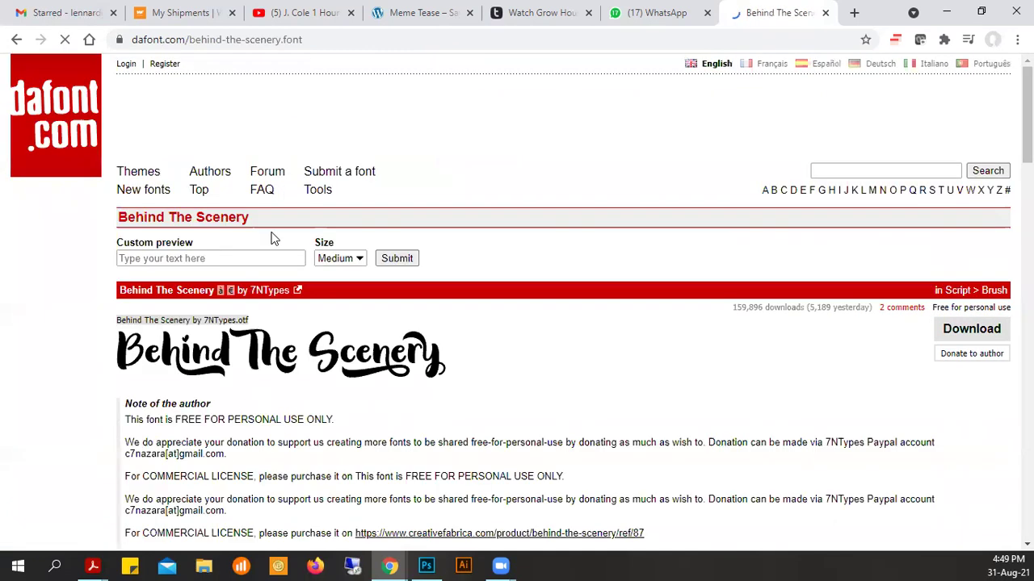
click(247, 262)
click(252, 262)
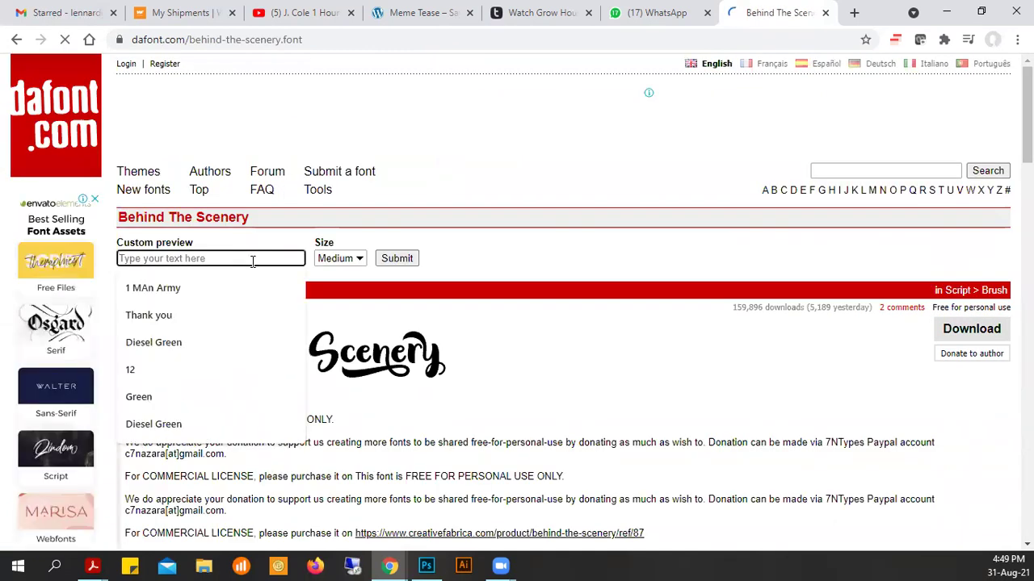
text(Preview)
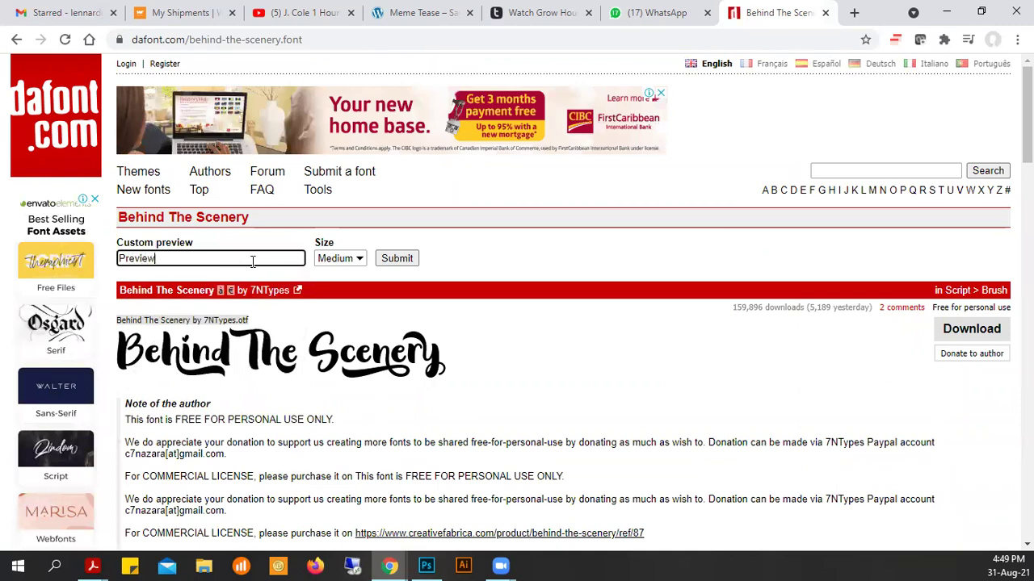
click(406, 260)
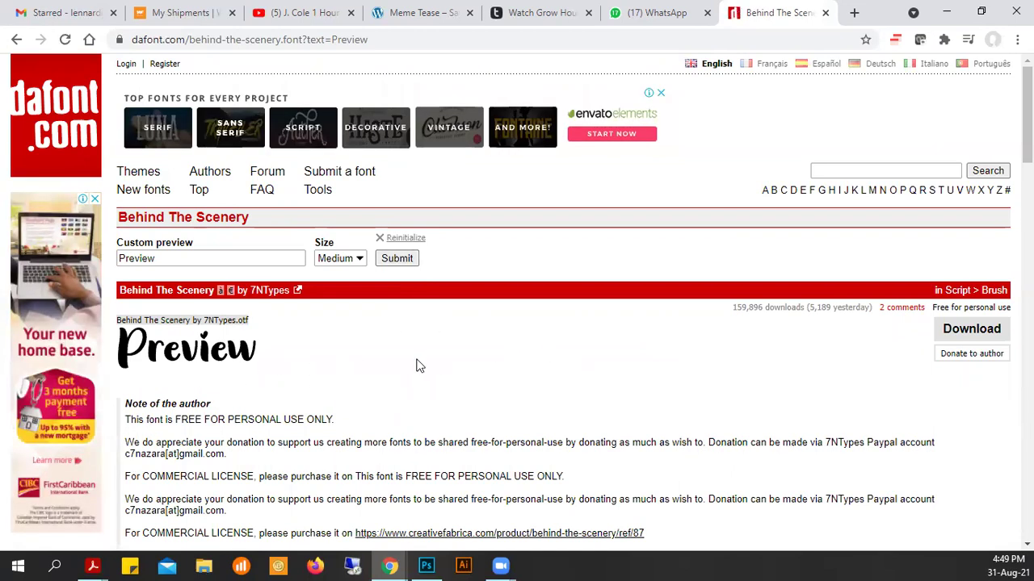
Download the Behind The Scenery font and open the behind_the_scenery.zip archive
click(950, 333)
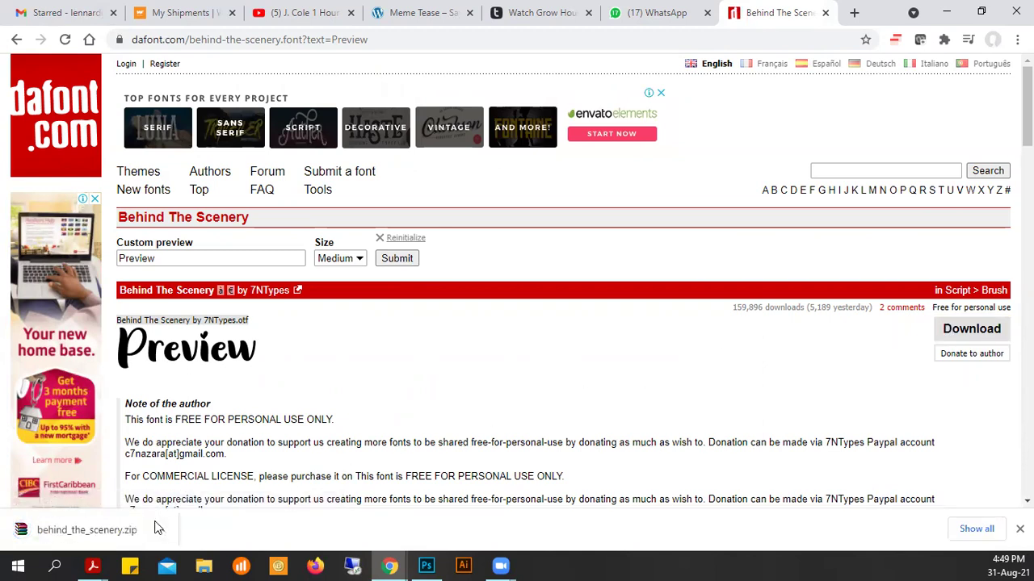
click(89, 535)
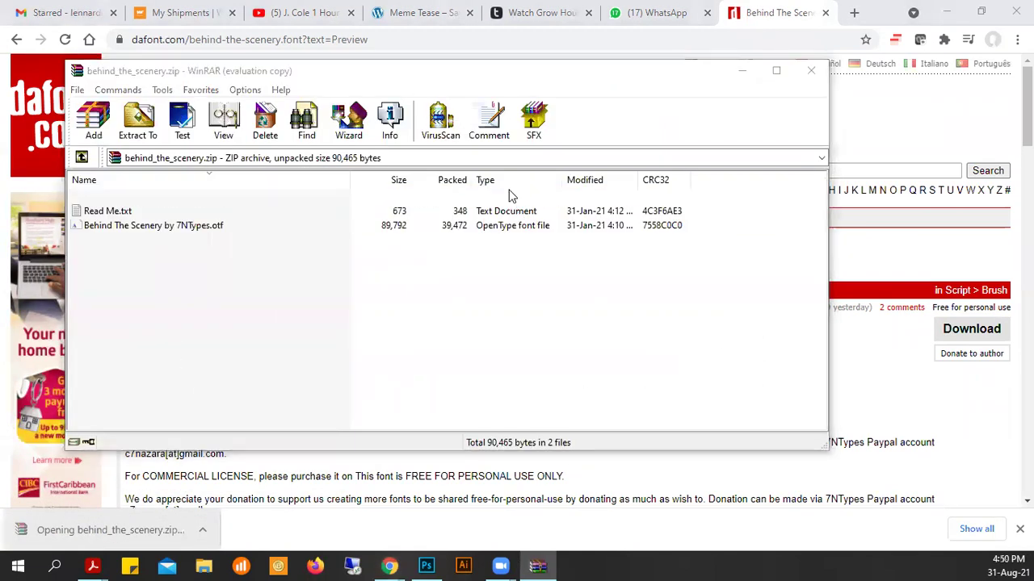
click(563, 202)
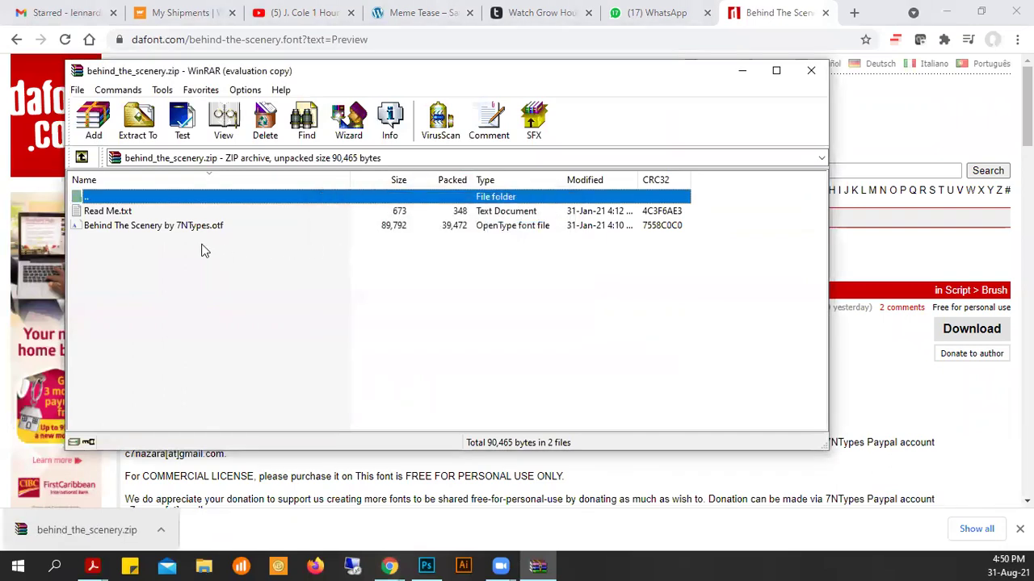
Install the font from "Behind The Scenery by 7NTypes.otf" and close the font viewer and the archive
click(162, 230)
double_click(162, 230)
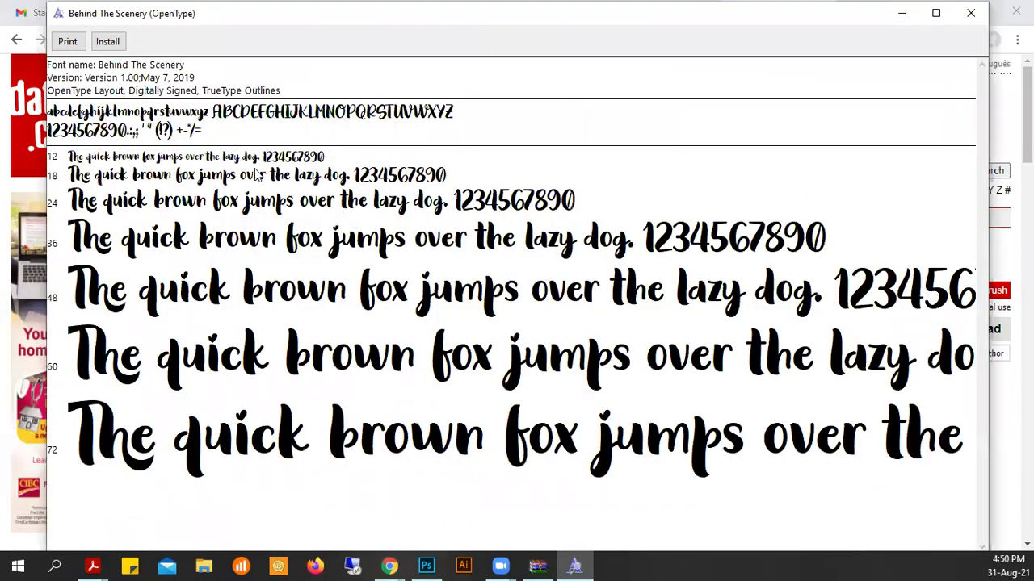
click(107, 47)
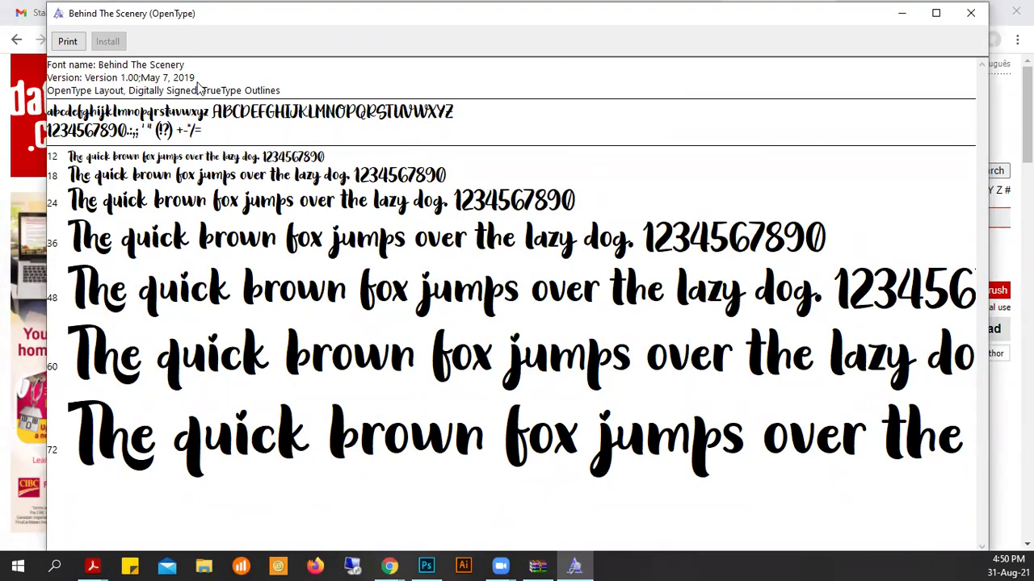
click(970, 13)
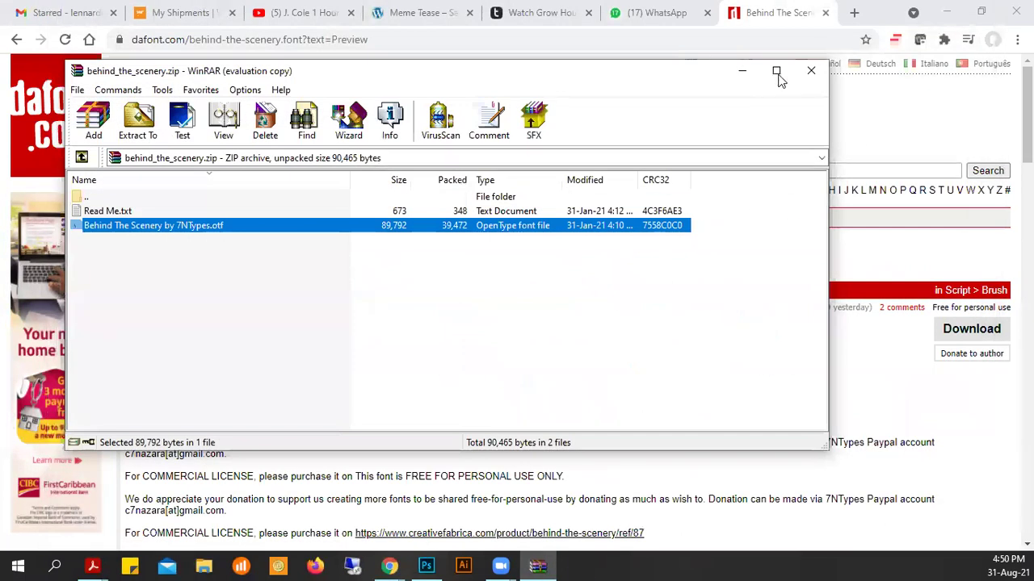
click(810, 71)
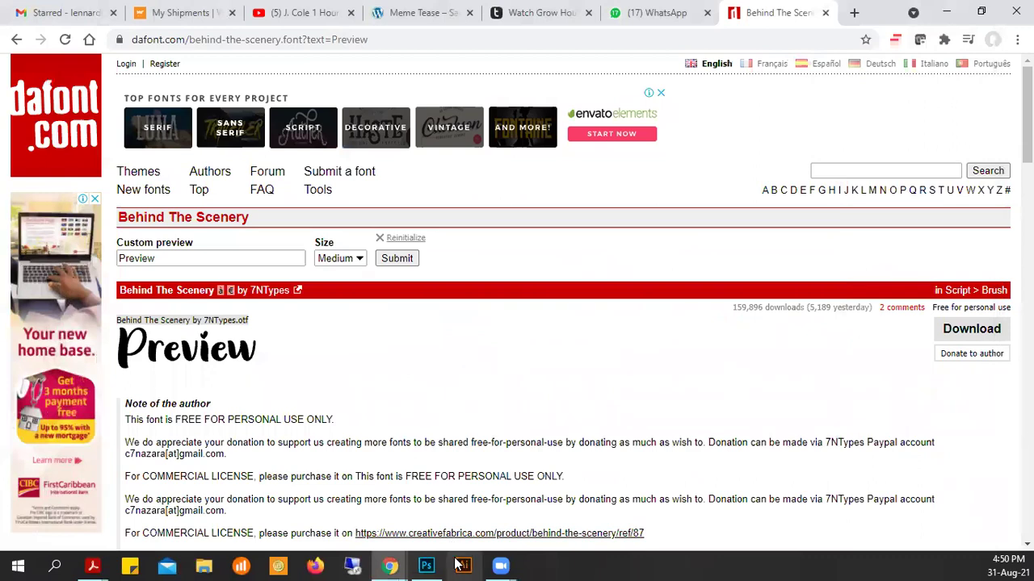
Switch to Photoshop and activate the Move tool with the "Type your text here" layer selected
click(430, 566)
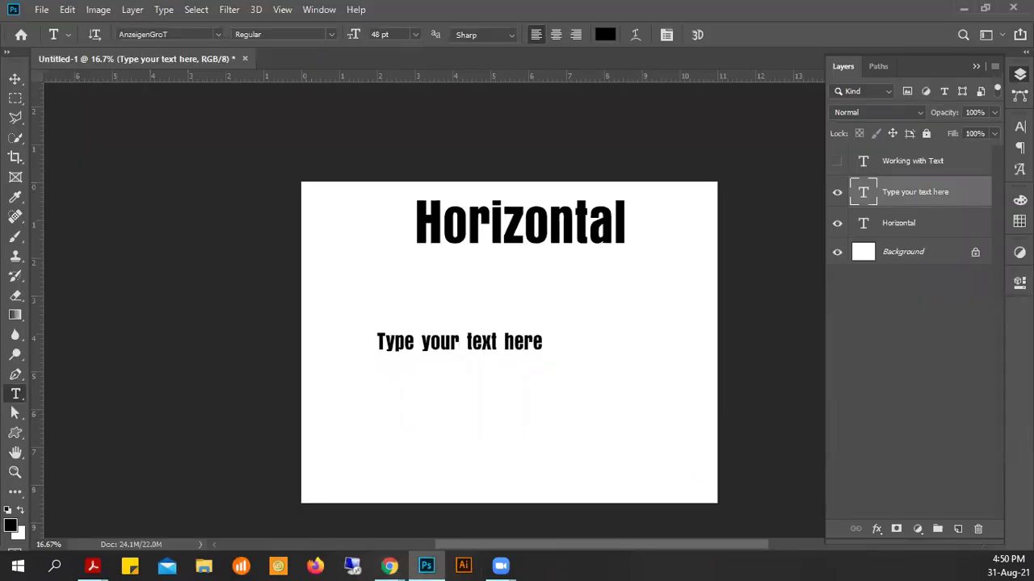
click(389, 566)
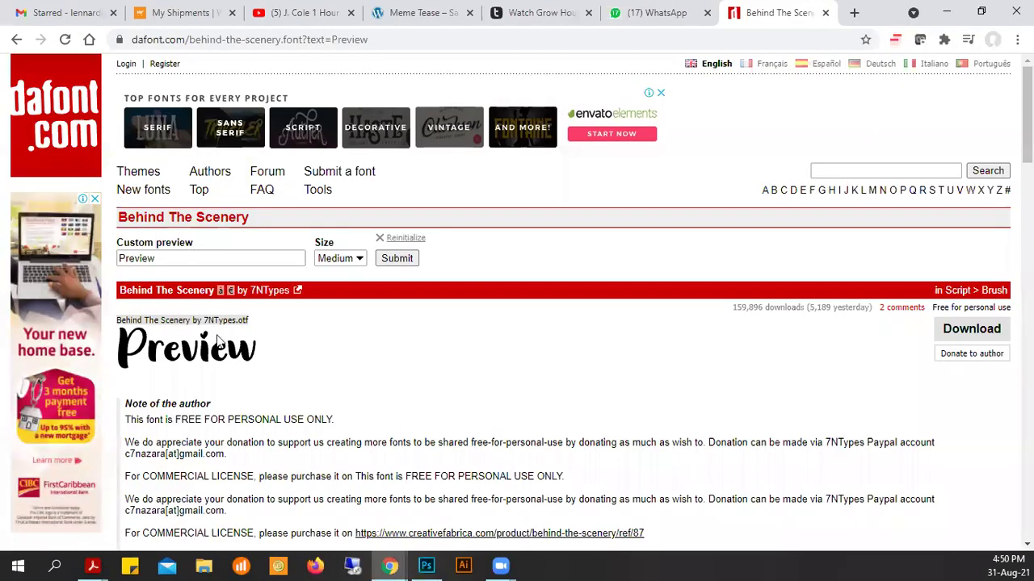
key(alt+Tab)
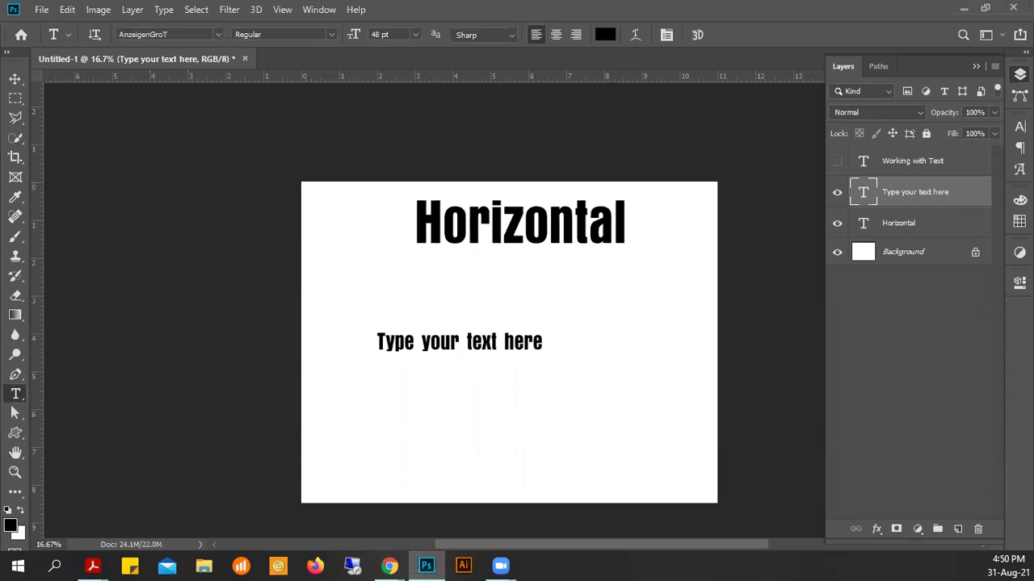
click(18, 84)
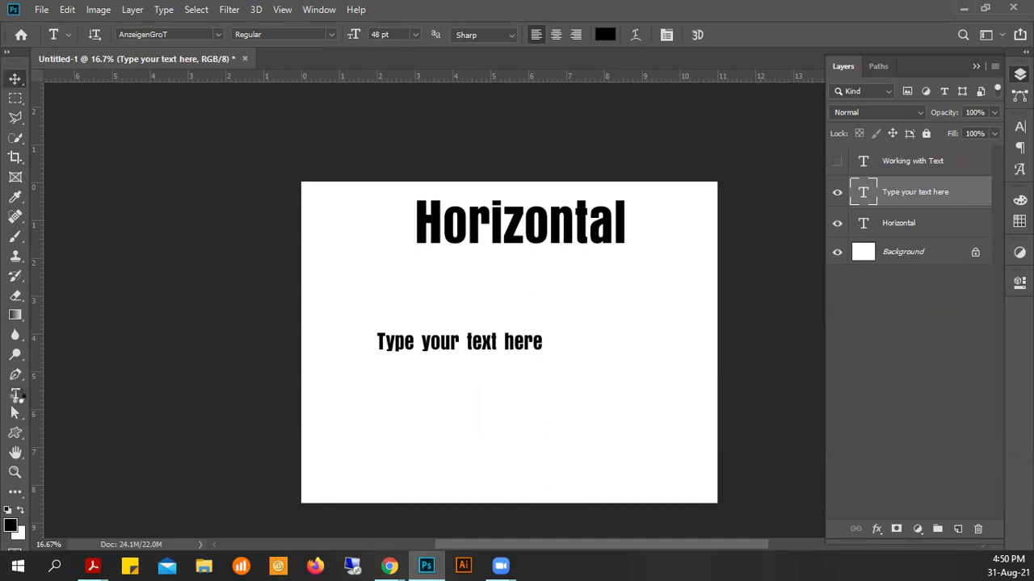
key(v)
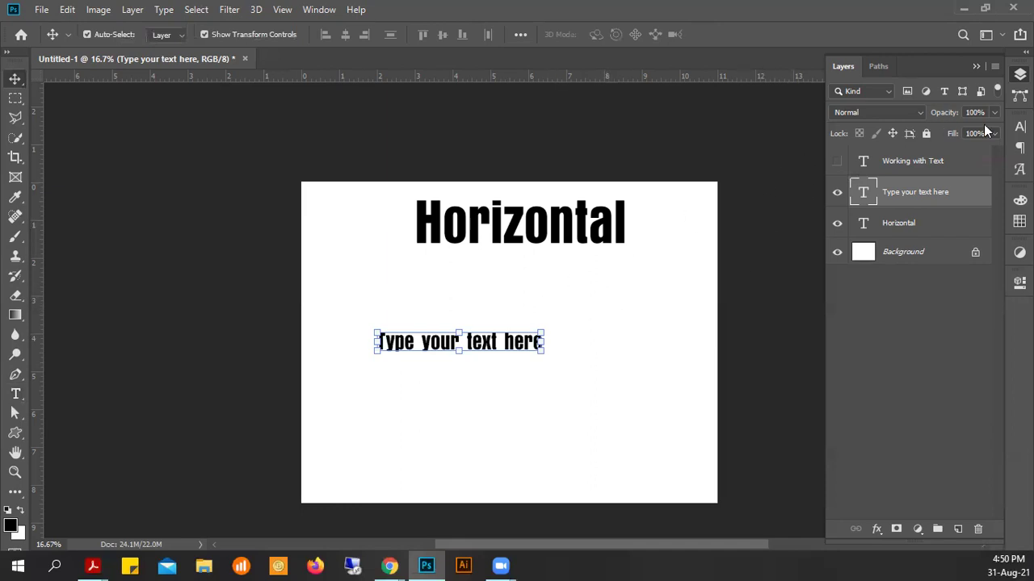
Change the font of the "Type your text here" text to Behind The Scenery and deselect the layer
click(1019, 127)
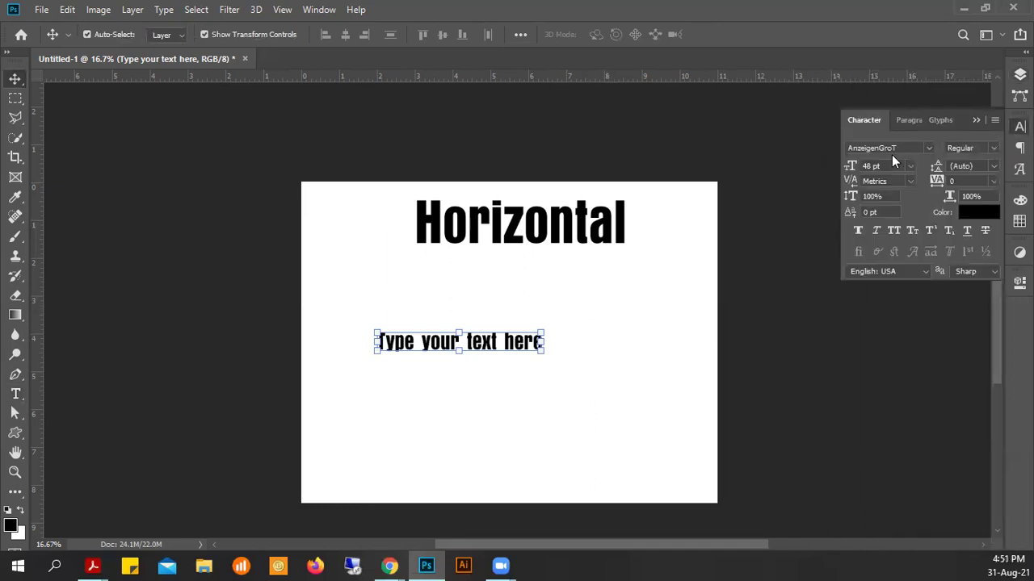
click(911, 147)
text(b)
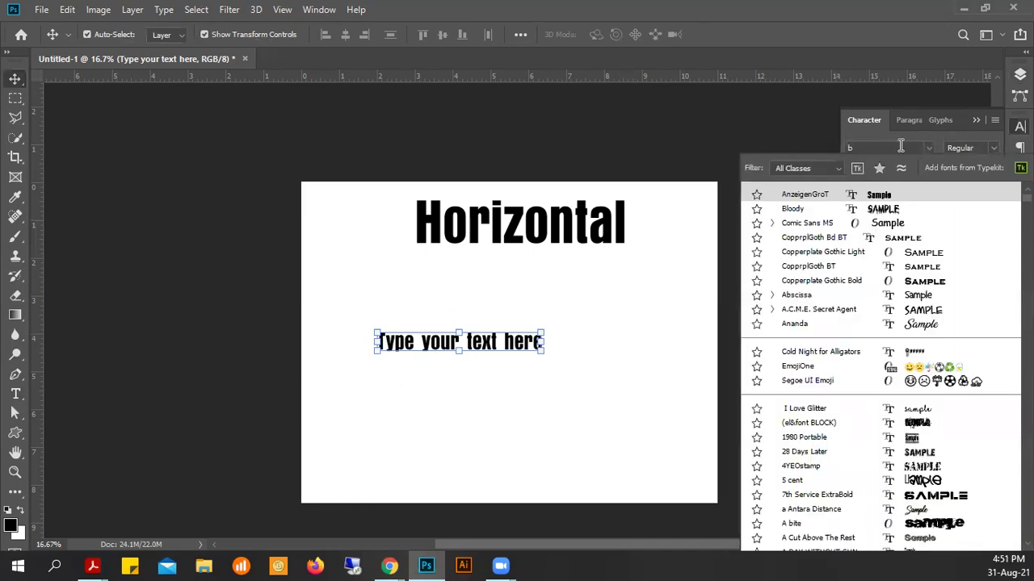
text(ehind the)
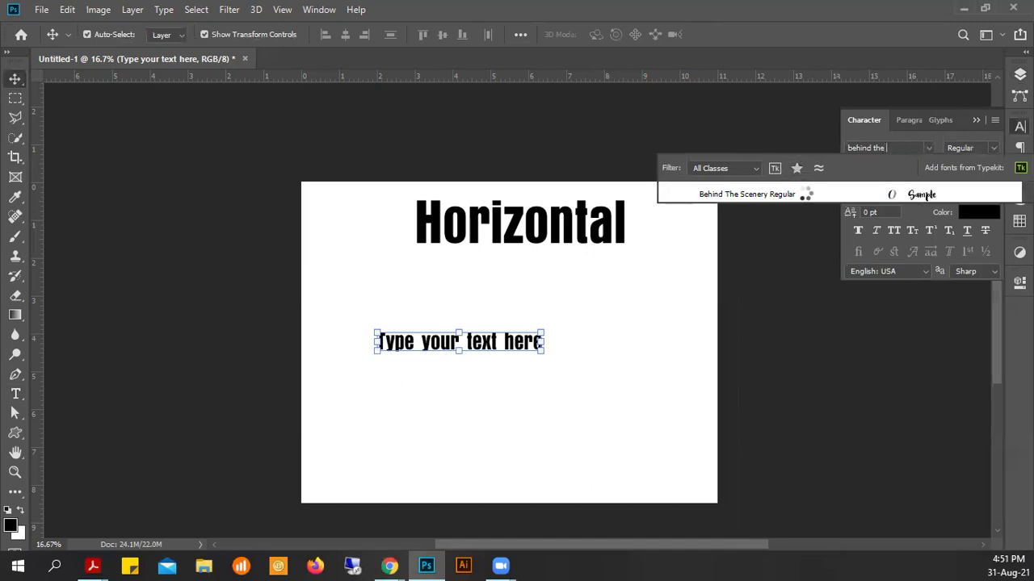
click(802, 193)
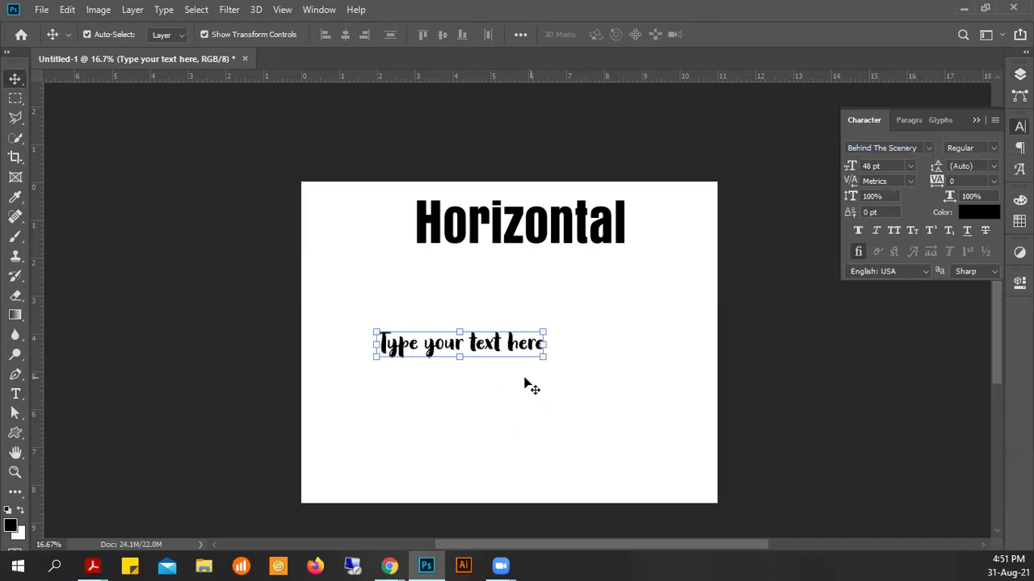
click(544, 395)
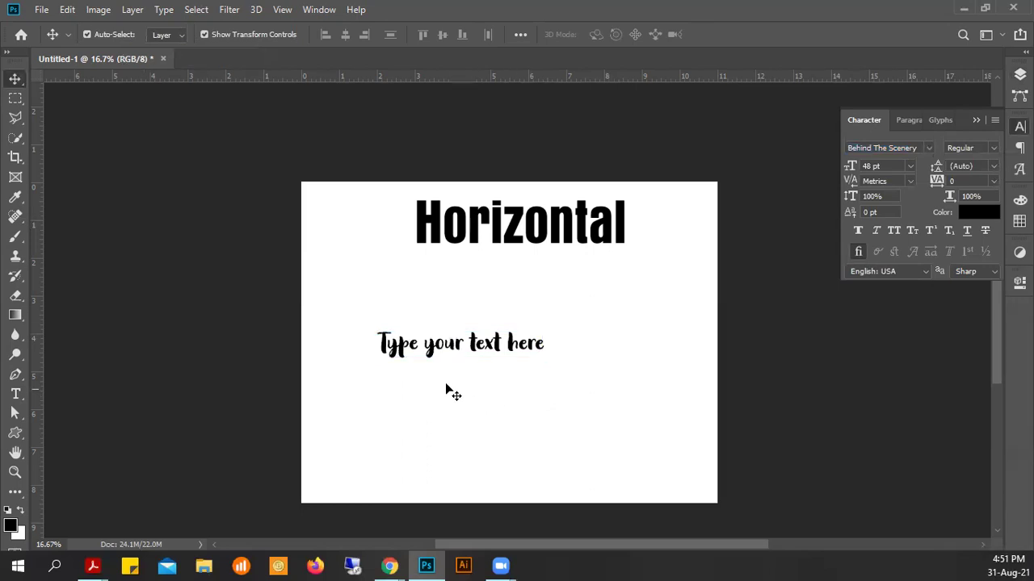
Look through the list of installed fonts for the "Type your text here" text, keeping its current font
click(459, 347)
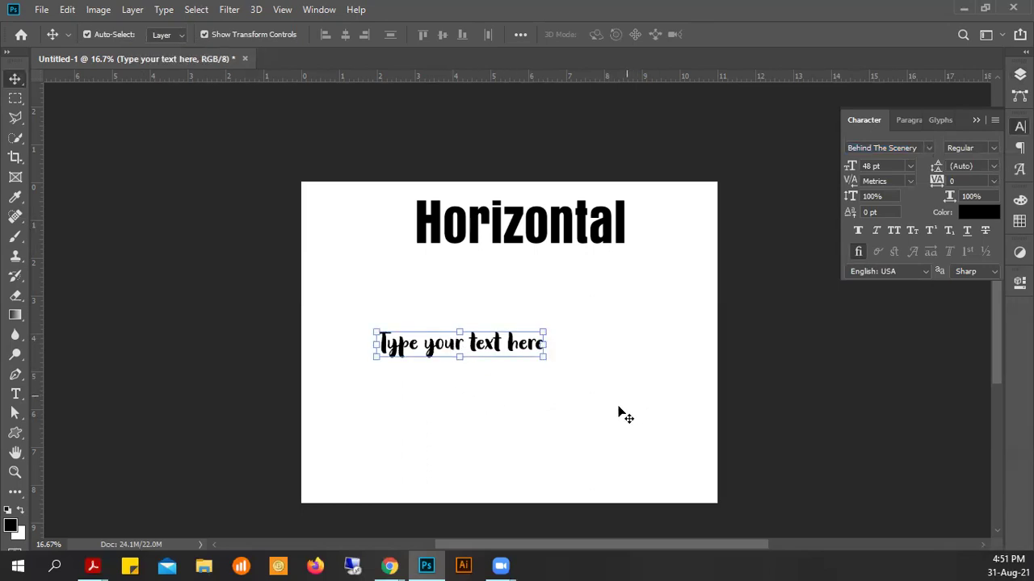
click(624, 332)
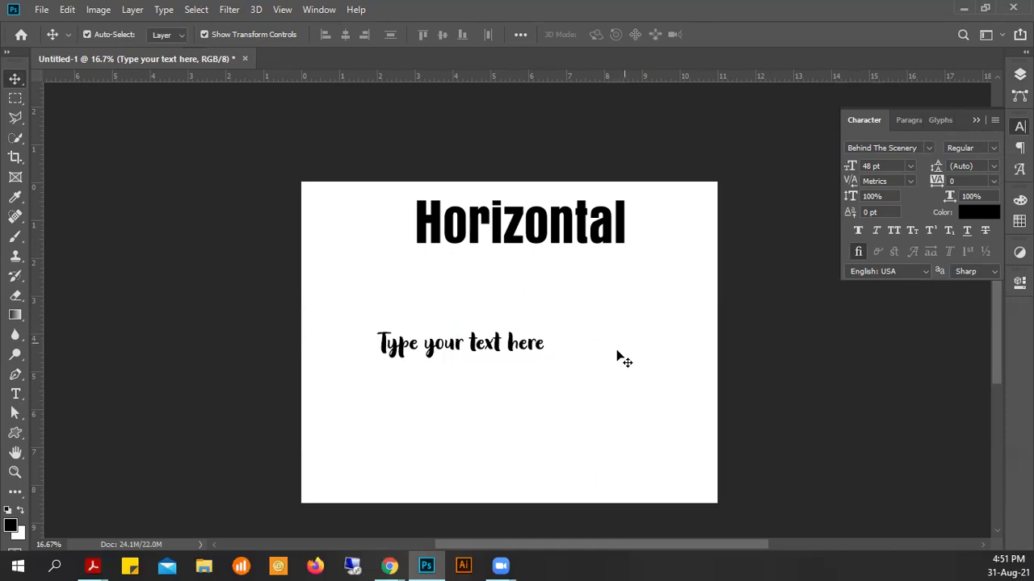
click(495, 343)
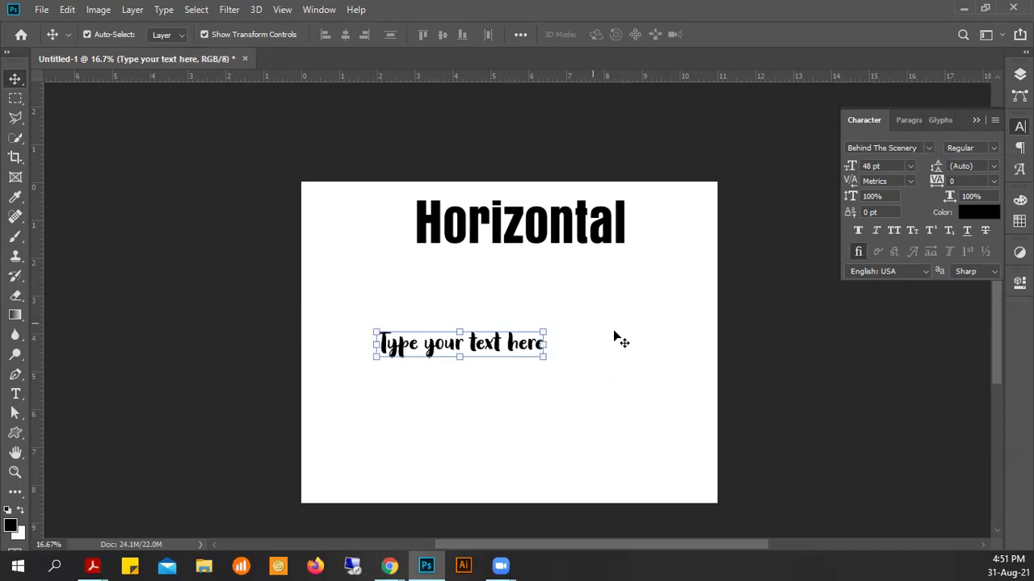
click(929, 151)
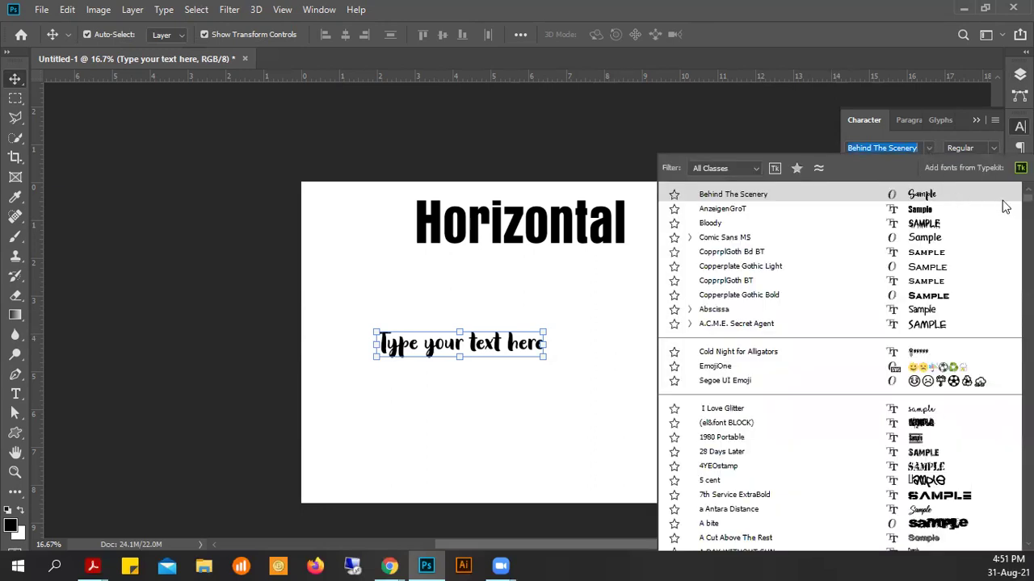
scroll(839, 363, down, 20)
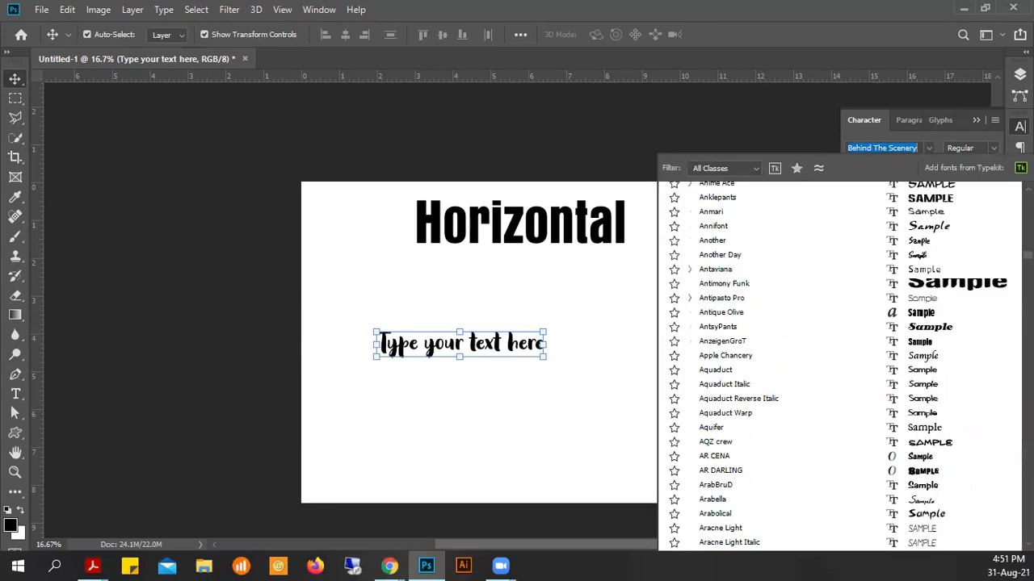
scroll(840, 363, down, 20)
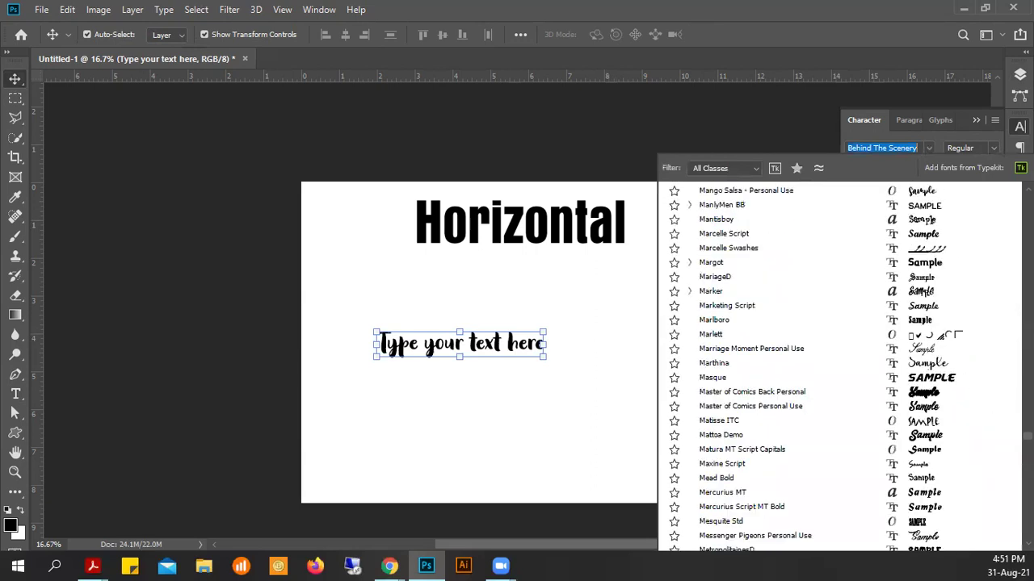
scroll(840, 364, down, 15)
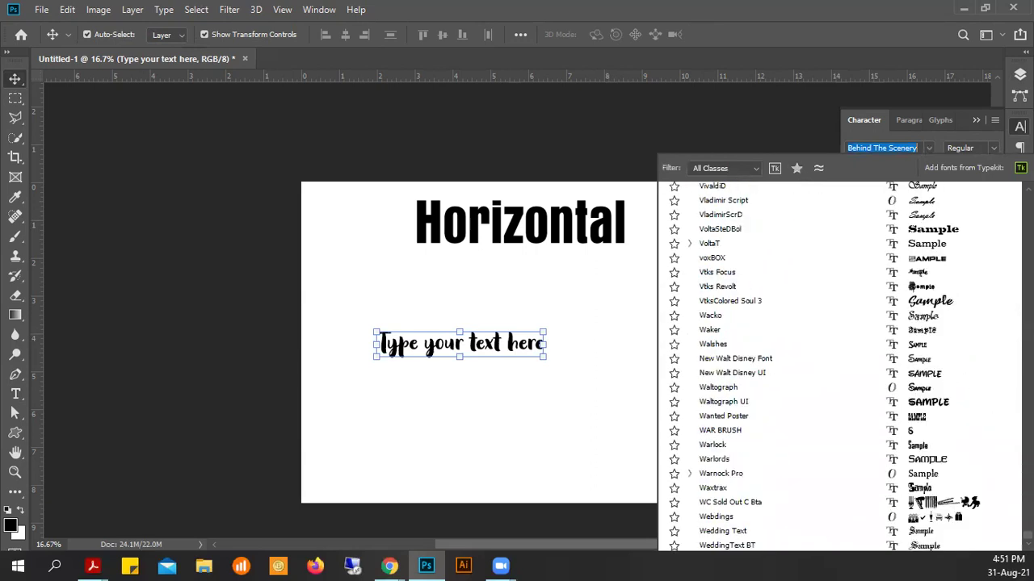
mouse_move(1027, 535)
mouse_down()
mouse_move(1027, 513)
mouse_move(1027, 536)
mouse_up()
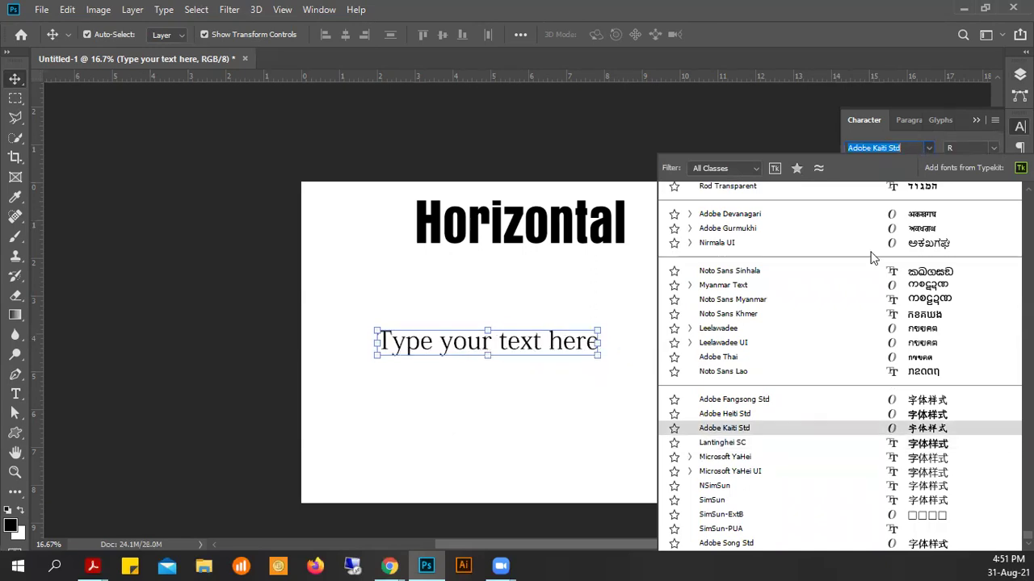
click(420, 519)
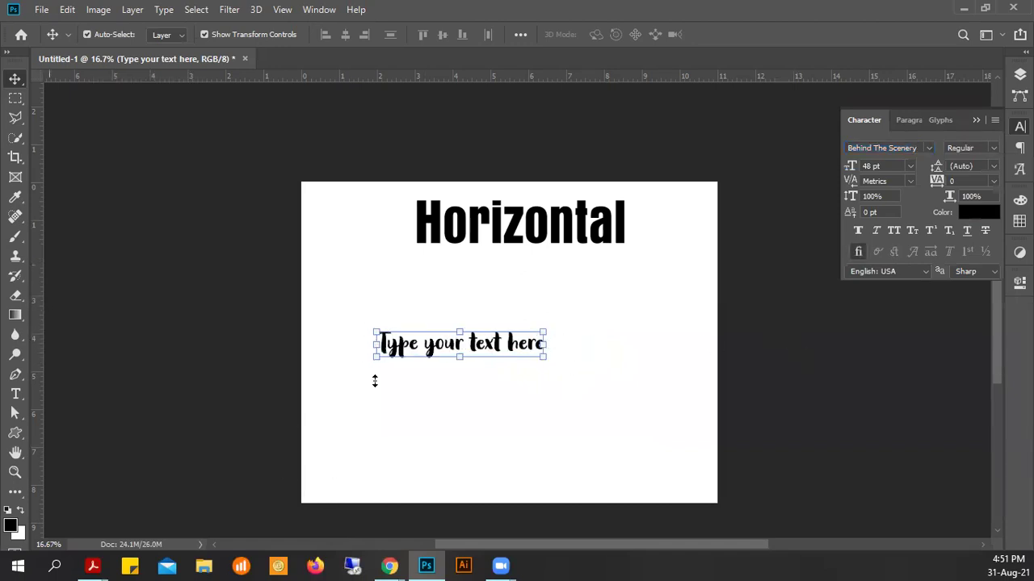
click(628, 353)
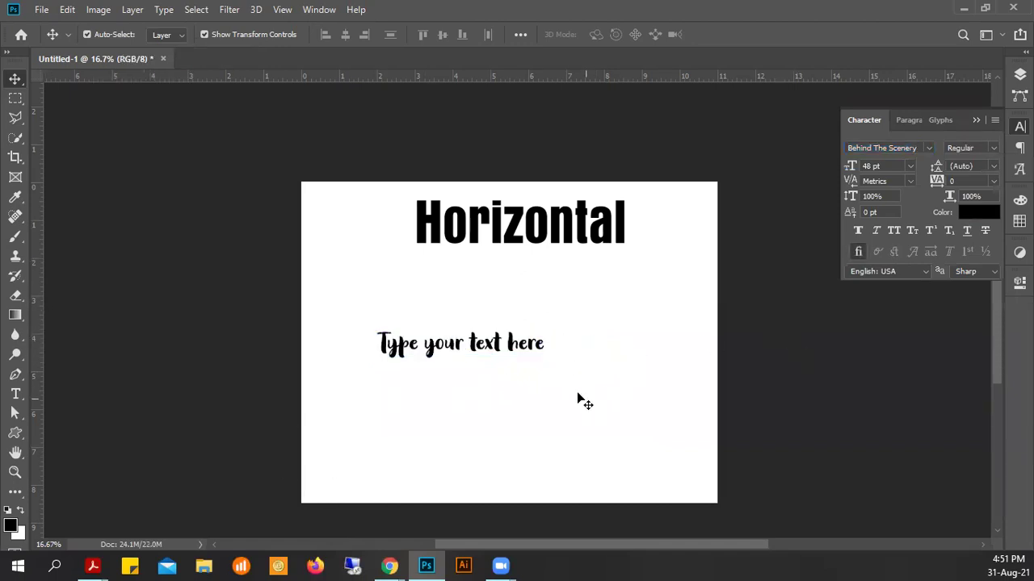
Move the "Type your text here" text up to sit roughly centered just below the Horizontal title
ctrl+click(540, 316)
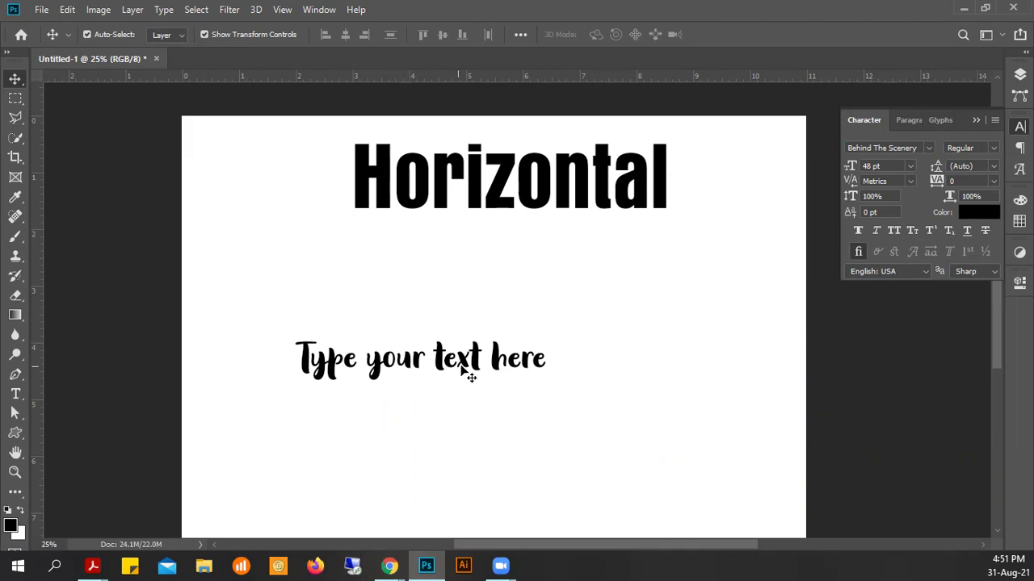
drag(487, 374, 550, 356)
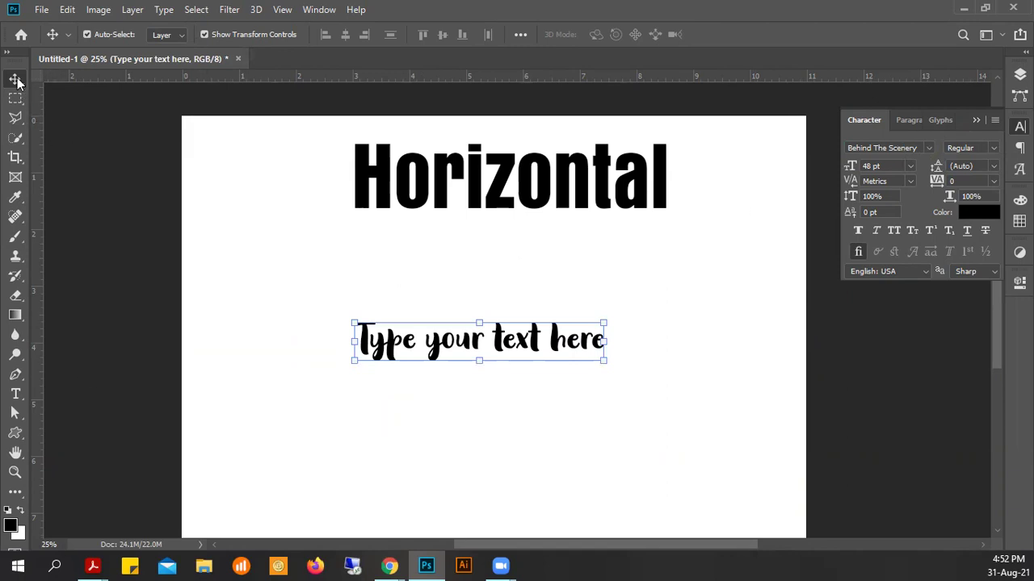
drag(544, 355, 559, 272)
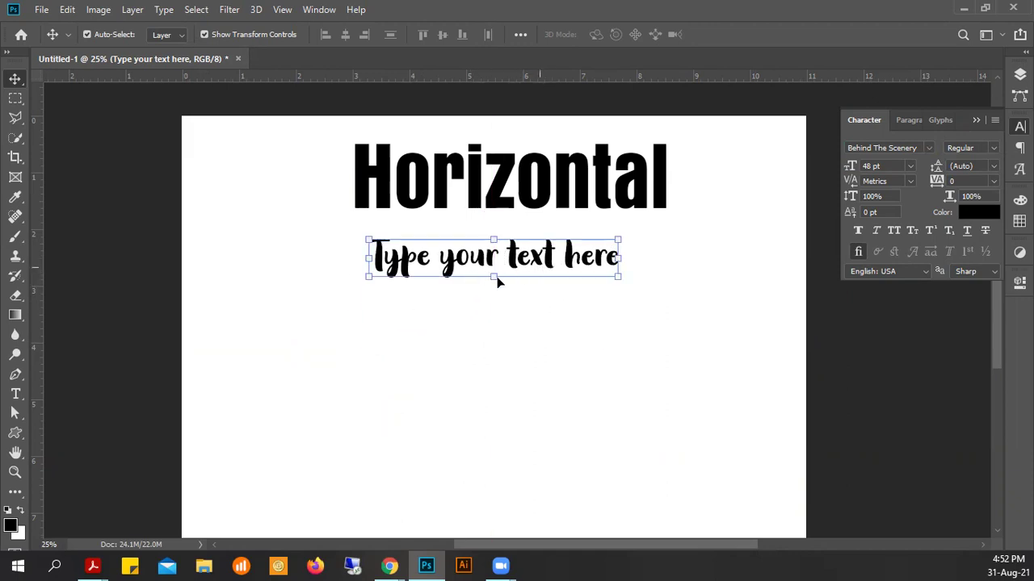
Add a text line reading "our text" below the "Type your text here" line and display the document's layers
click(15, 394)
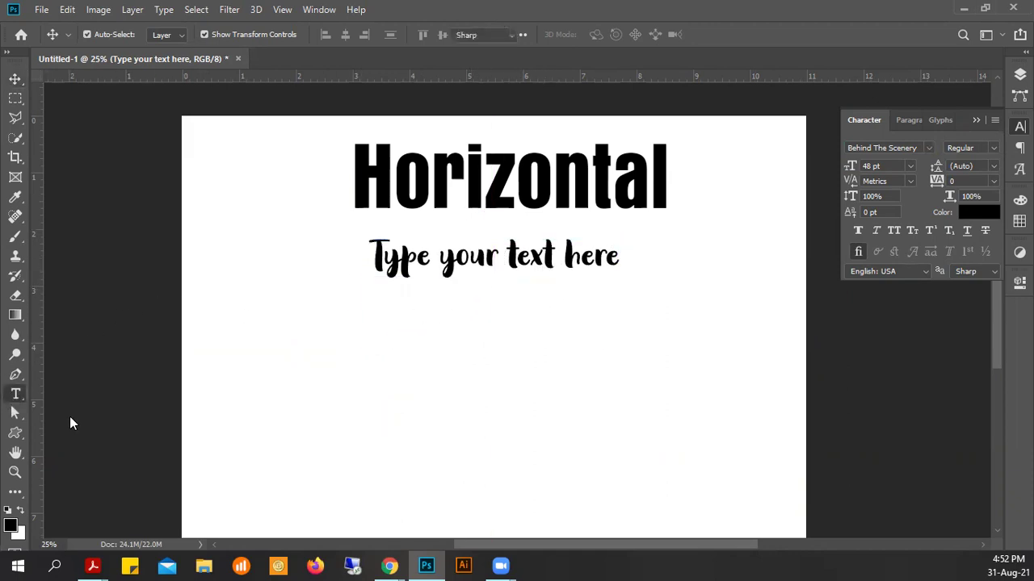
click(372, 338)
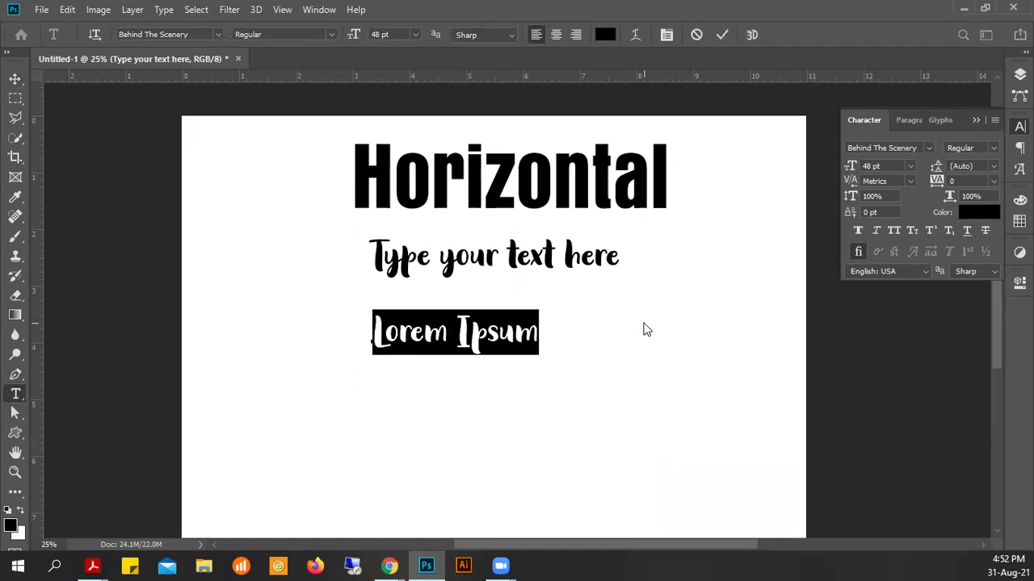
text(our text)
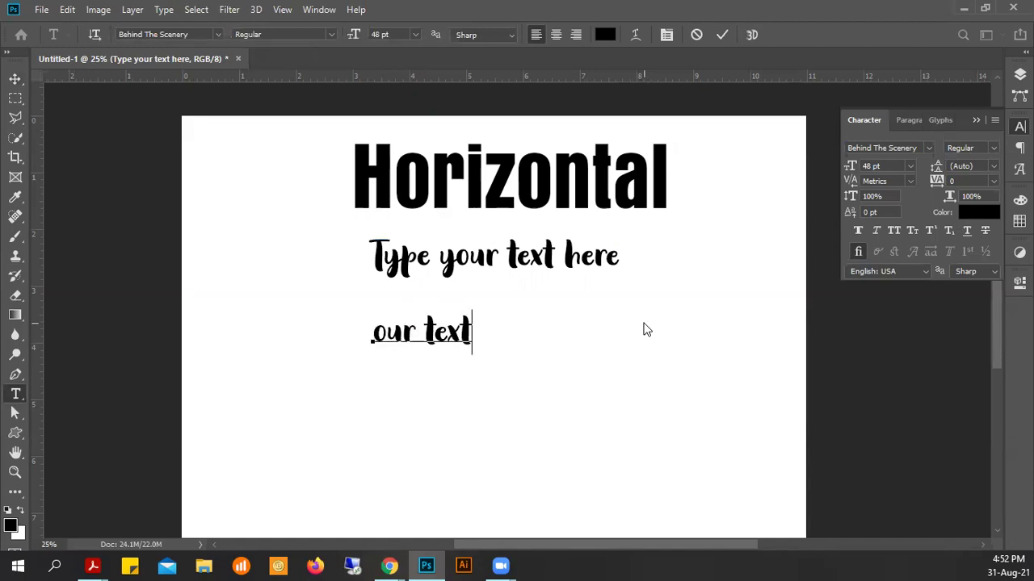
click(723, 35)
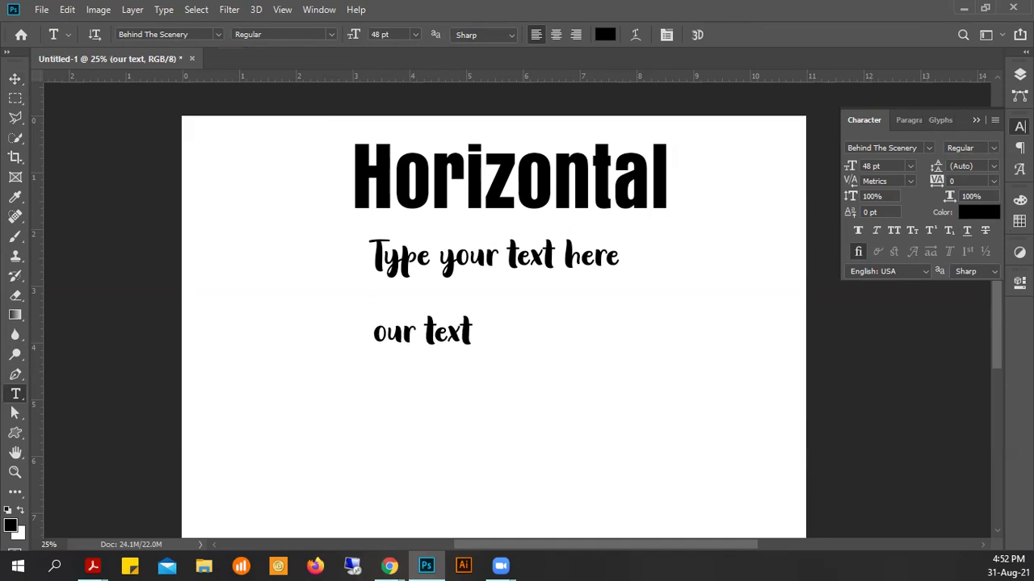
click(1020, 74)
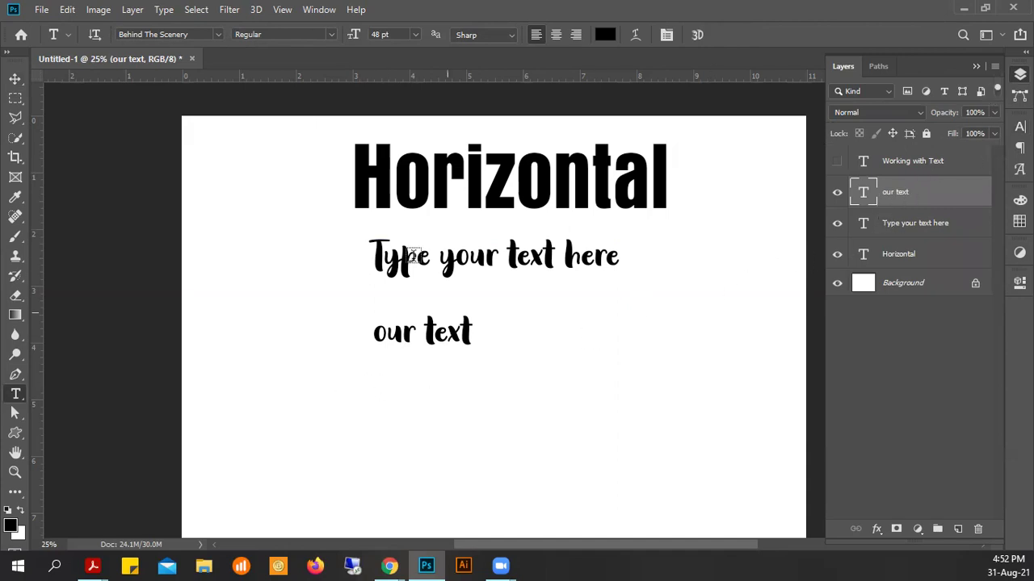
click(473, 330)
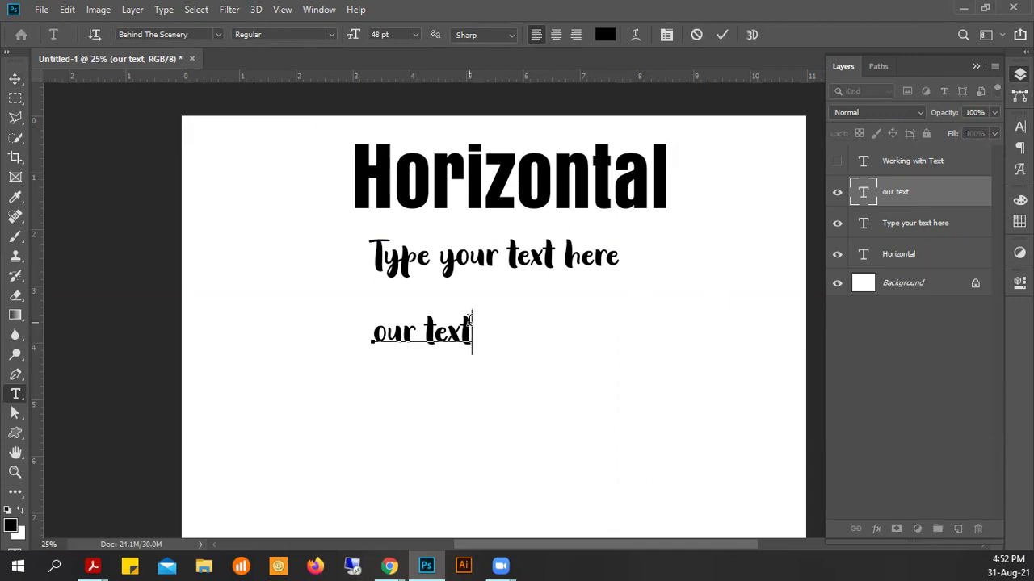
text(fdvjbsjkvbdjvbdv)
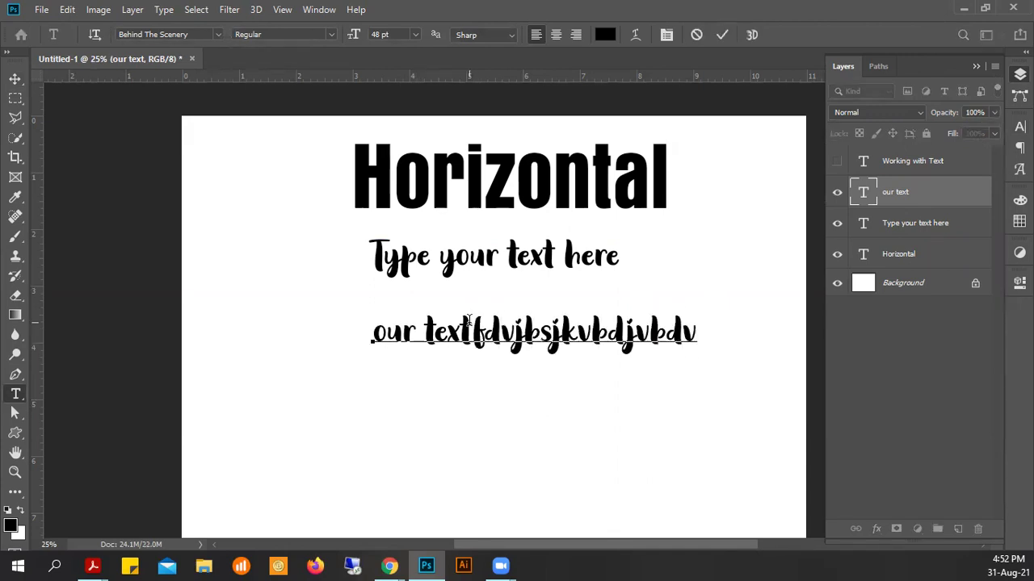
text(jbvdjbdv )
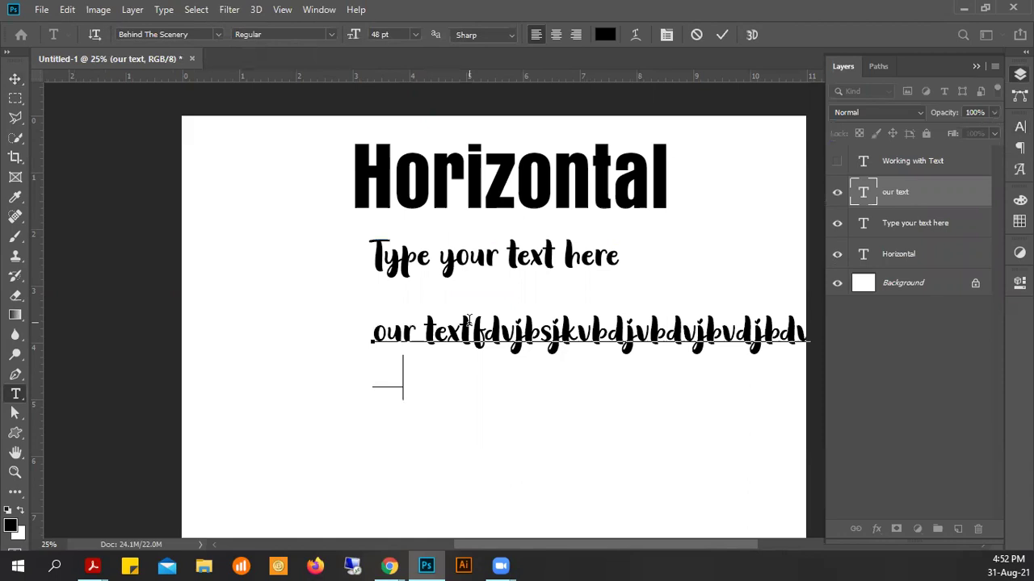
text(dfgiknfgnf)
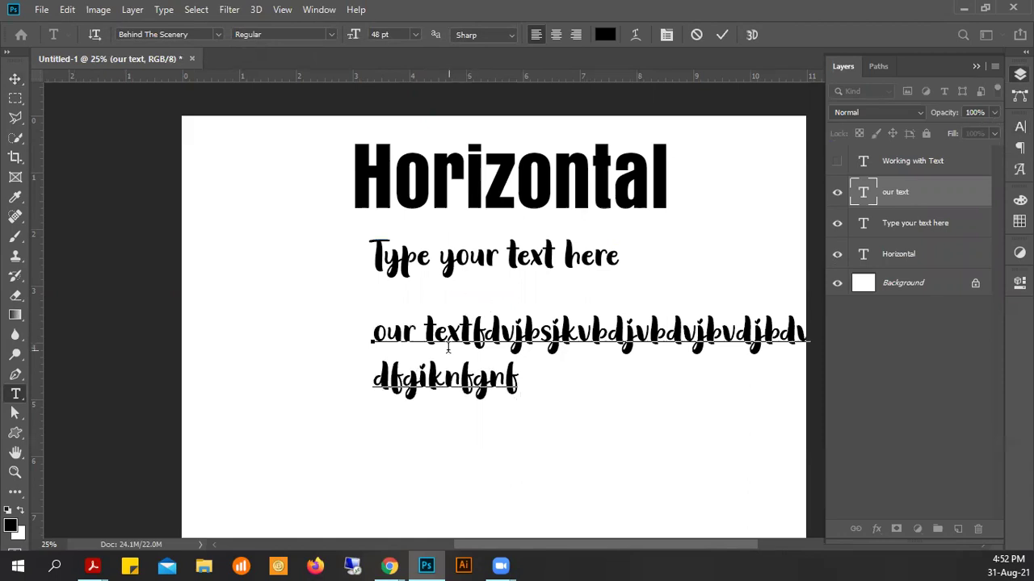
click(696, 35)
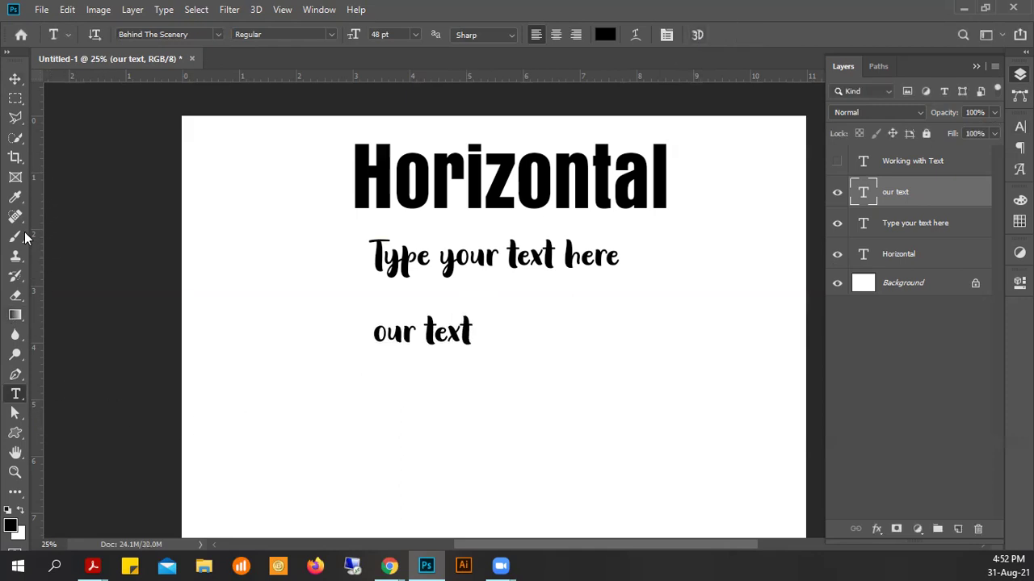
Draw a wide rectangle about 2754 px by 684 px across the lower part of the canvas
click(14, 436)
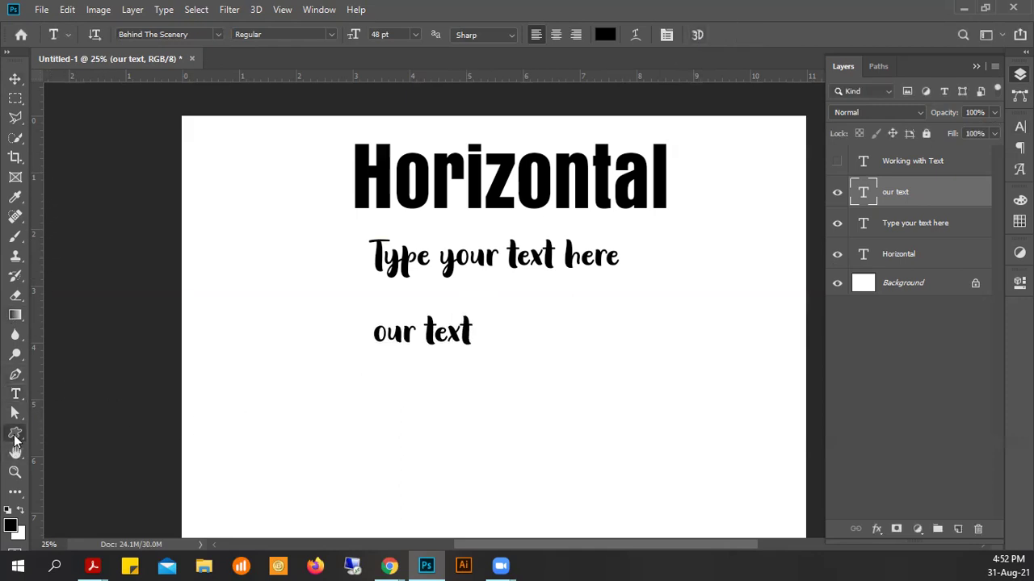
right_click(14, 439)
click(48, 440)
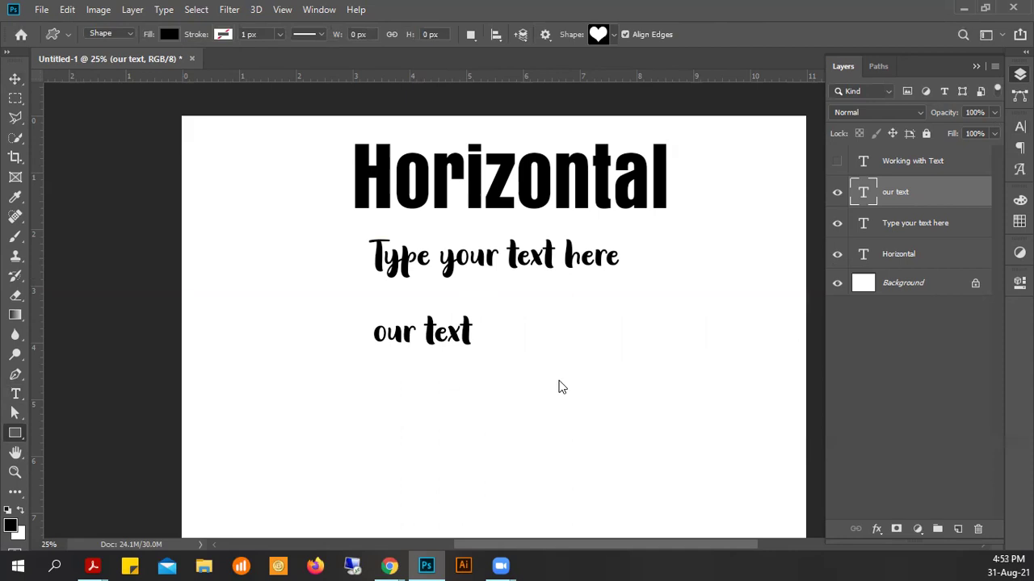
alt+click(527, 377)
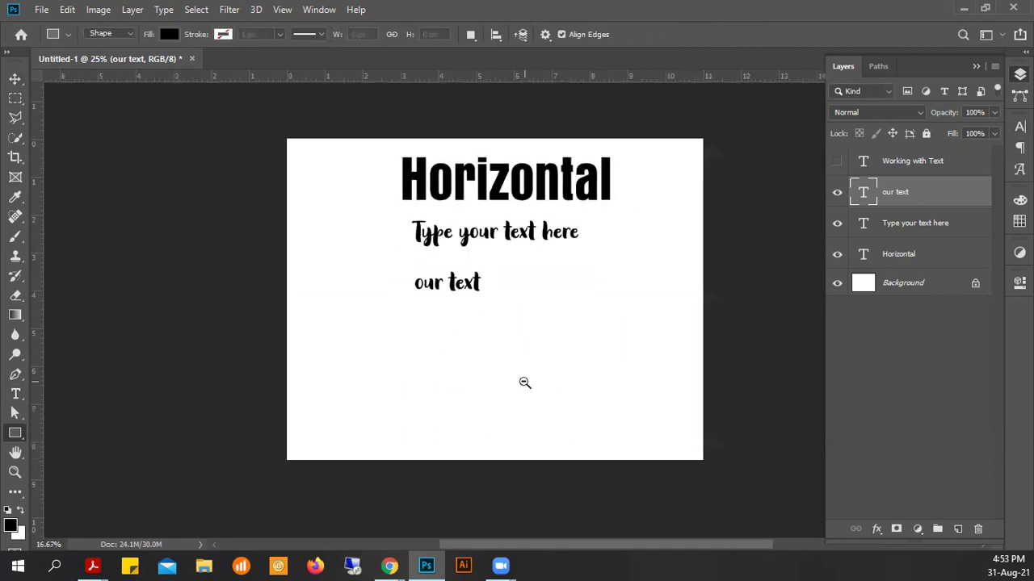
alt+click(523, 380)
ctrl+click(496, 320)
drag(362, 364, 709, 449)
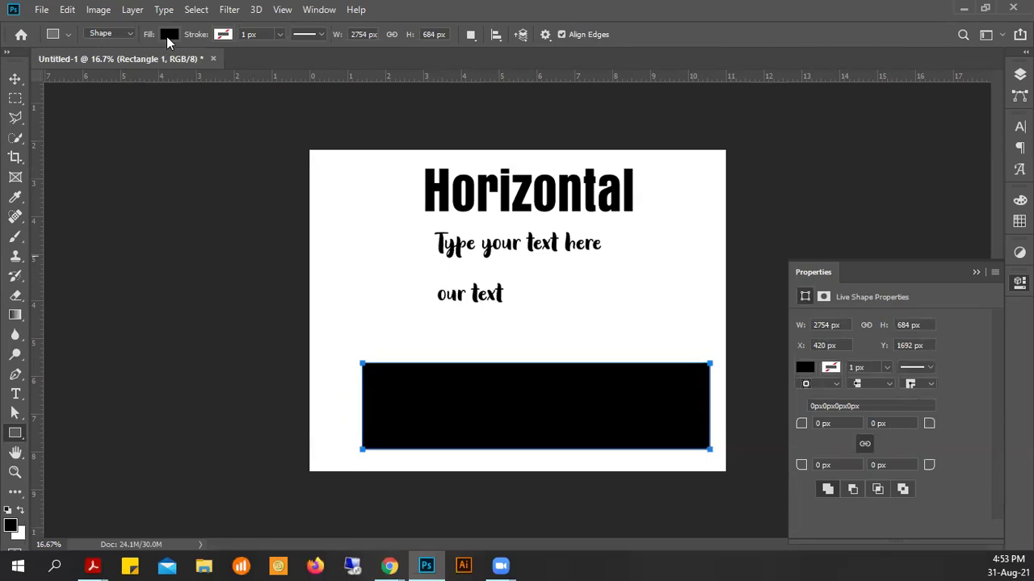
Fill the rectangle with the recently used medium green and center it horizontally on the canvas
click(169, 34)
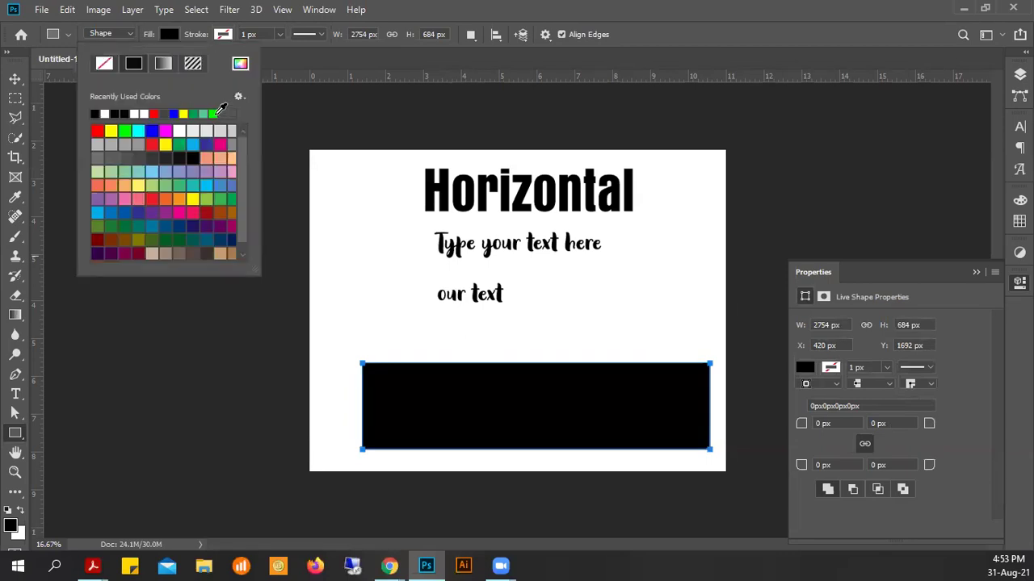
click(209, 110)
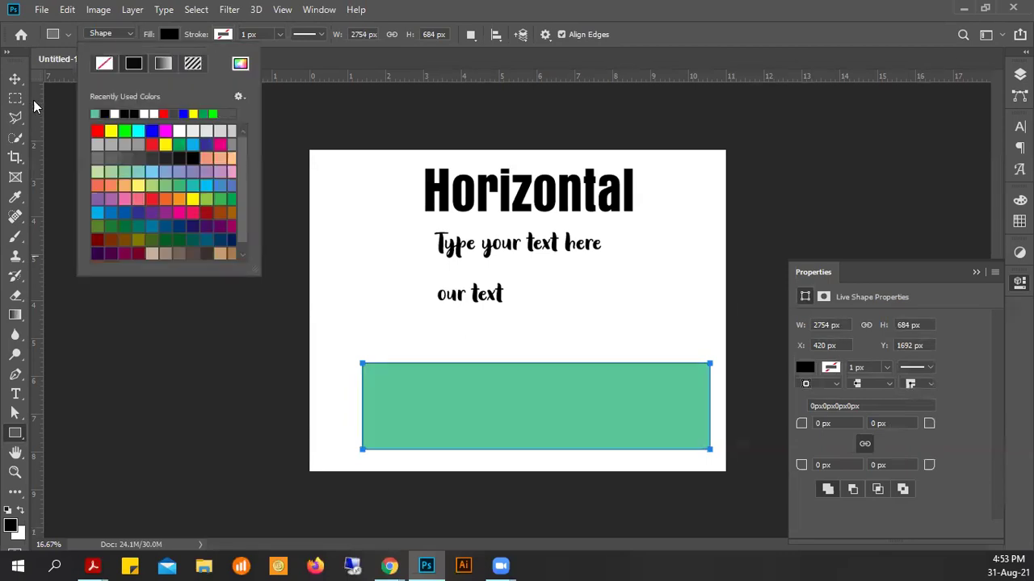
click(15, 79)
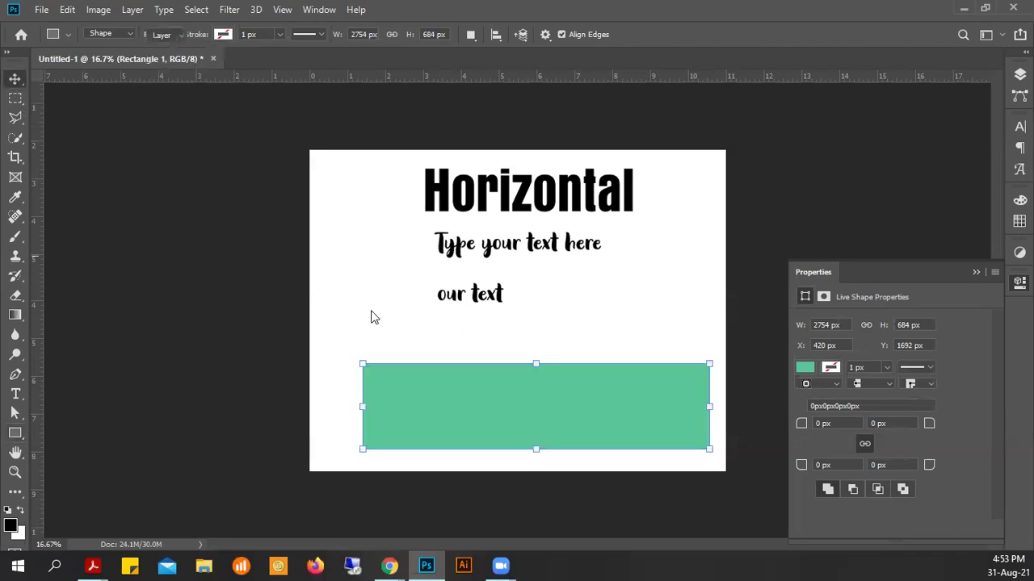
drag(612, 397, 597, 399)
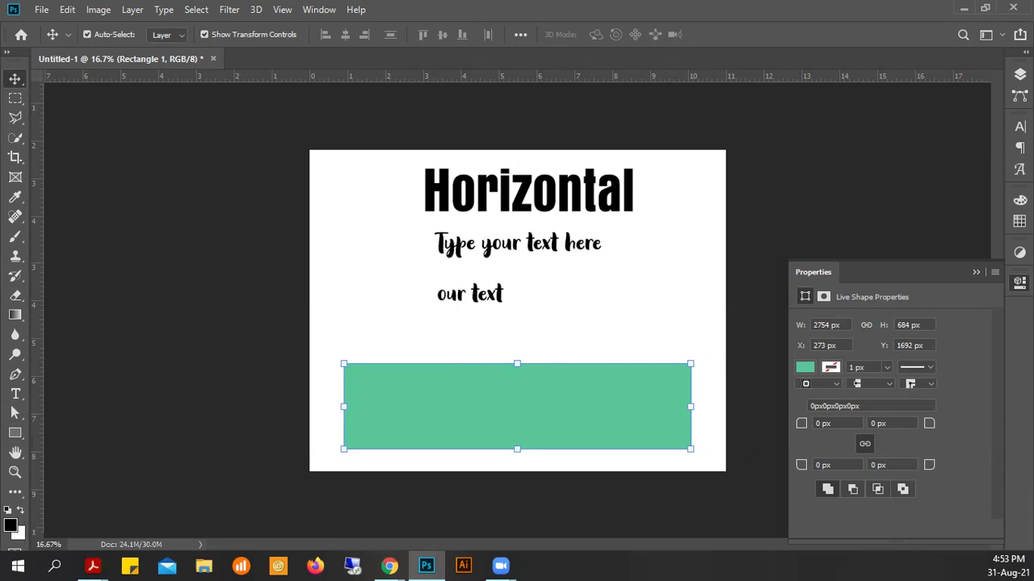
click(500, 566)
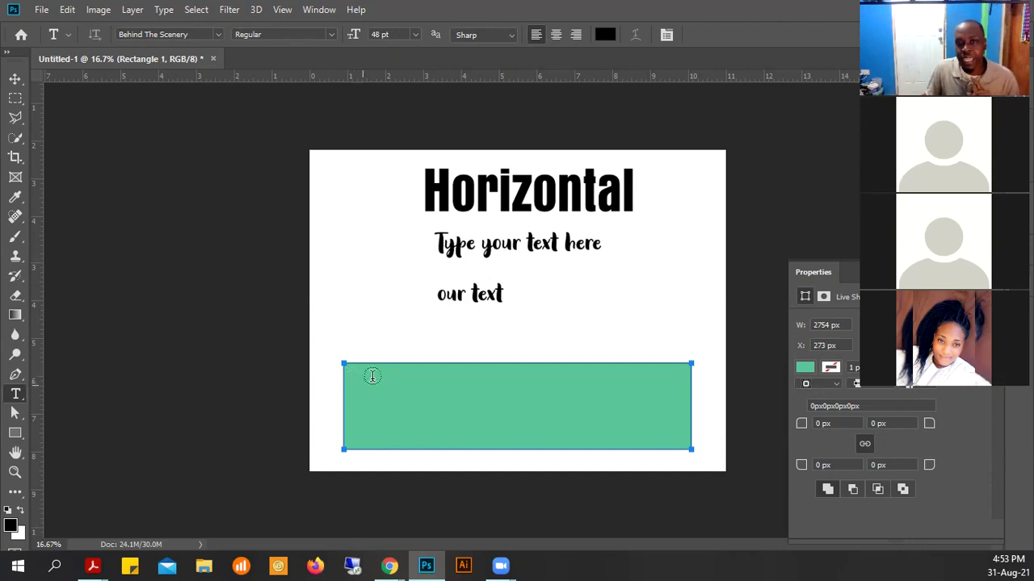
Create a paragraph text box about 9.02 in wide just above the green rectangle
drag(337, 295, 676, 349)
click(471, 324)
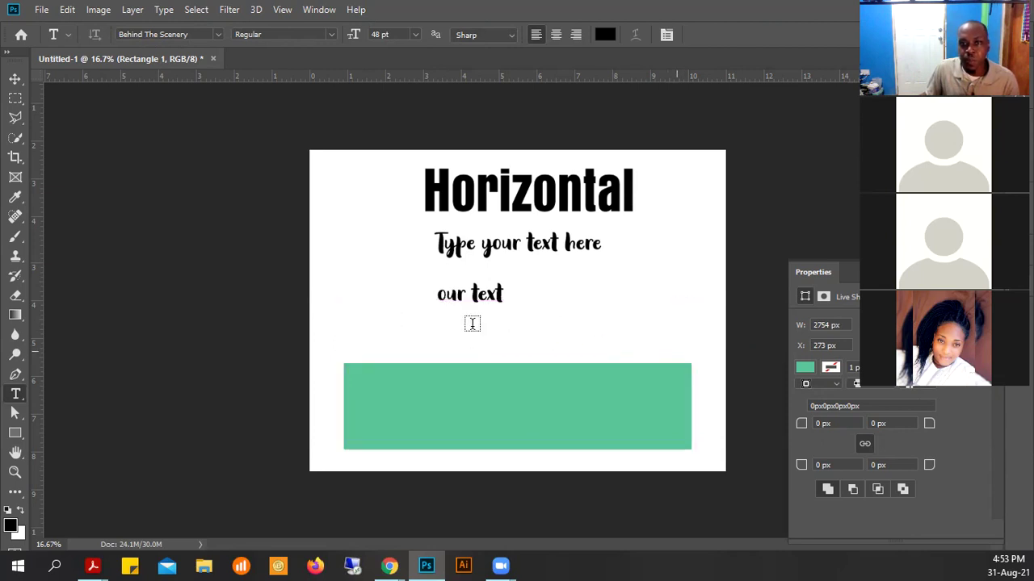
key(ctrl+a)
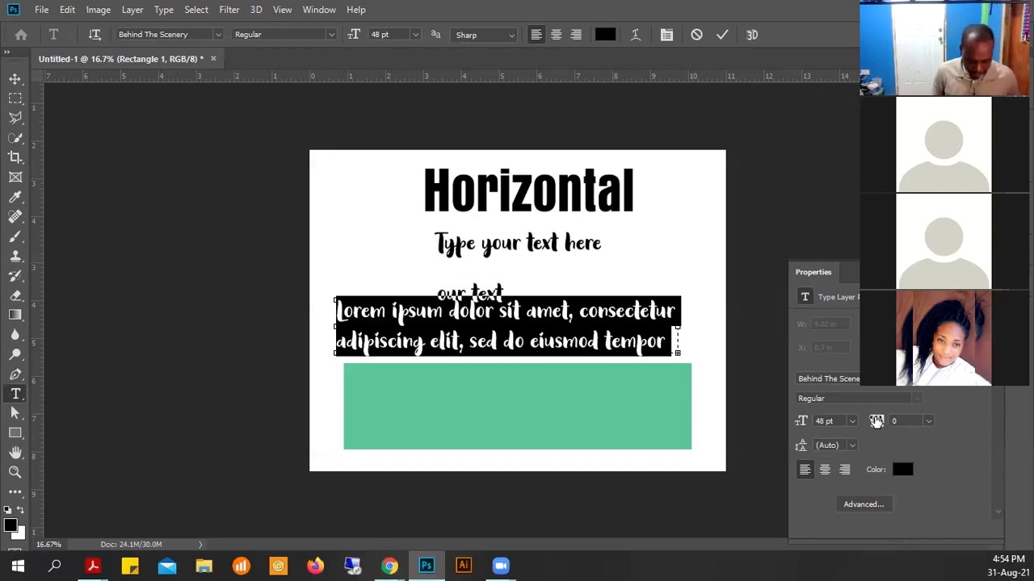
Replace the placeholder text in the paragraph box with two lines of random filler characters and commit it
click(374, 311)
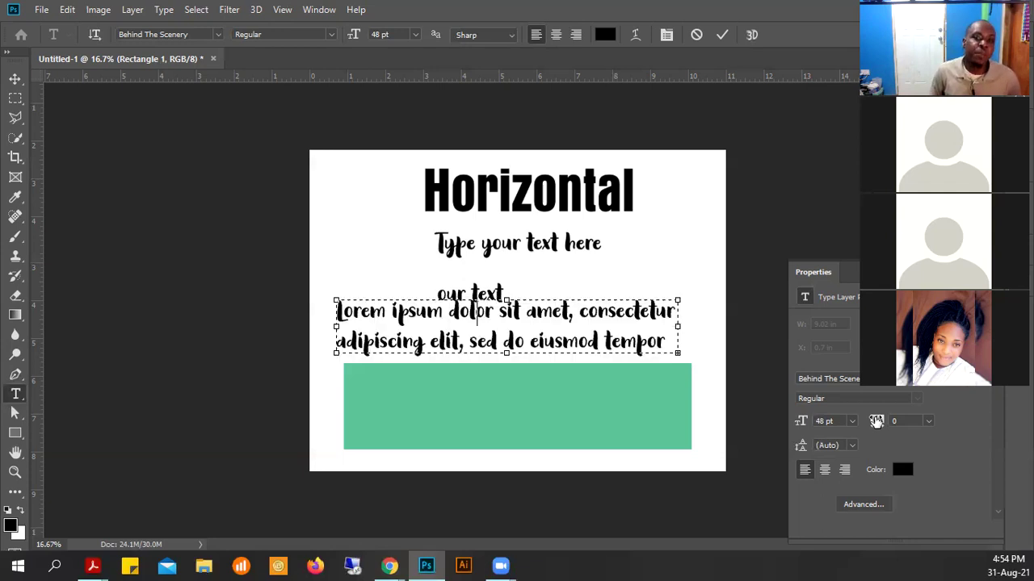
key(ctrl+a)
text(djksjdfgbdjfbjkdfbjbfafadfbdf   )
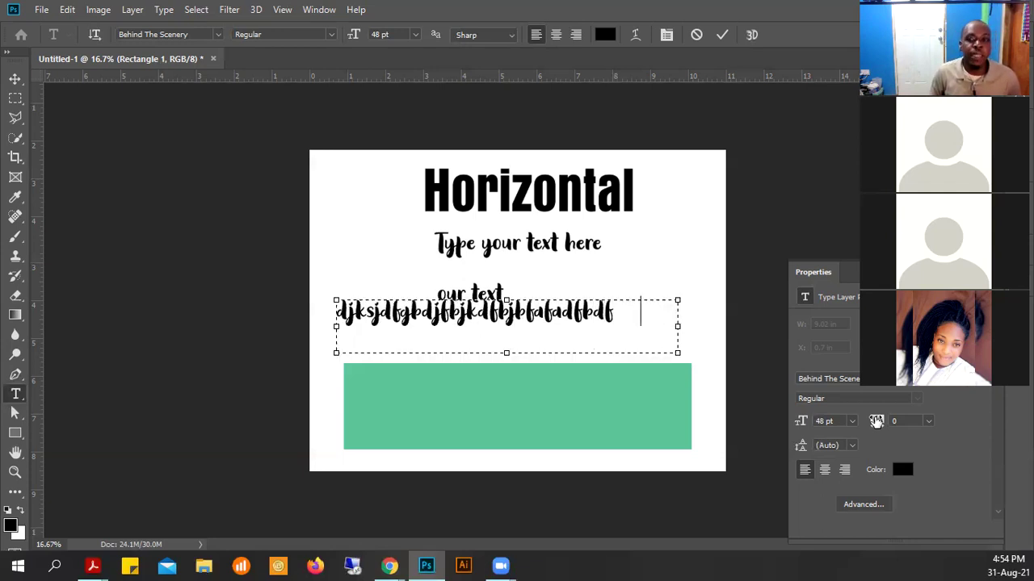
text(afabjfd)
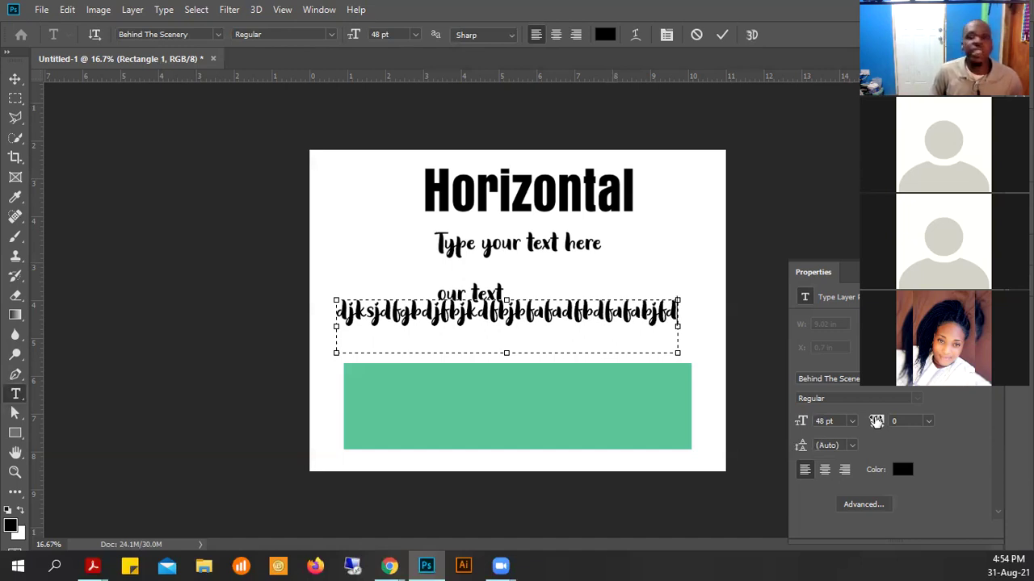
text(jhd)
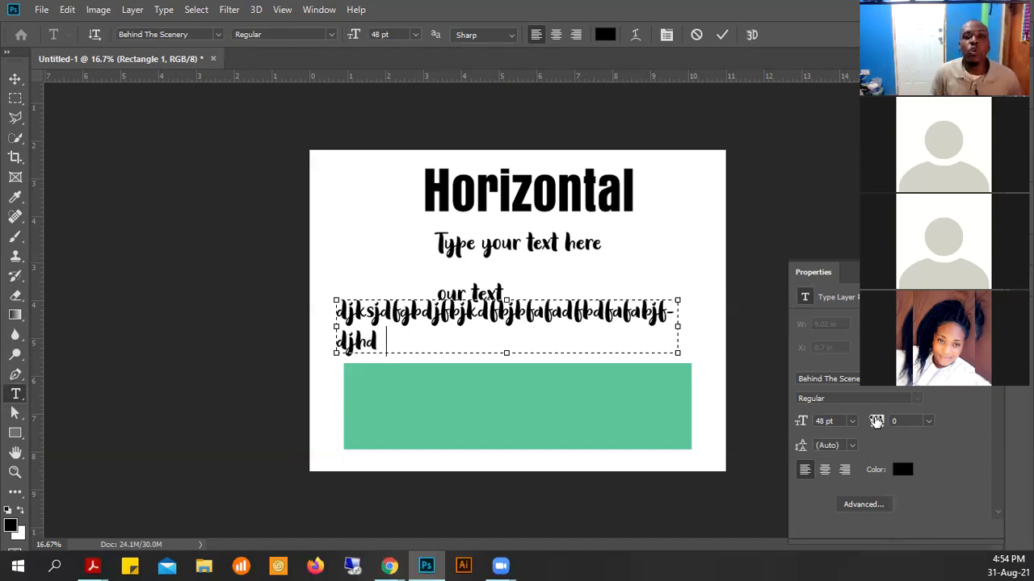
text(fdfdfdfdf)
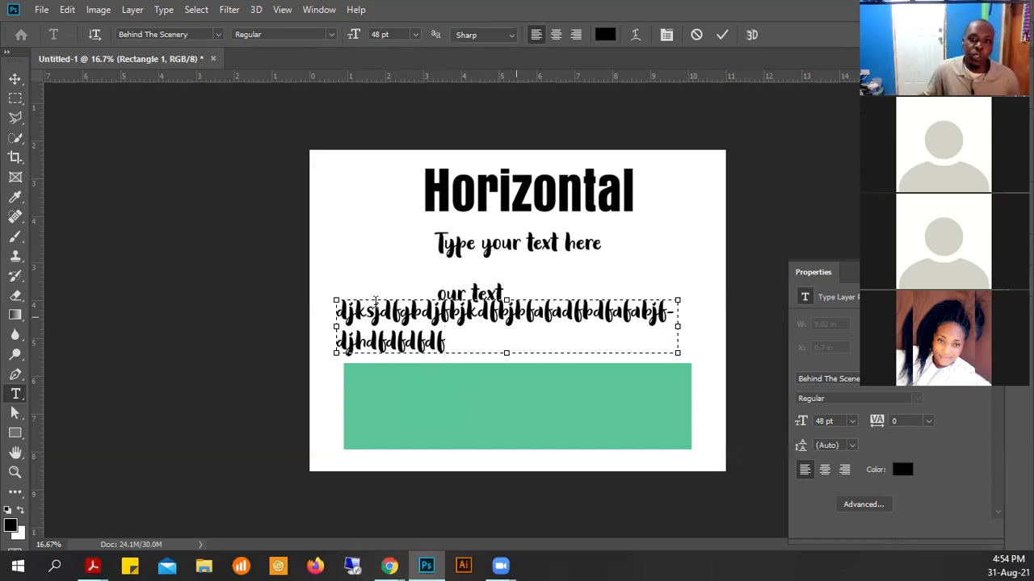
click(721, 34)
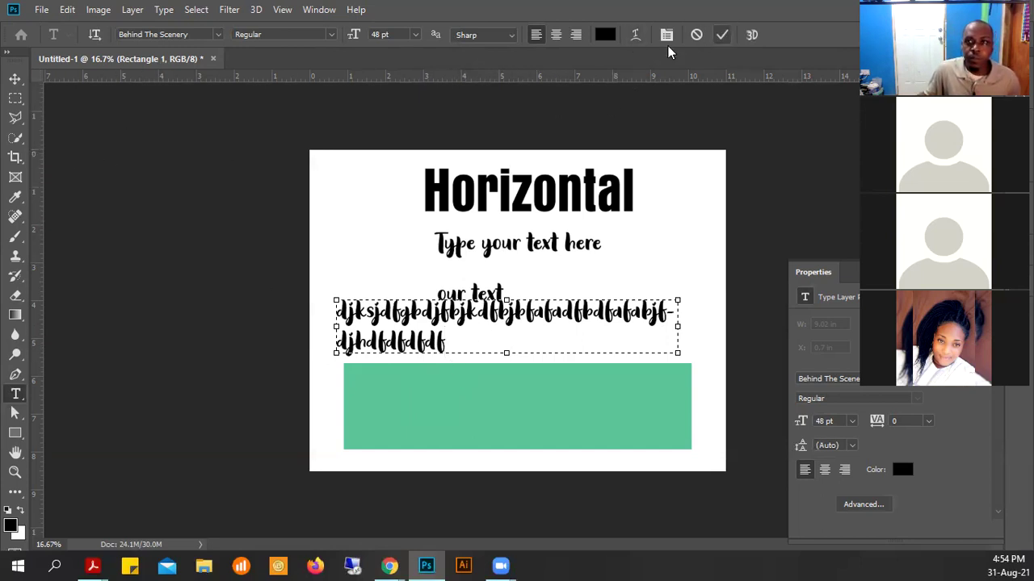
Move the filler paragraph onto the green rectangle and nudge it left to fit within the rectangle's sides
click(19, 82)
drag(541, 323, 549, 386)
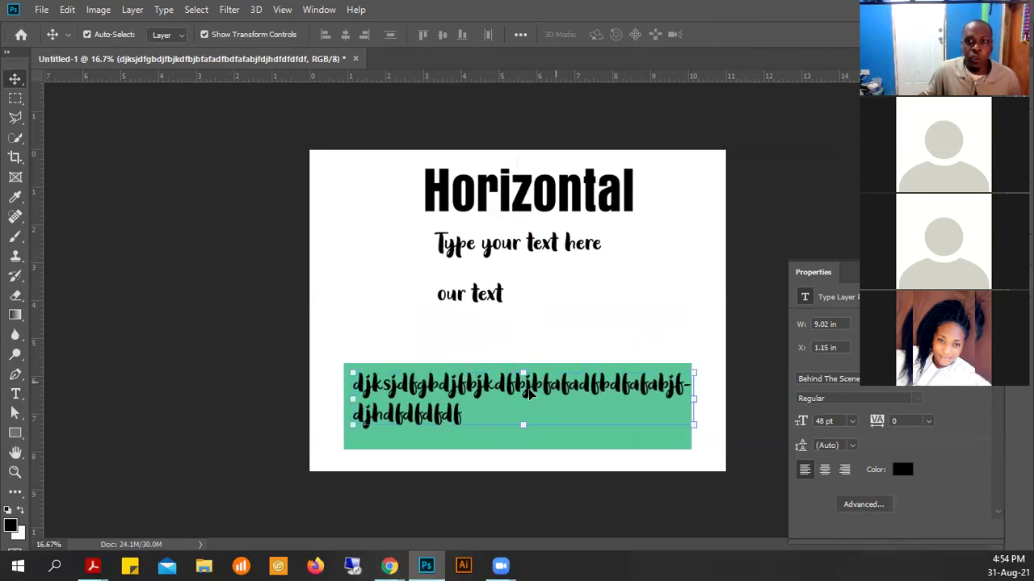
key(Left)
key(Left)
key(Left)
key(Left)
key(Left)
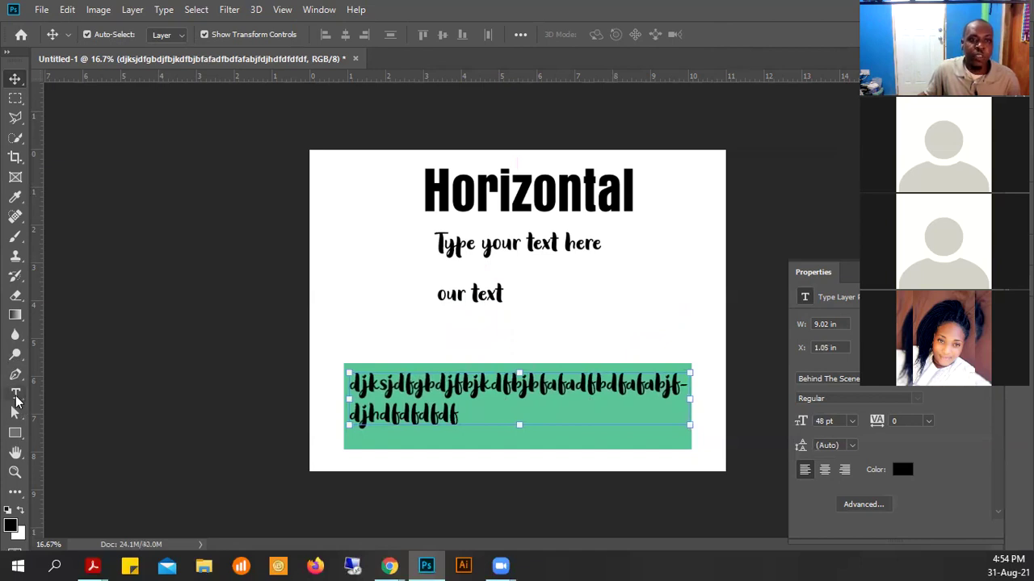
Set the whole filler paragraph on the green rectangle to 18 pt and continue it with more random filler characters
click(15, 394)
click(468, 411)
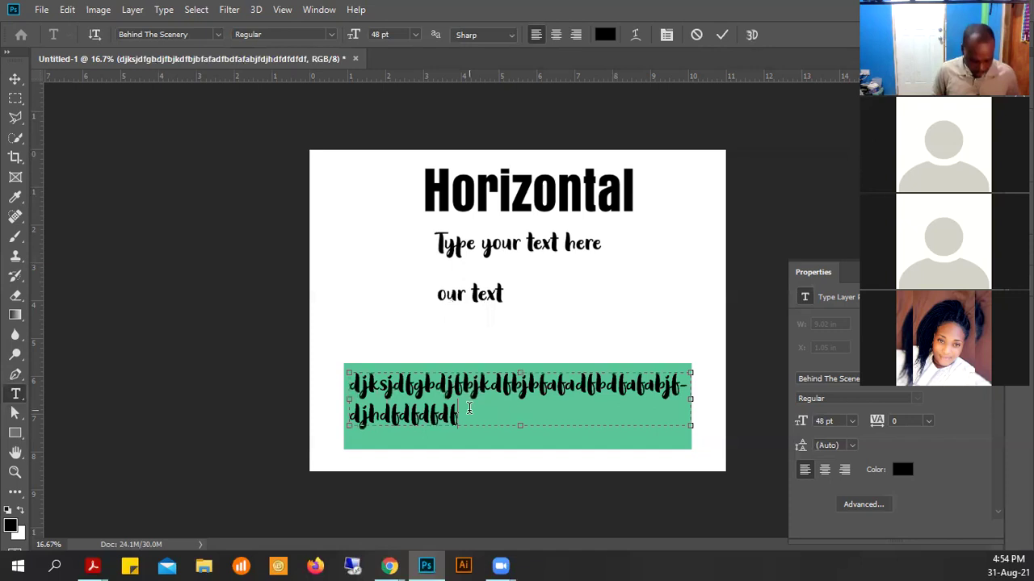
key(ctrl+a)
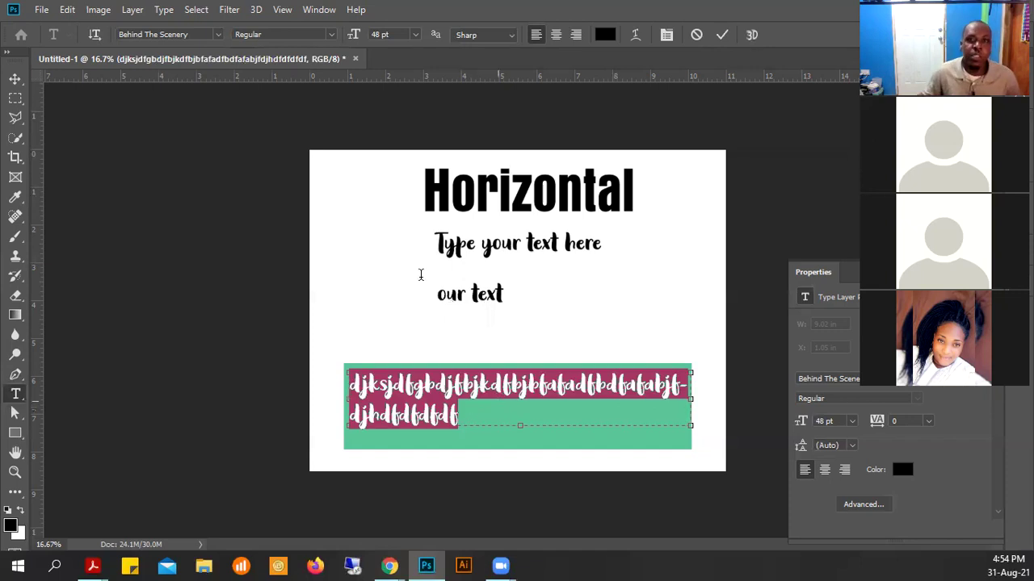
click(417, 34)
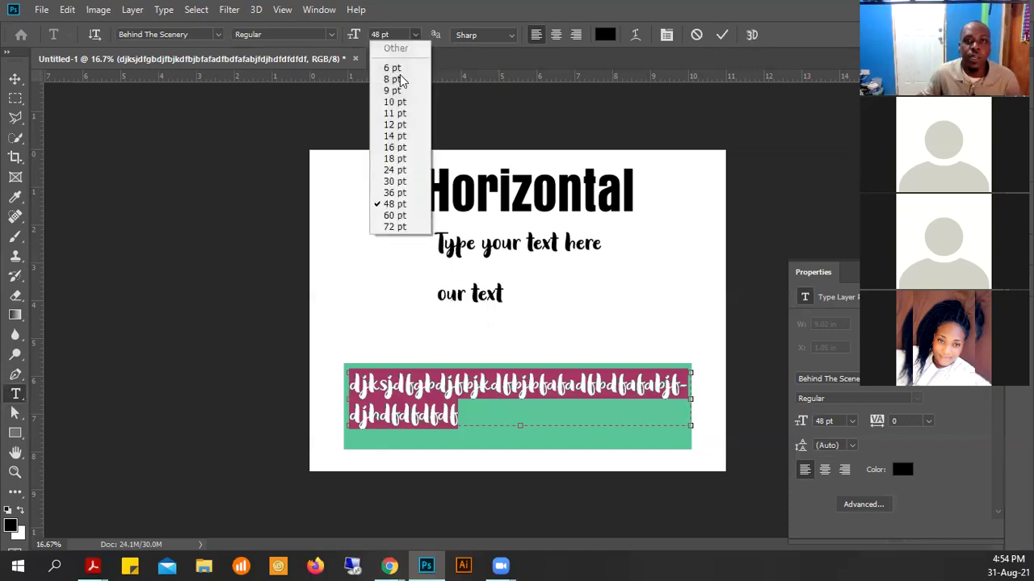
click(393, 159)
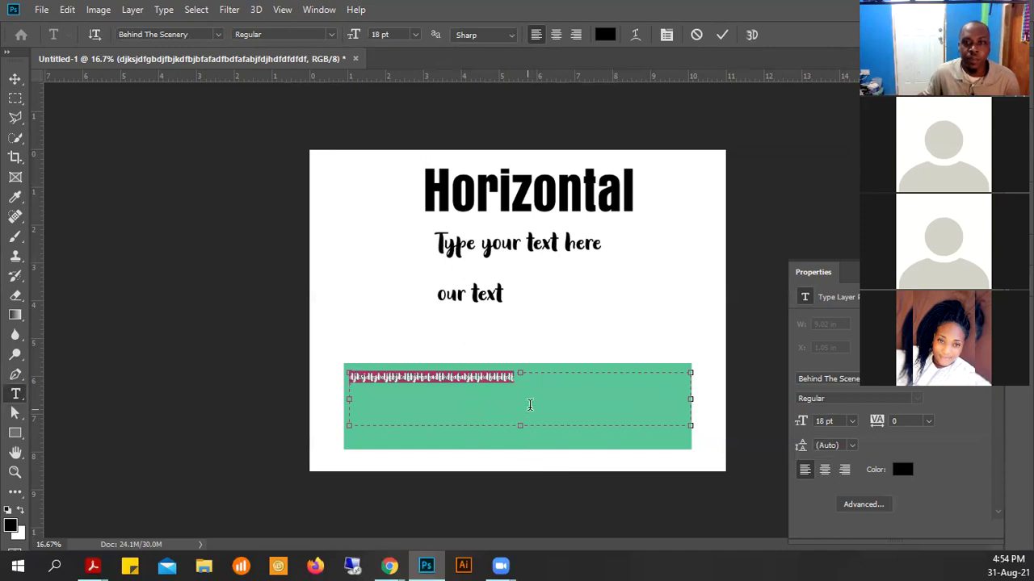
text(dfbvdsvscx)
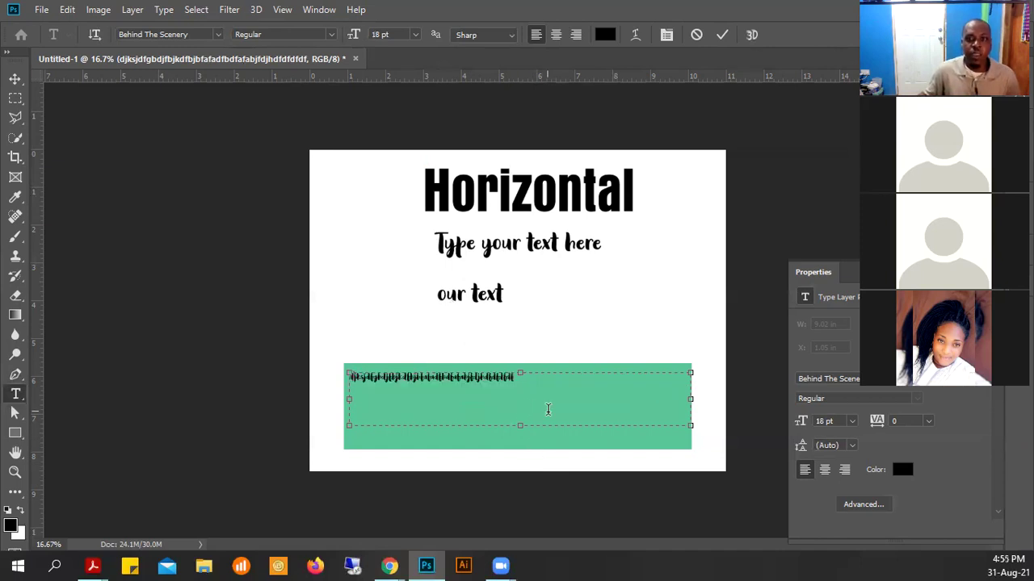
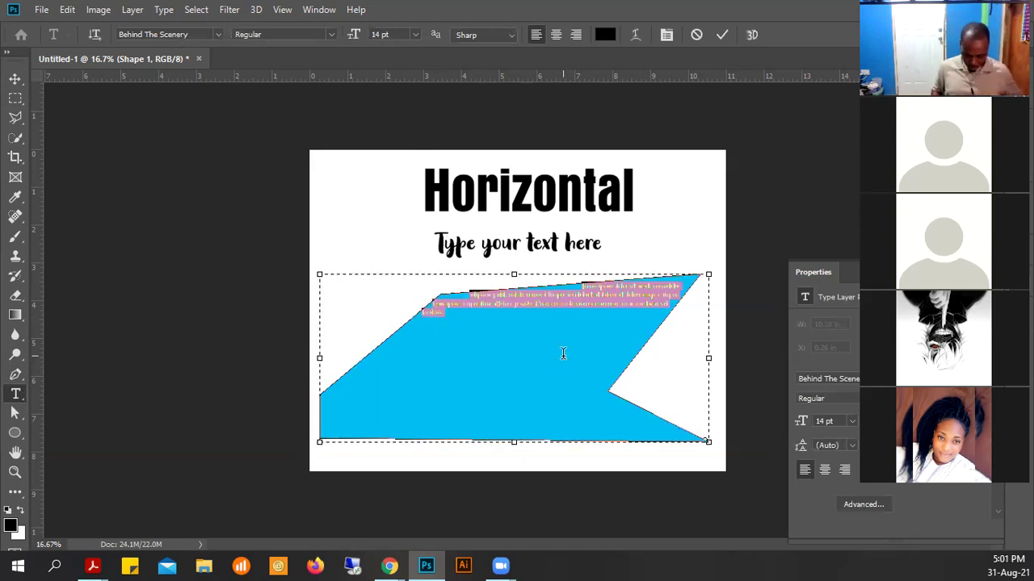
Fill the blue polygon with repeated pasted copies of the Lorem ipsum passage after the existing text, and commit it
click(562, 356)
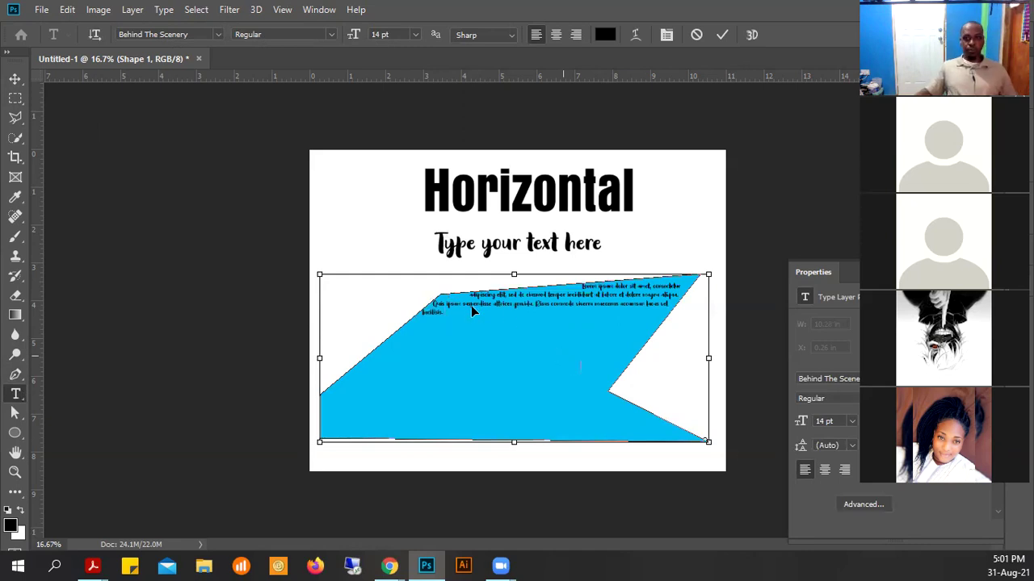
key(ctrl+v)
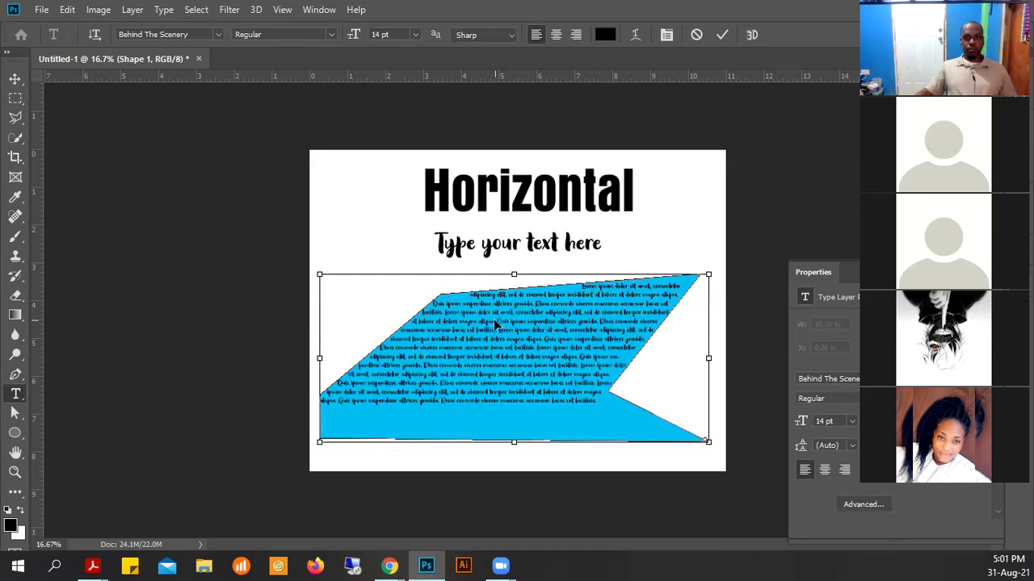
key(ctrl+v)
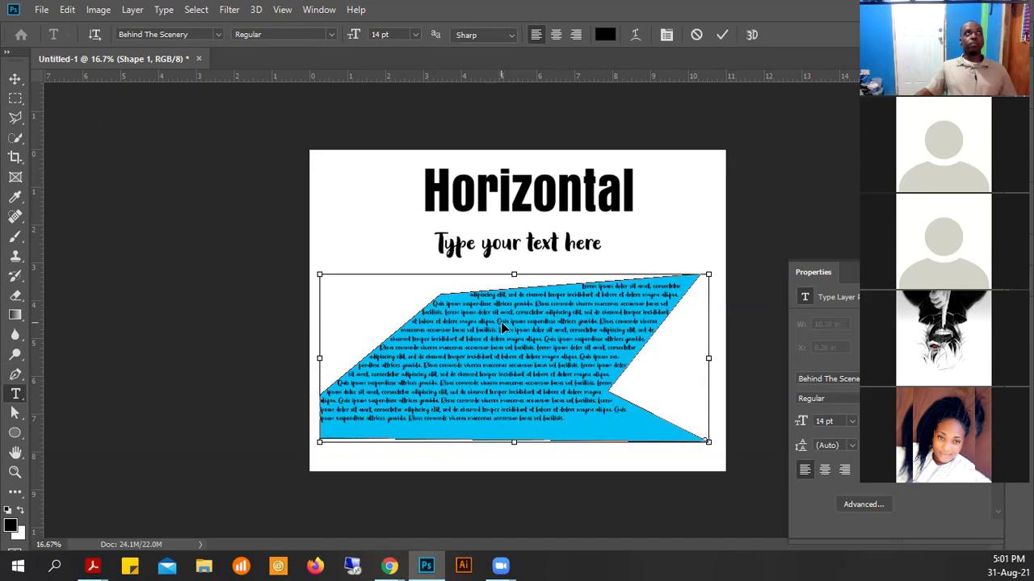
text(Lorem ipsum dolor sit amet, consectetur adipiscing elit, sed do eiusmod tempor incididunt ut labore et dolore magna aliqua. Quis ipsum suspendisse ultrices gravida. Risus commodo viverra maecenas accumsan lacus vel facilisis.)
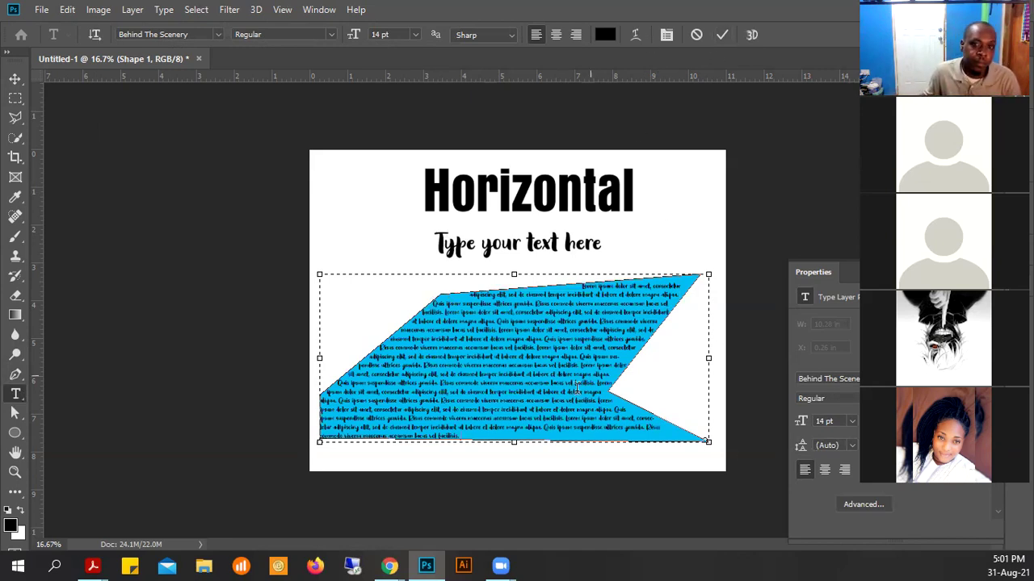
click(721, 36)
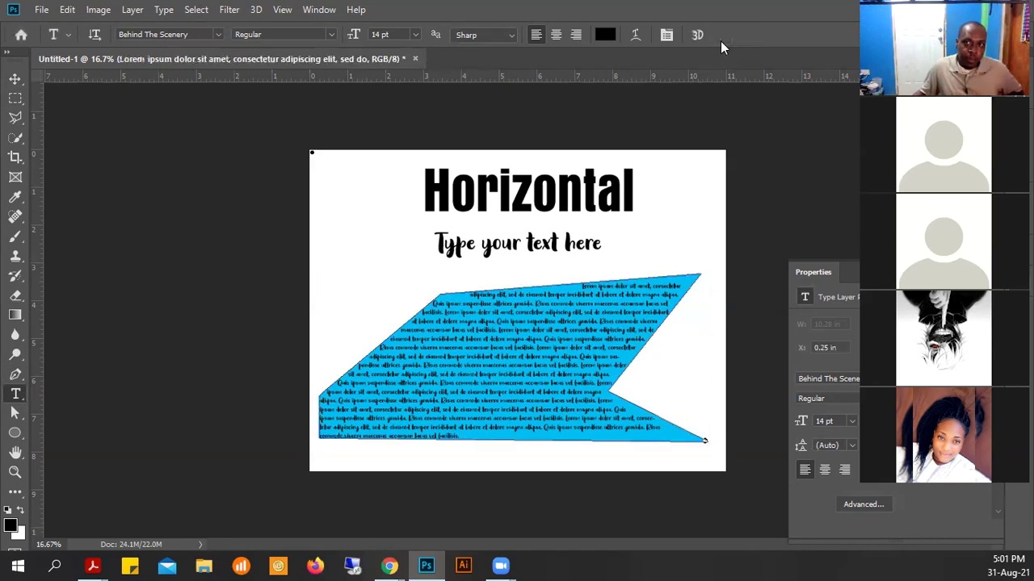
Delete the Lorem ipsum text layer and the blue polygon beneath it
scroll(482, 343, up, 1)
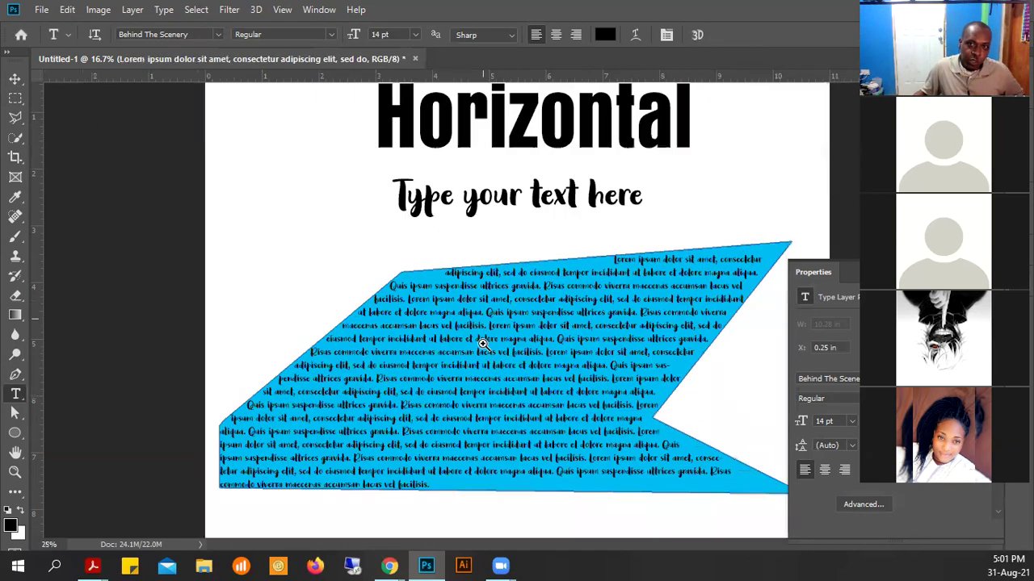
scroll(482, 343, up, 1)
key(Tab)
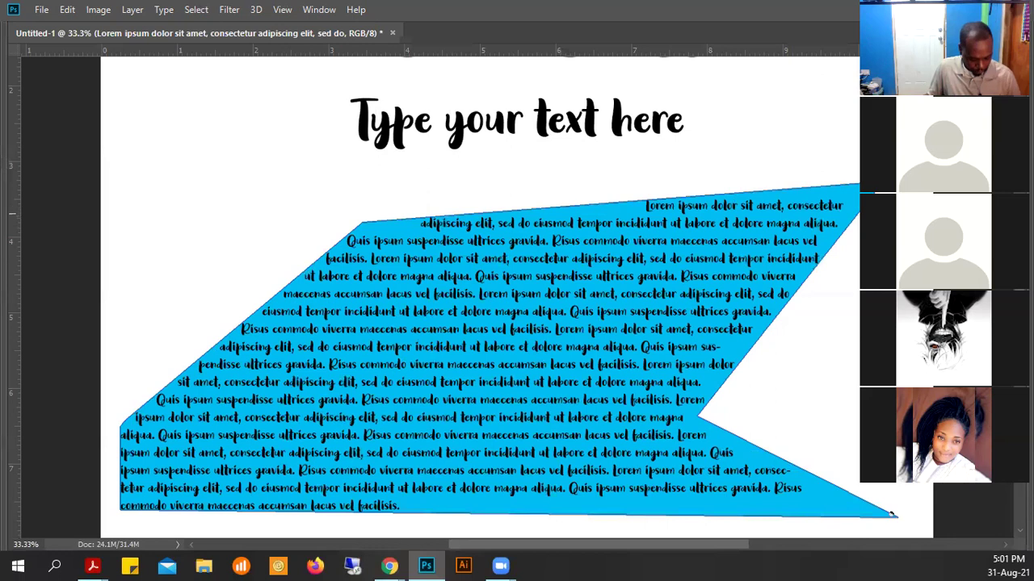
key(Tab)
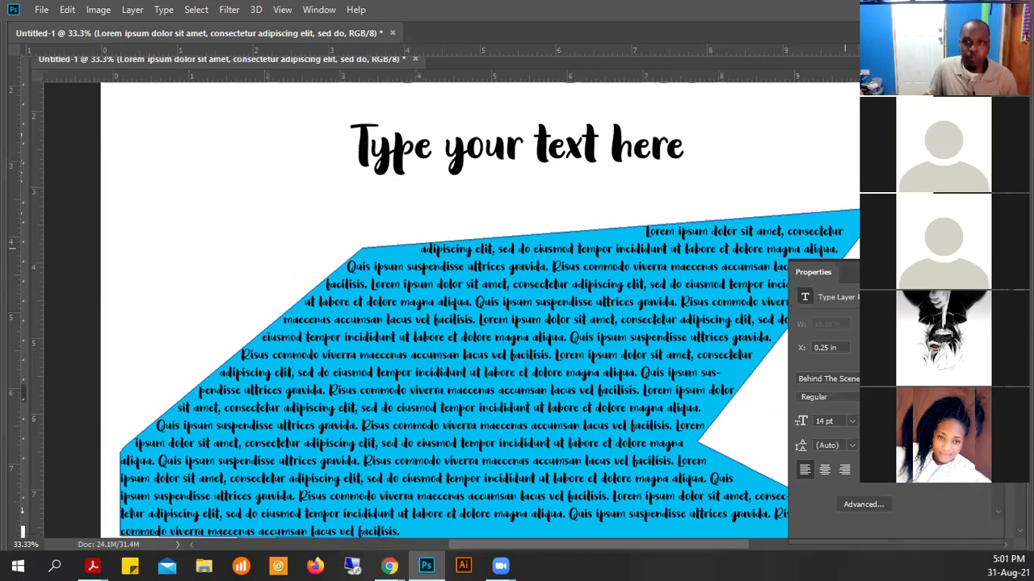
key(ctrl+Return)
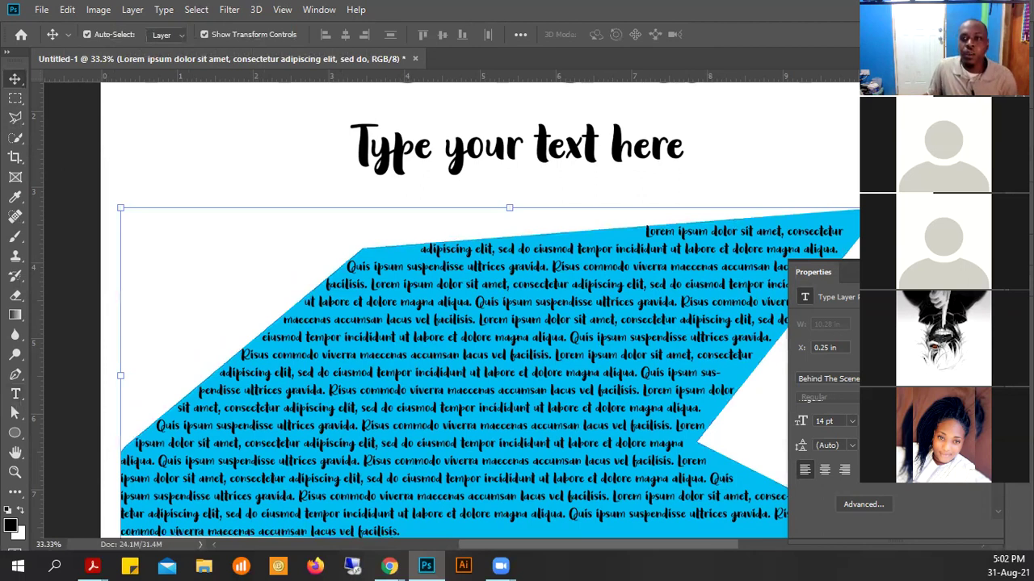
key(Delete)
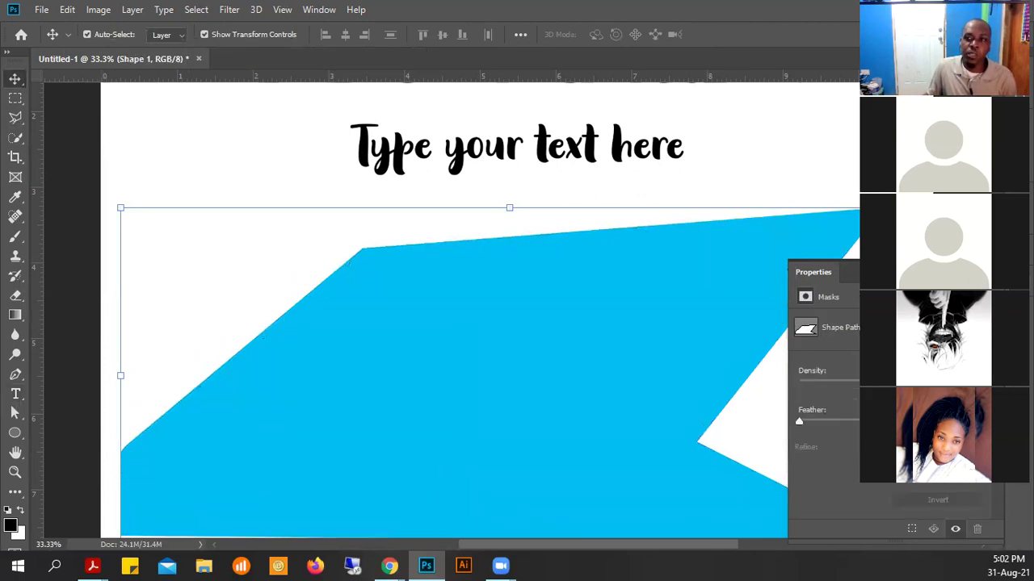
key(alt+bracketright)
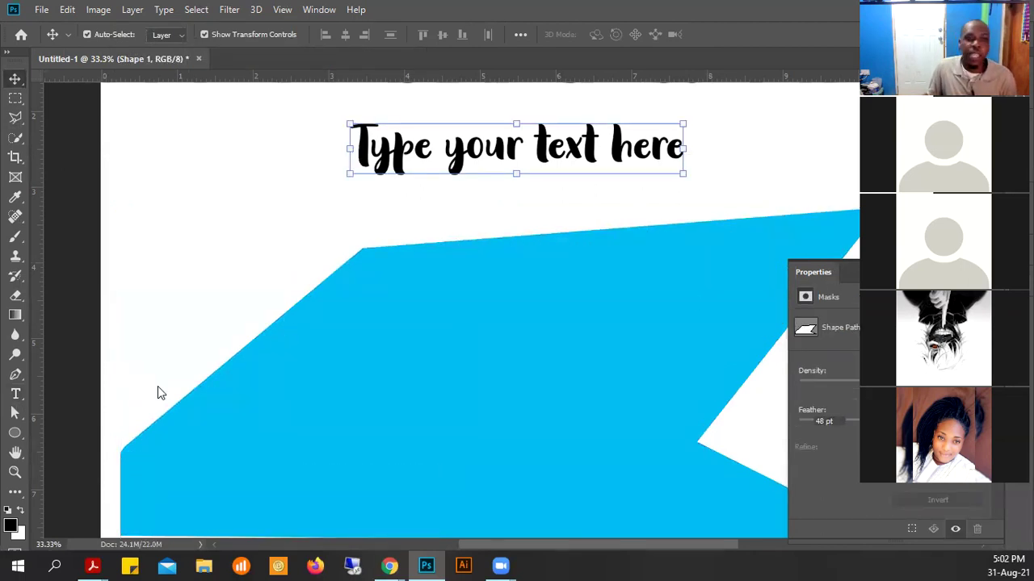
Draw a horizontal ellipse about 1283 px wide below the "Type your text here" line and move it under the middle of that line
click(15, 432)
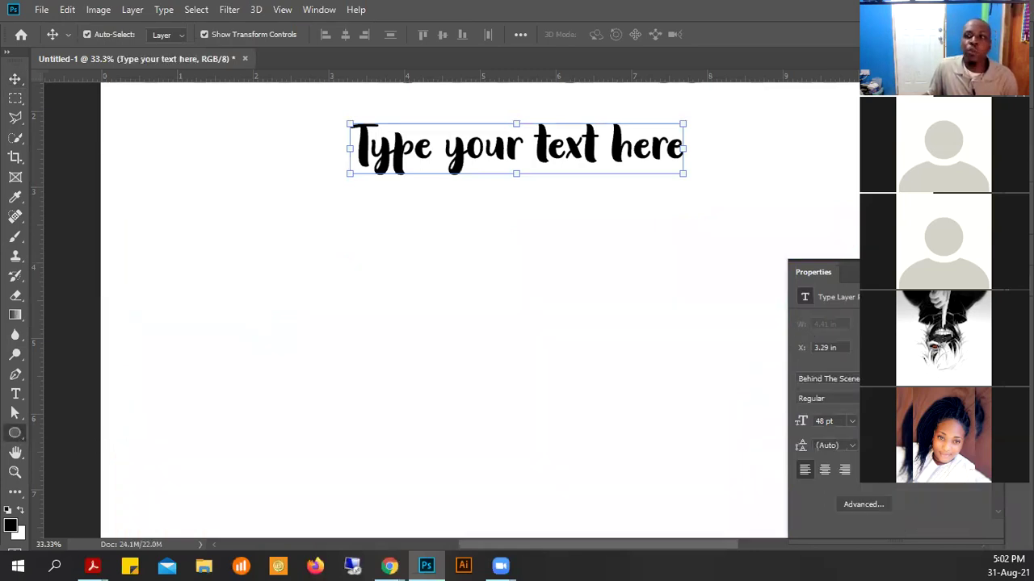
drag(198, 326, 522, 533)
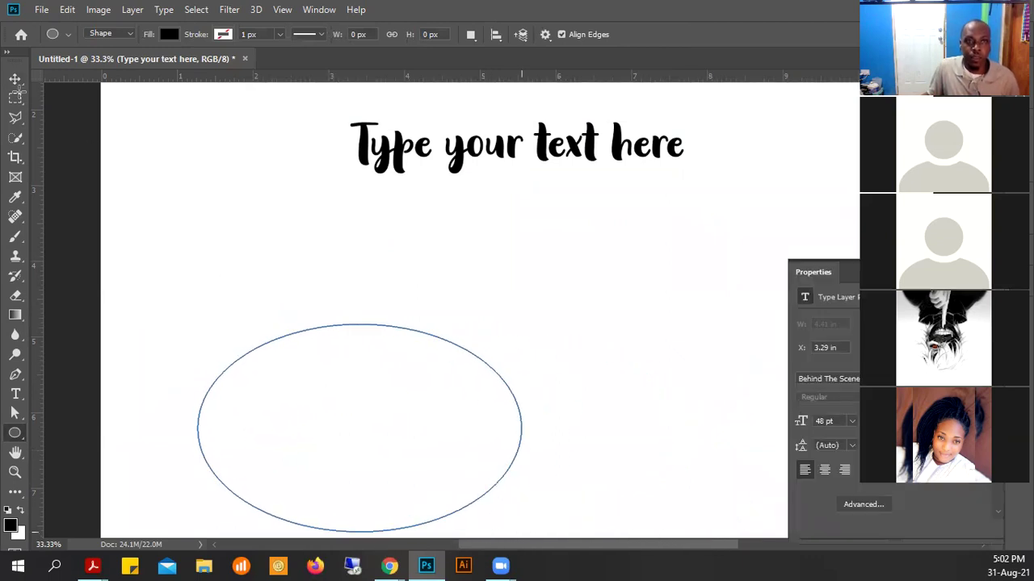
click(15, 78)
drag(399, 390, 531, 363)
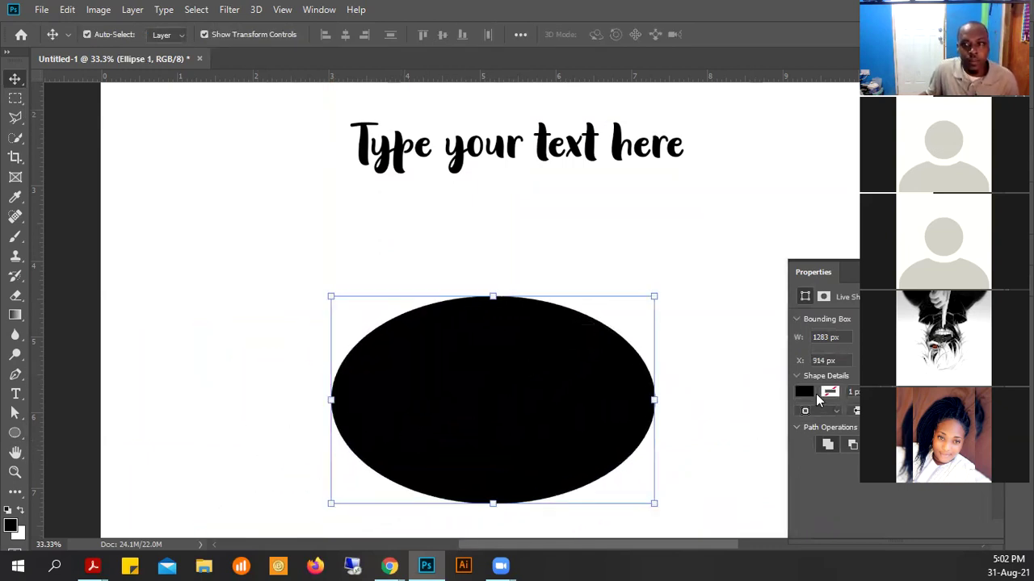
Change the ellipse's fill color to magenta pink
click(804, 393)
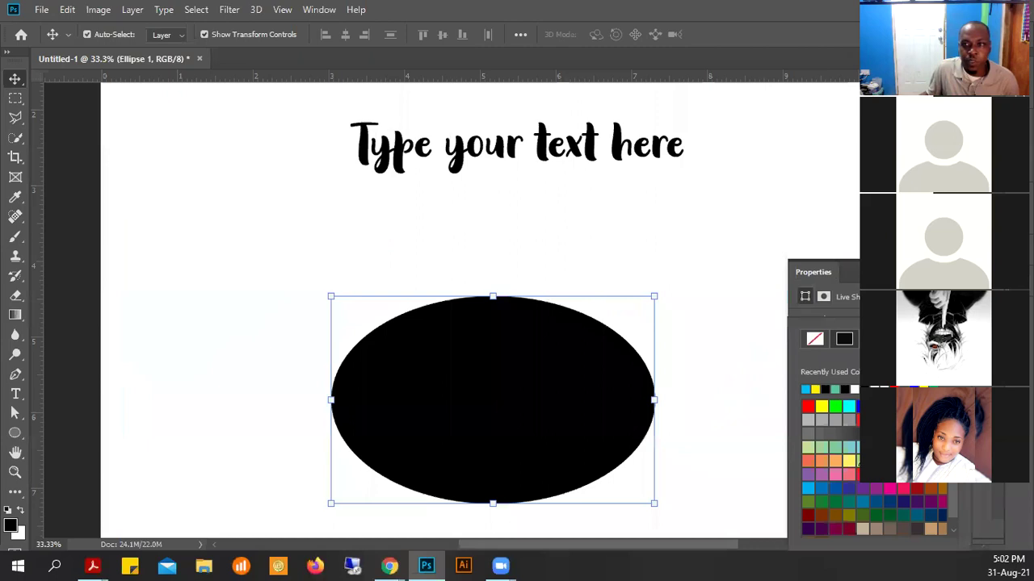
click(895, 488)
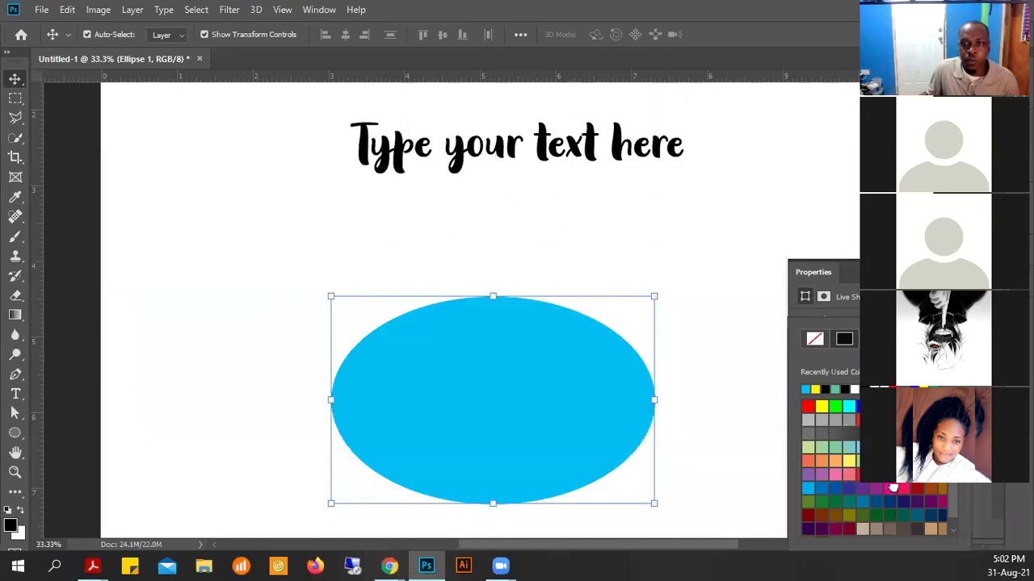
click(851, 477)
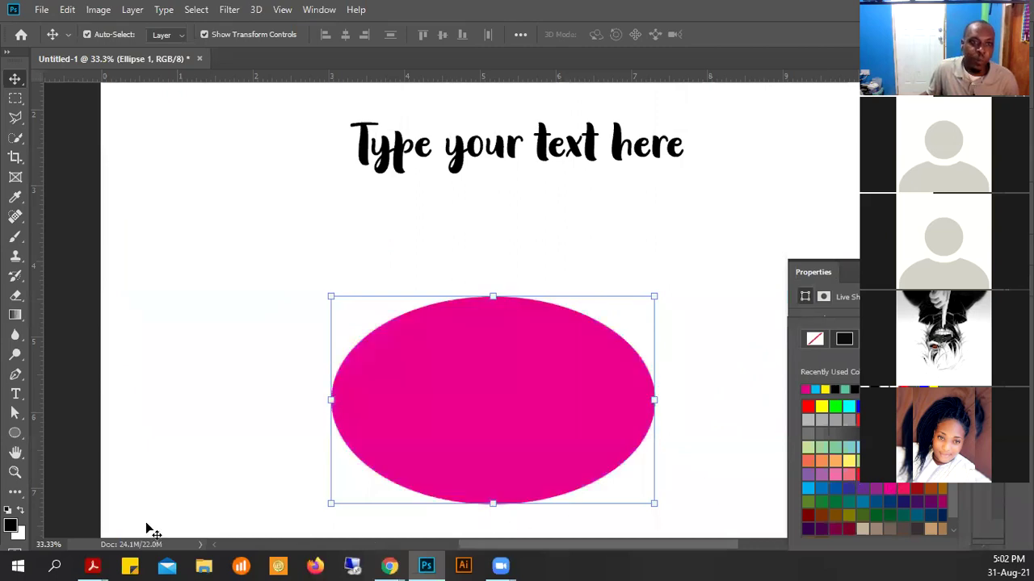
Add type along the ellipse's outline reading "tEXT THAT FOLLOWS AN OVAL"
click(13, 400)
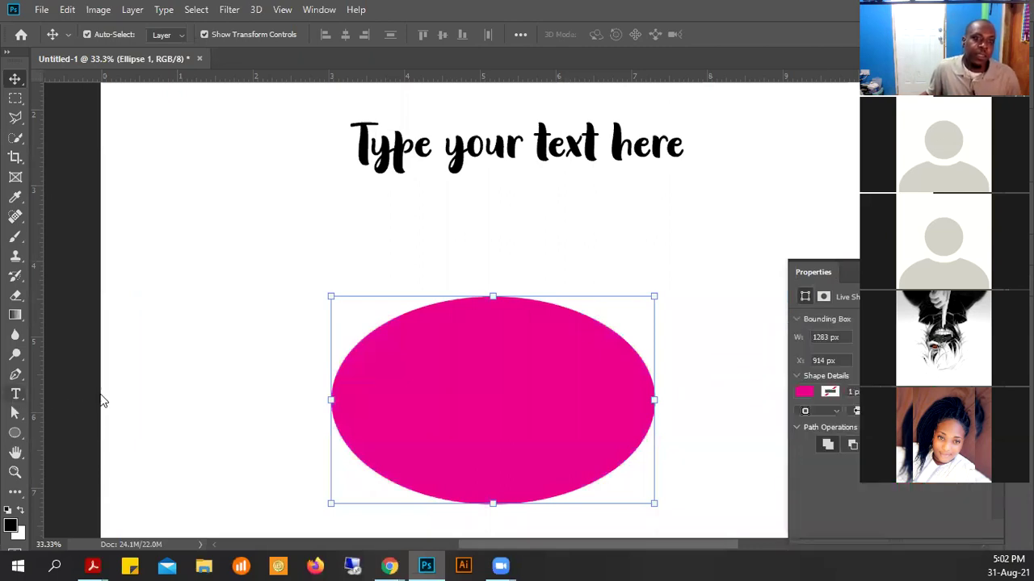
key(t)
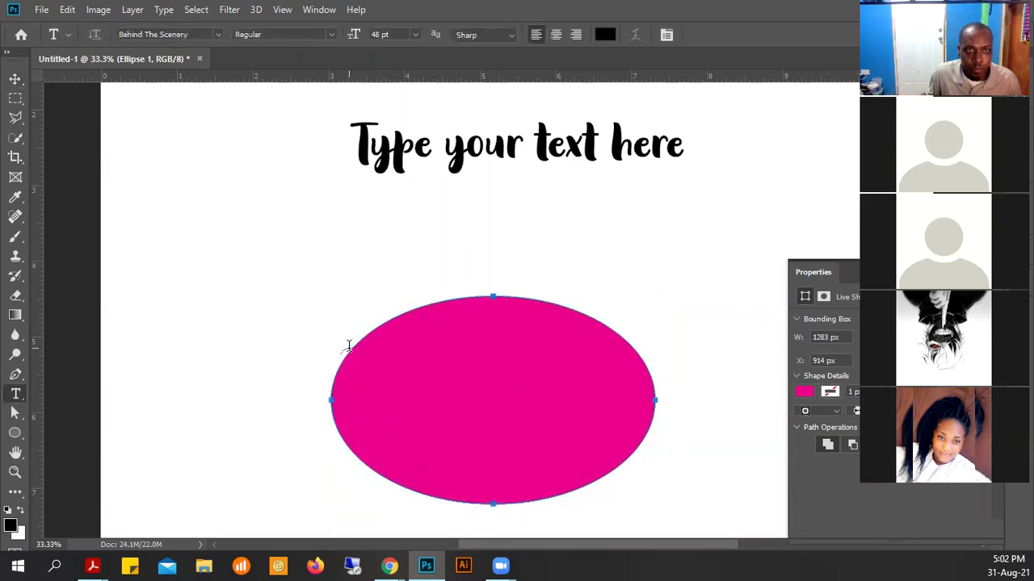
click(555, 34)
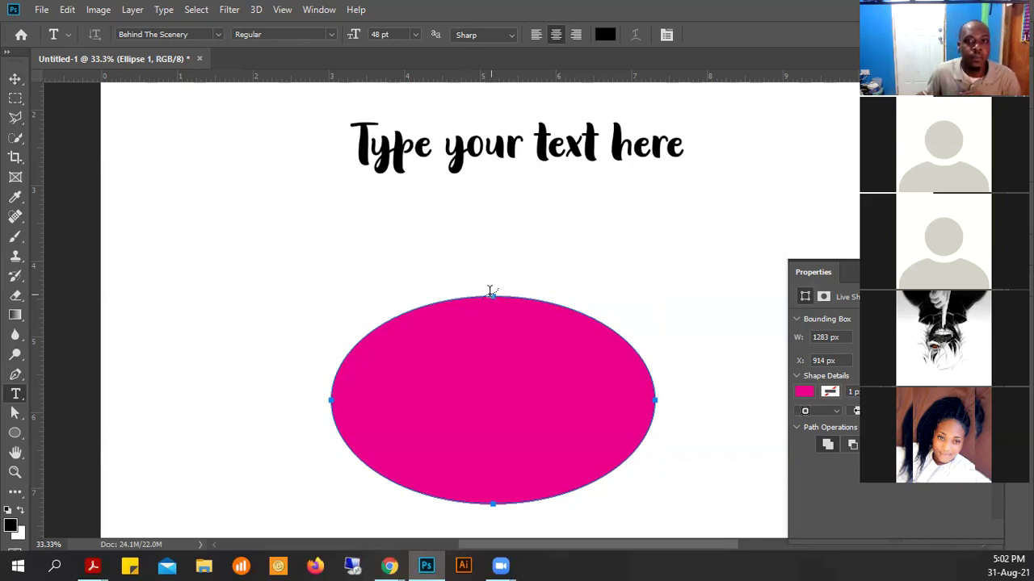
click(490, 293)
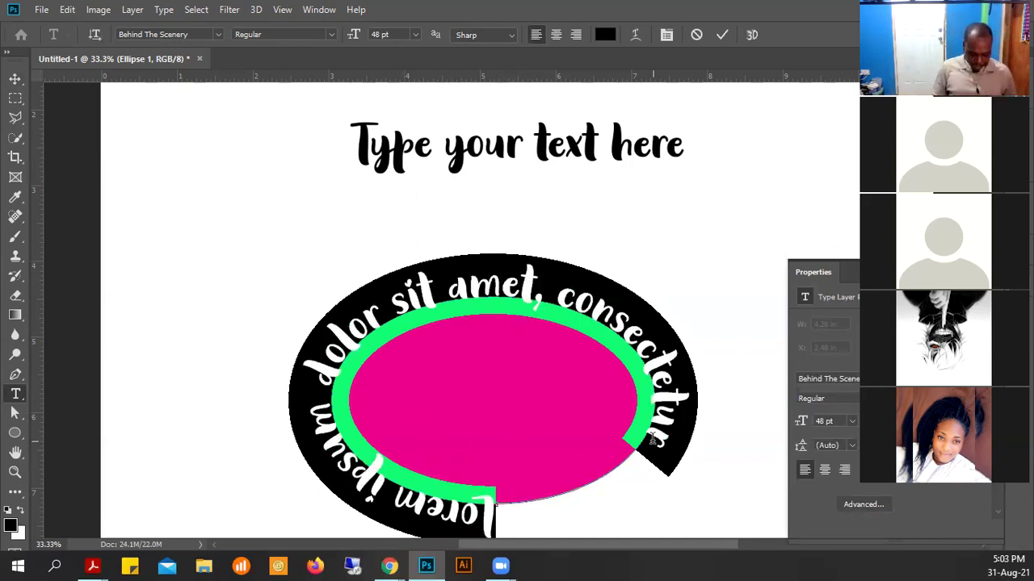
text(TEXT THAT FOLLOWS )
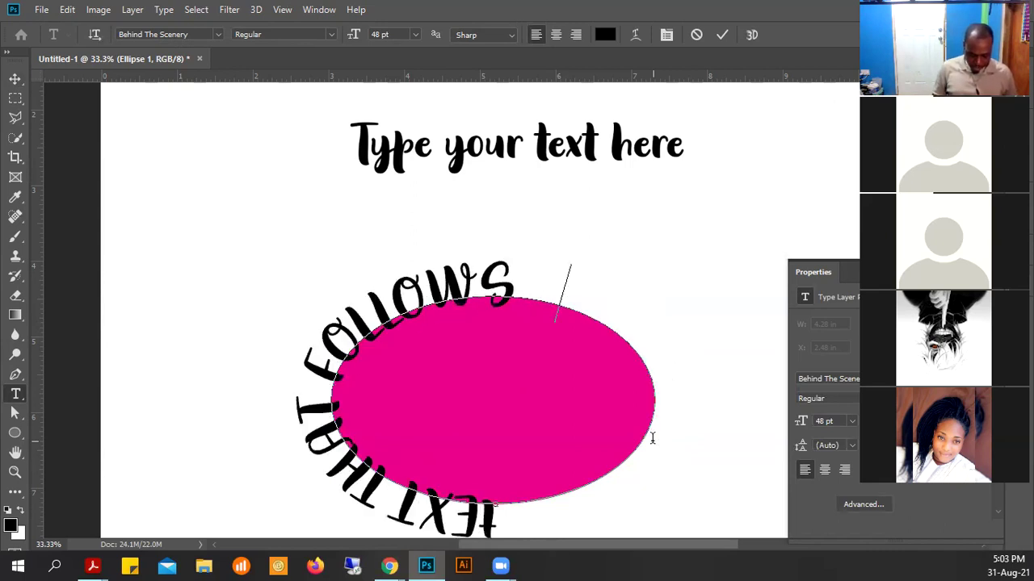
text(AN OVAL)
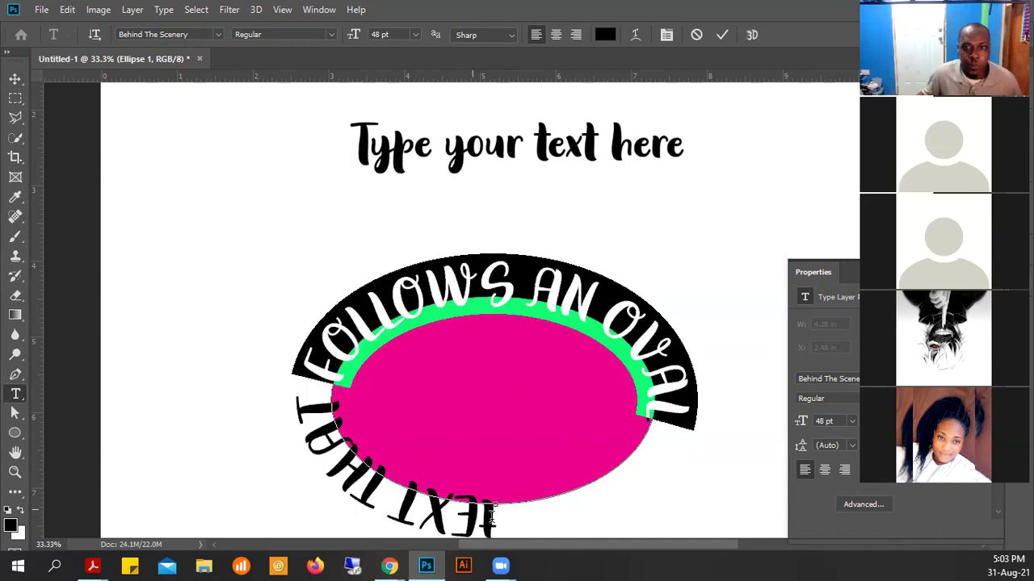
Try to set the text around the oval to 30 pt
scroll(506, 541, down, 1)
key(ctrl+a)
key(ctrl+h)
click(415, 36)
click(388, 181)
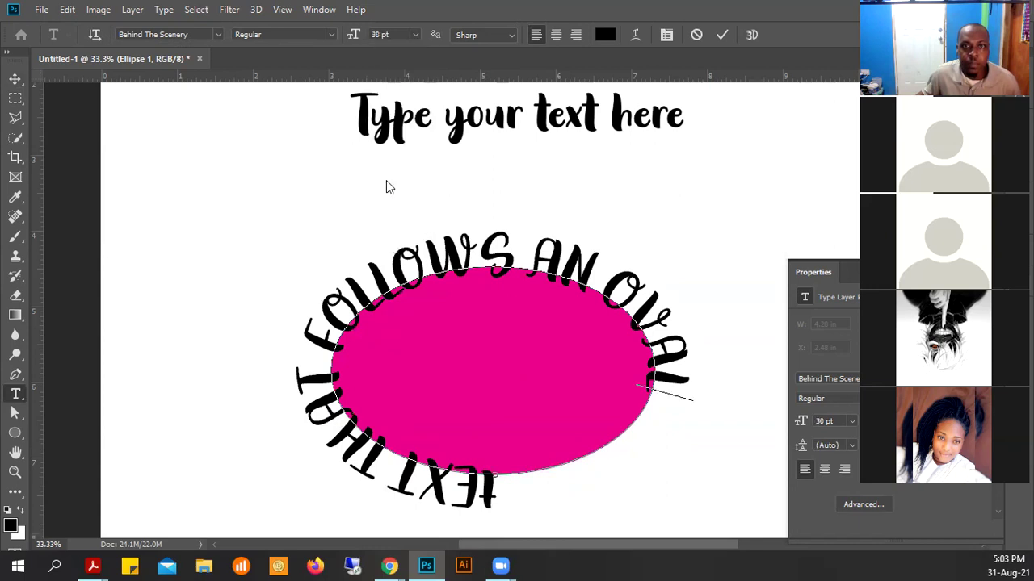
Select all the text around the oval and set its size to 36 pt
click(458, 277)
key(ctrl+a)
click(416, 35)
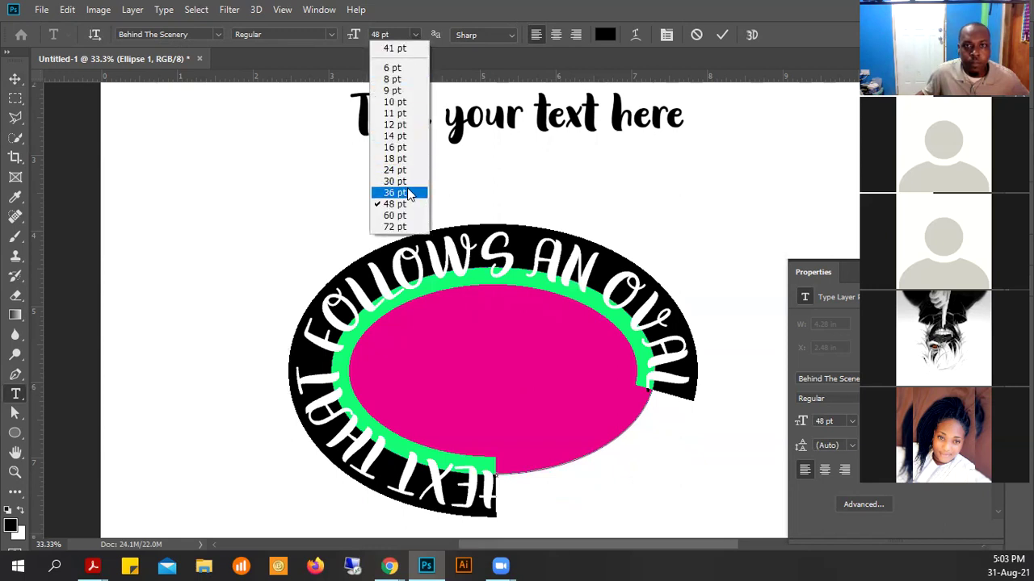
click(395, 193)
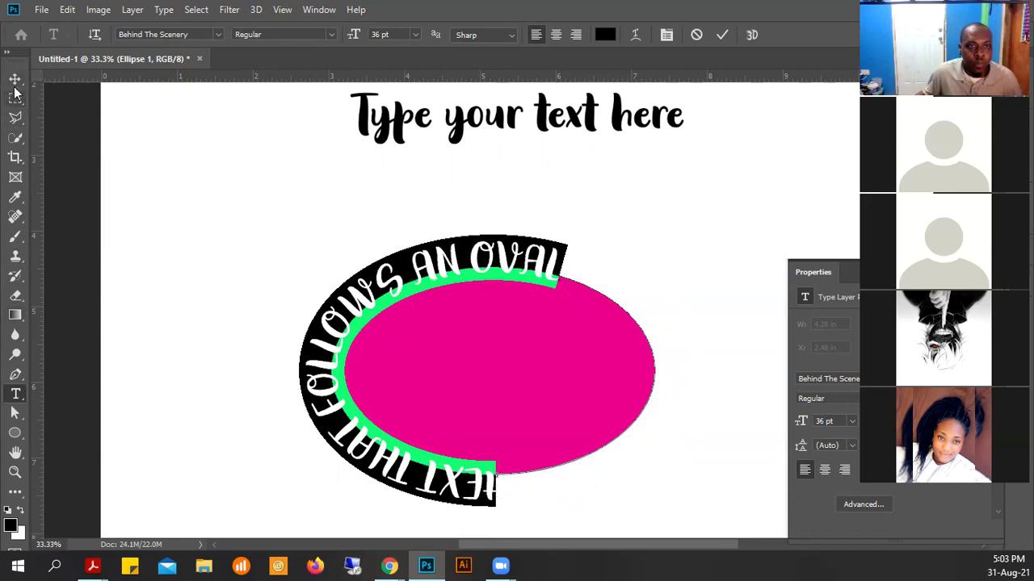
Use Path Selection to shift the oval text along its path and flip it to the inside of the ellipse
click(16, 413)
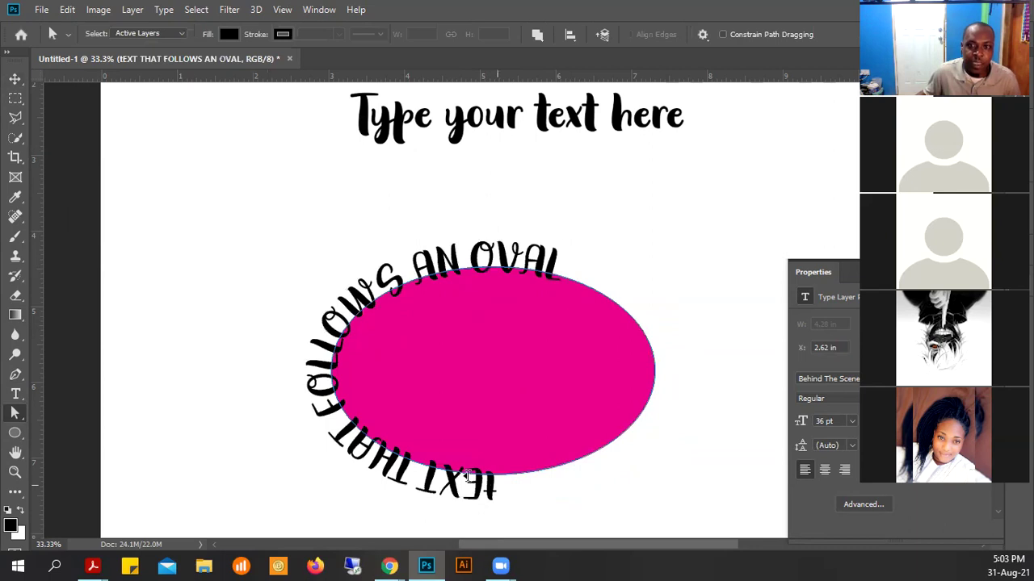
drag(467, 476, 337, 419)
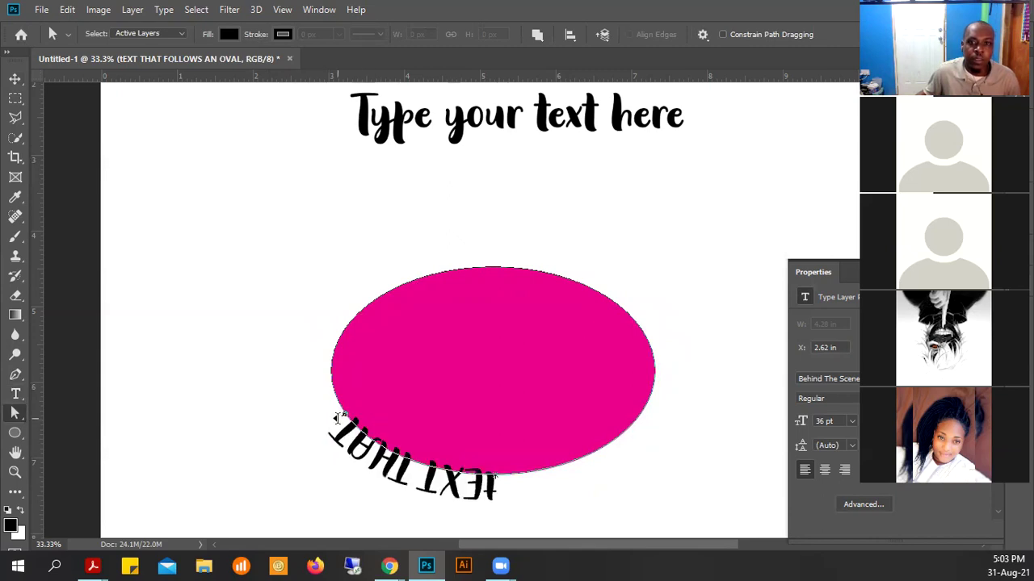
drag(588, 260, 682, 367)
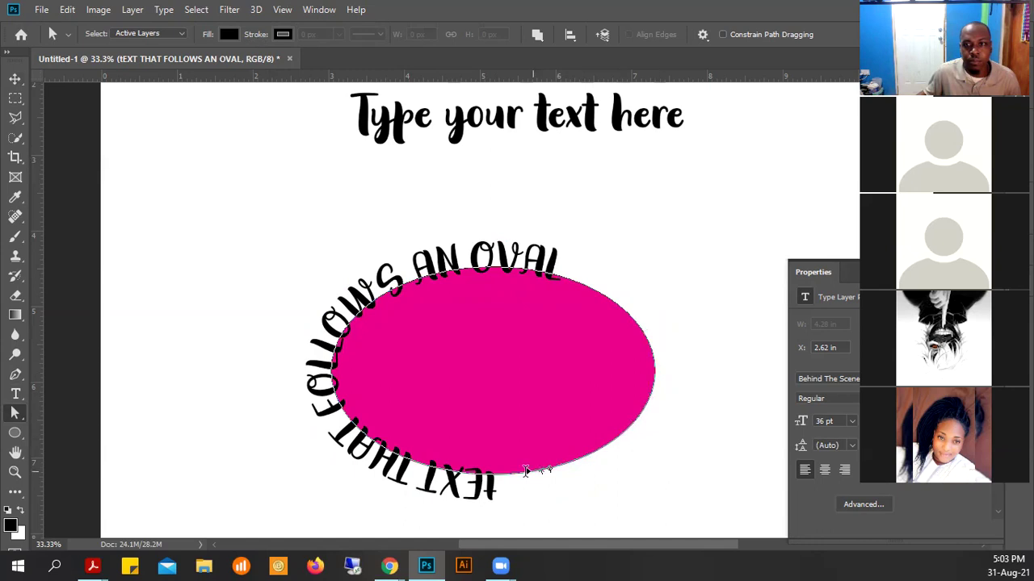
drag(486, 470, 549, 464)
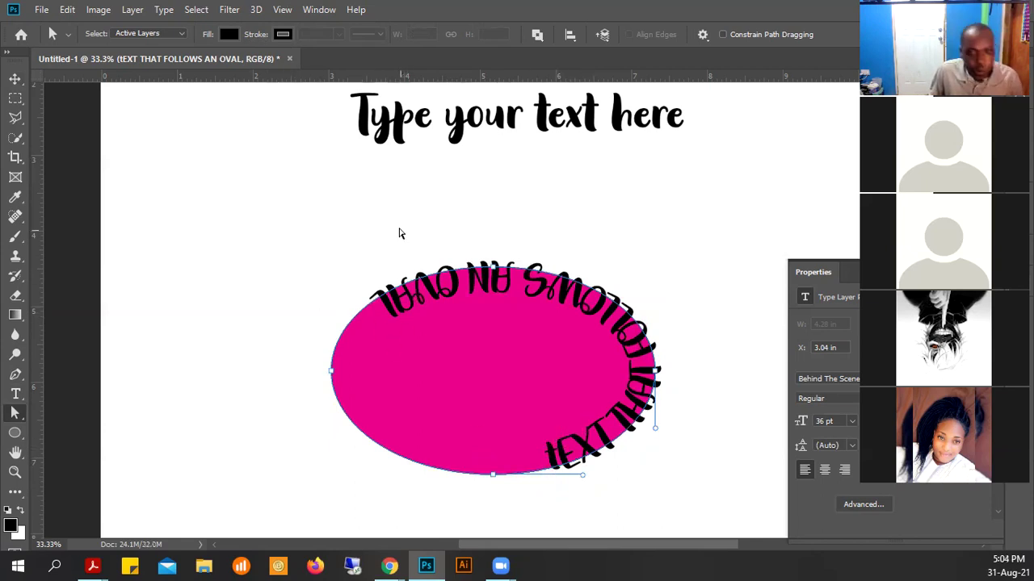
Try to pull the flipped text back to the outside of the ellipse's outline
drag(427, 287, 398, 261)
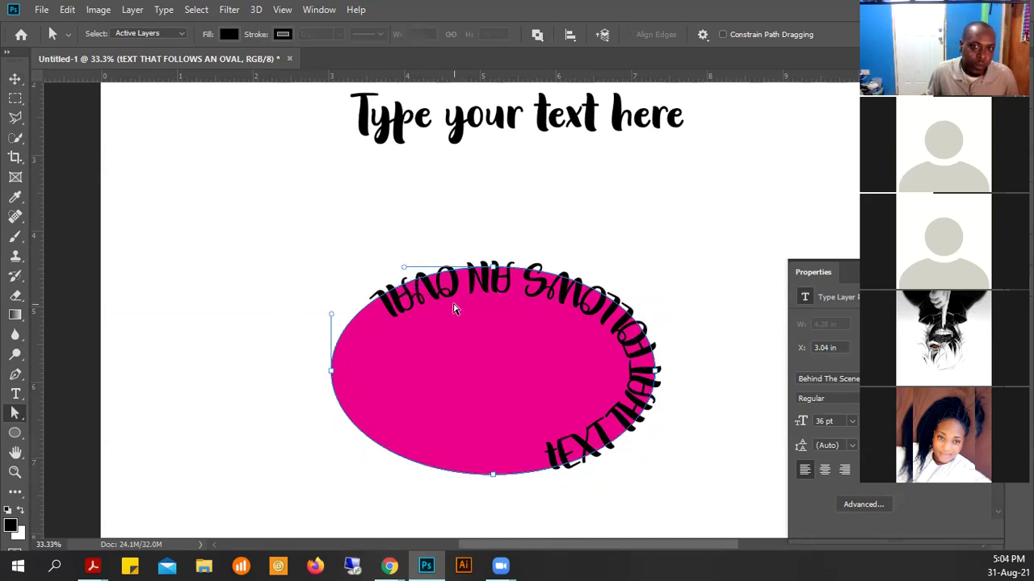
click(625, 447)
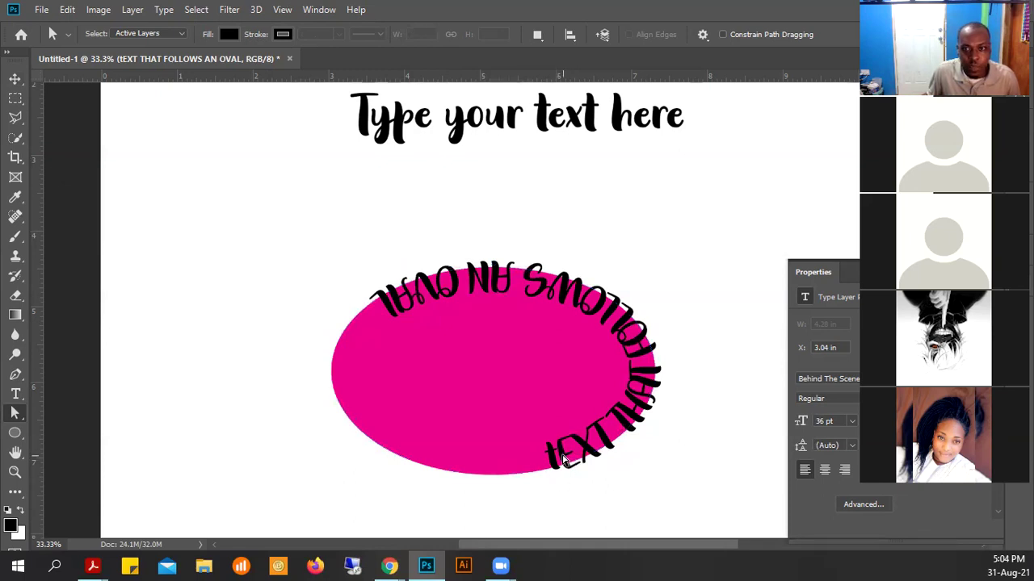
drag(562, 455, 562, 502)
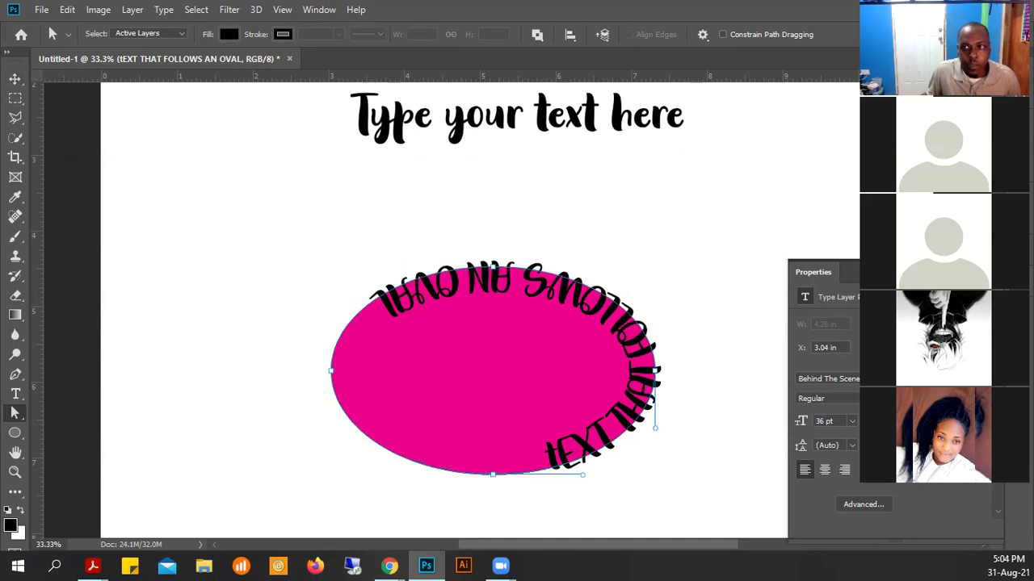
key(F7)
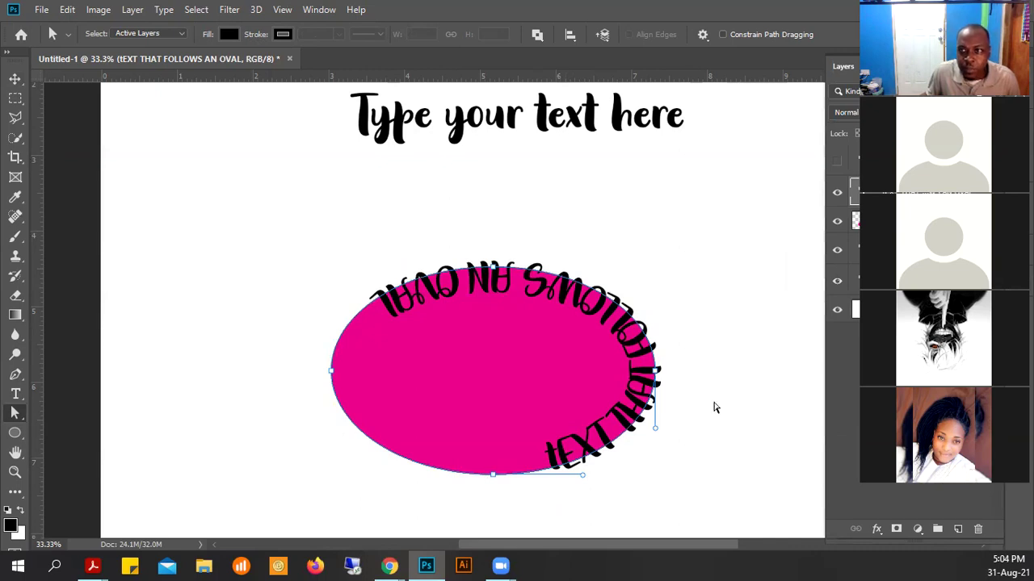
drag(638, 408, 635, 455)
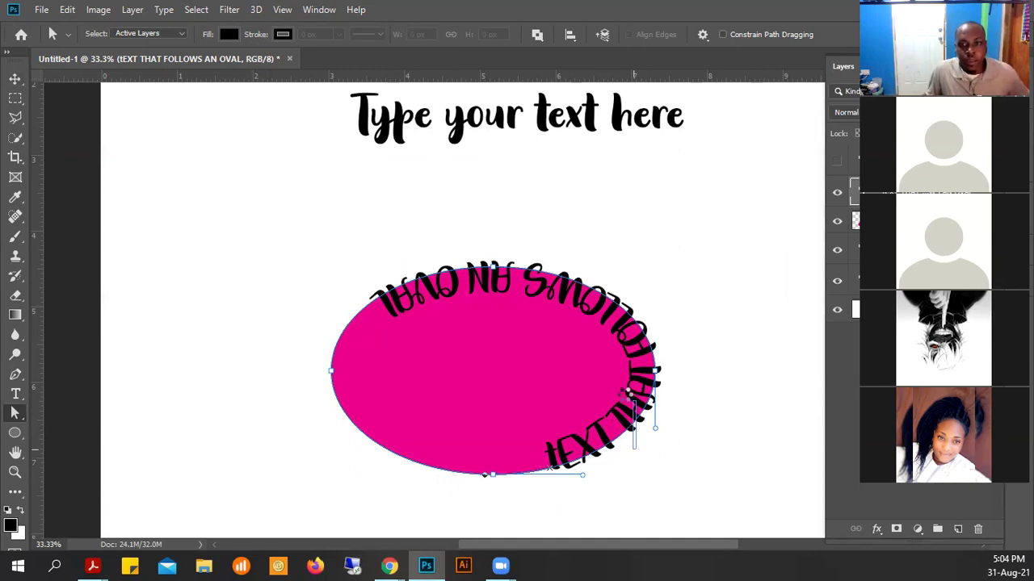
Delete the text running around the ellipse, keeping the magenta ellipse
click(636, 387)
click(680, 426)
key(Delete)
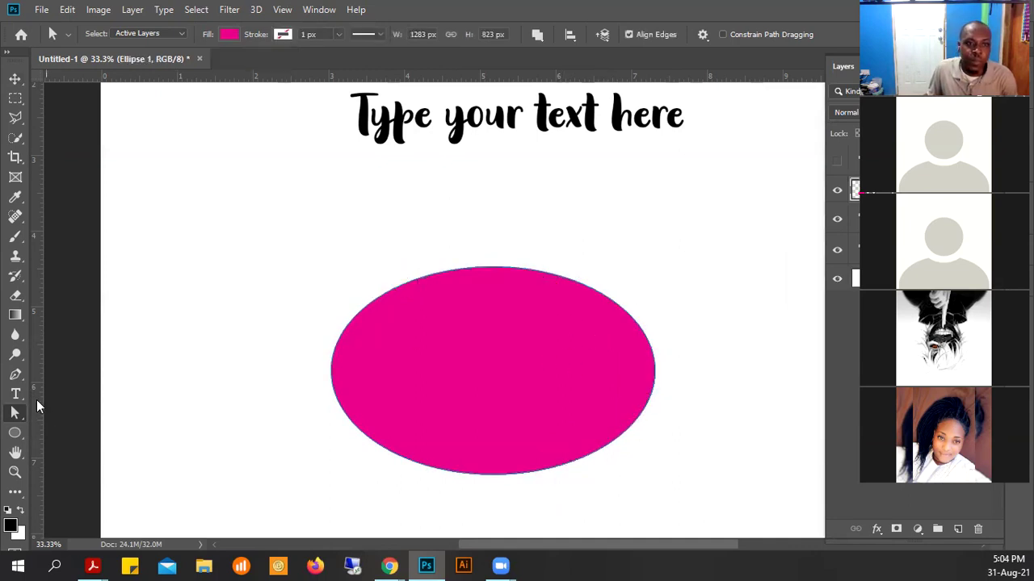
click(14, 394)
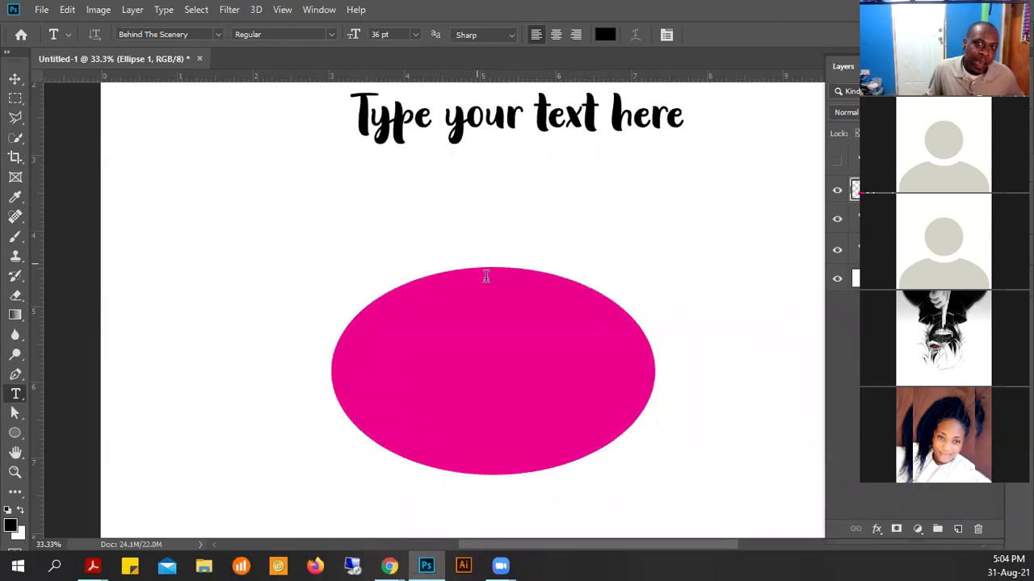
click(474, 270)
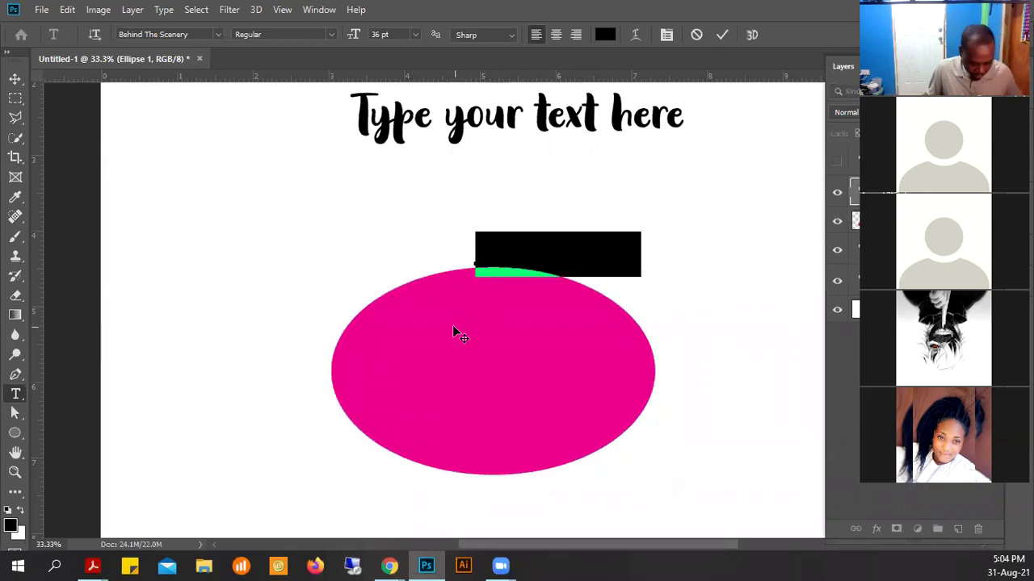
key(BackSpace)
key(Escape)
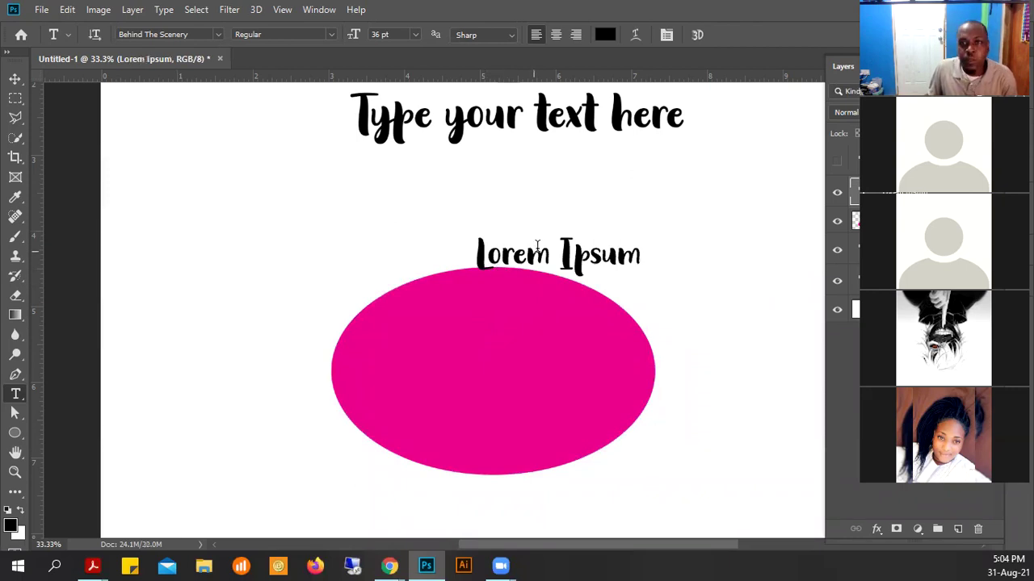
key(ctrl+z)
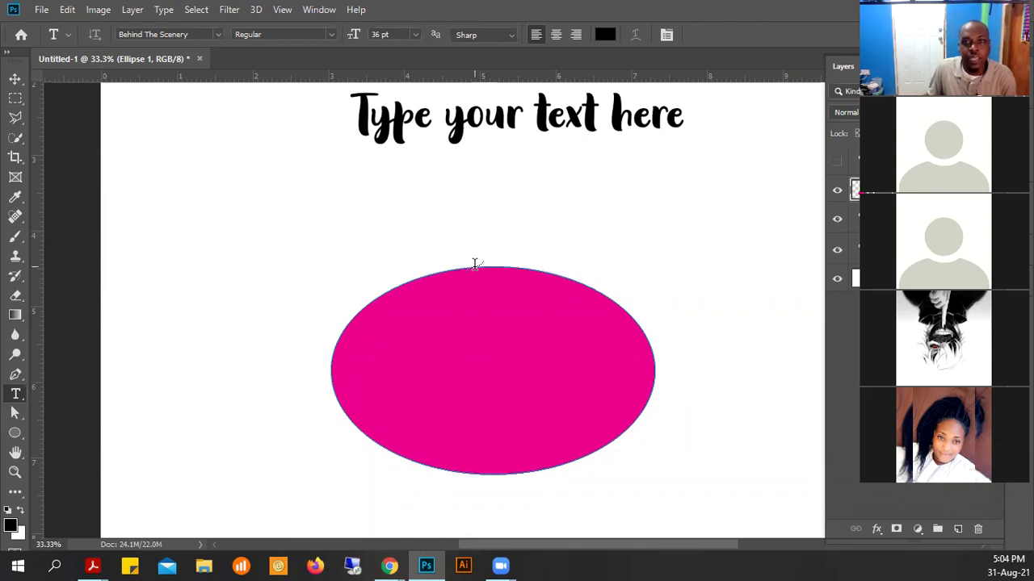
Place placeholder text along the ellipse's outline, and delete both that text and the ellipse
click(475, 265)
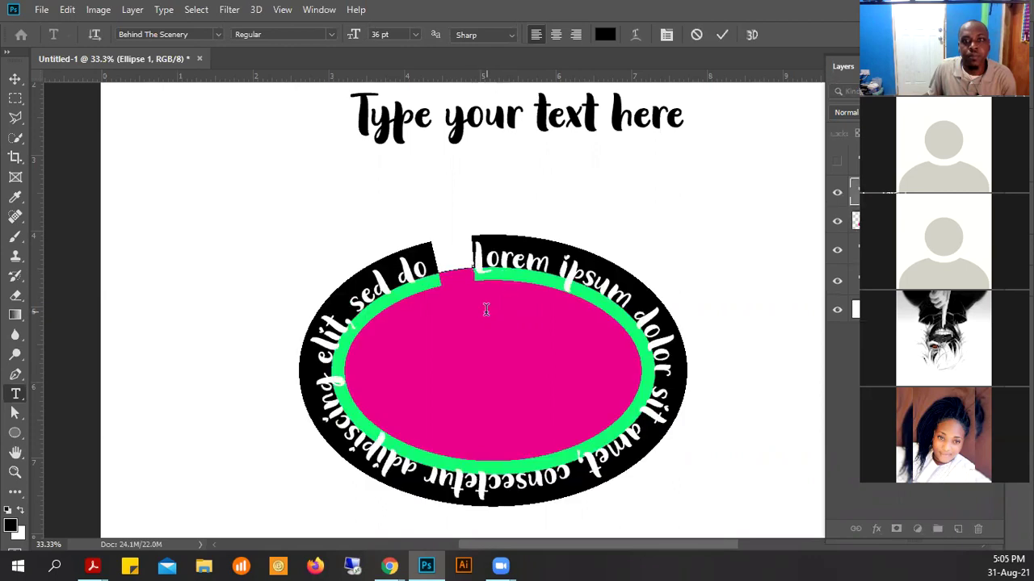
click(15, 79)
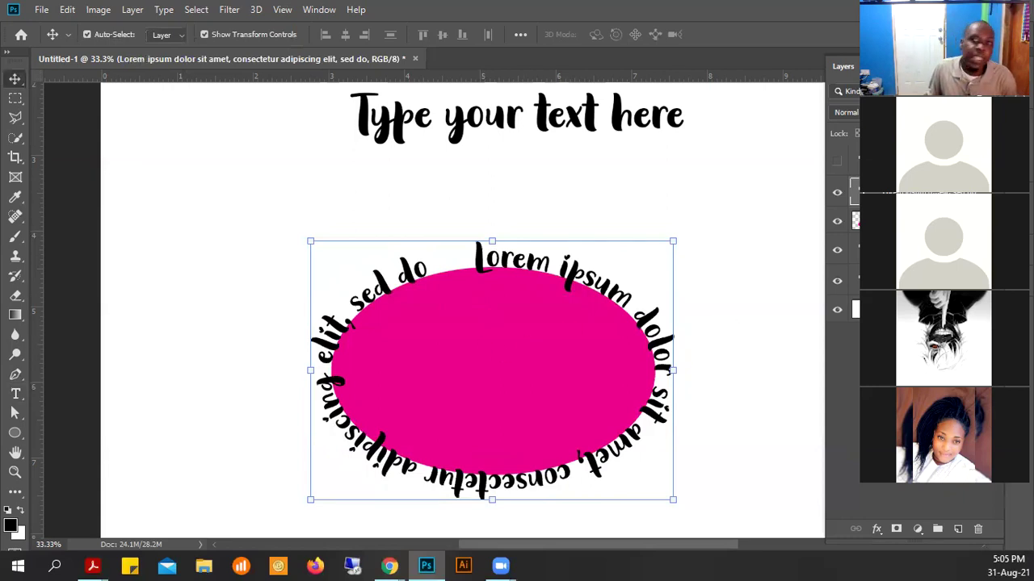
key(Delete)
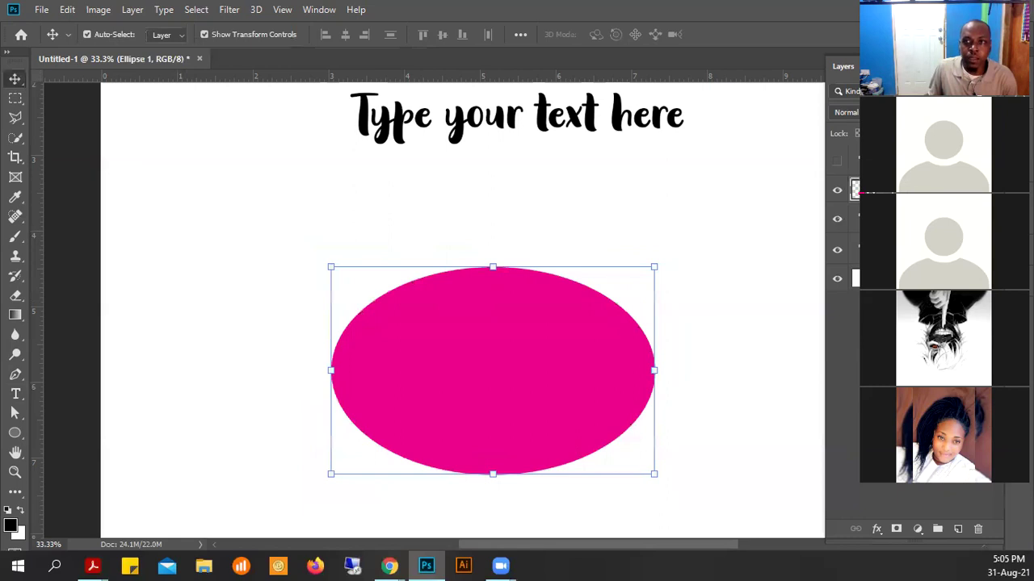
key(Delete)
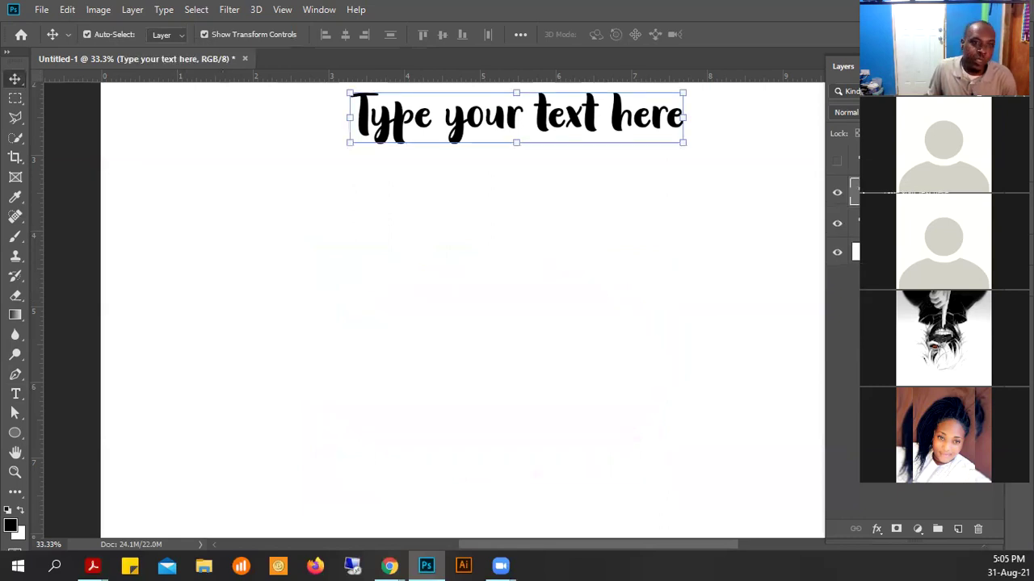
Create a five-sided polygon about 99 px across below the heading text and scale it up to about 897%
click(14, 438)
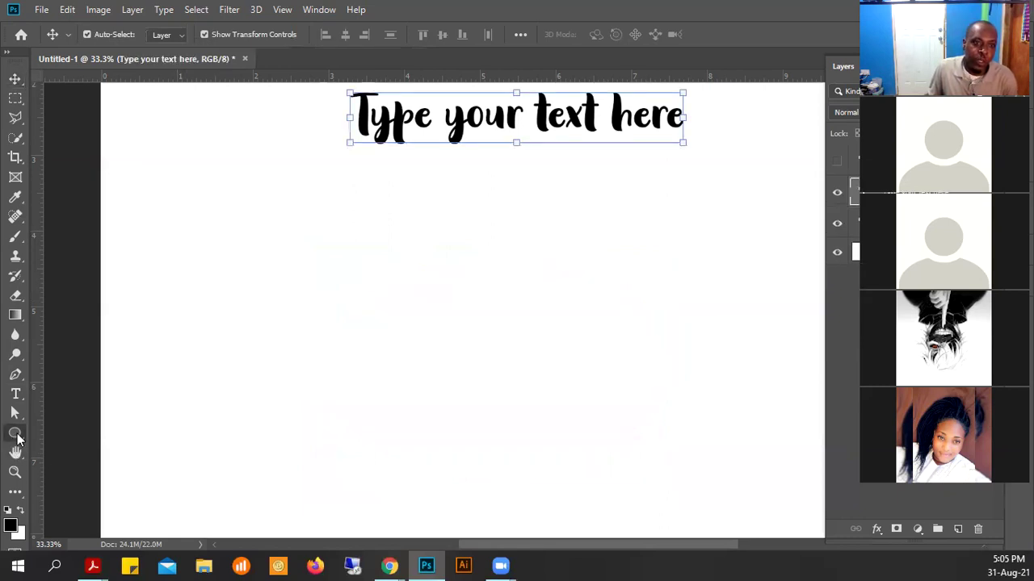
right_click(20, 437)
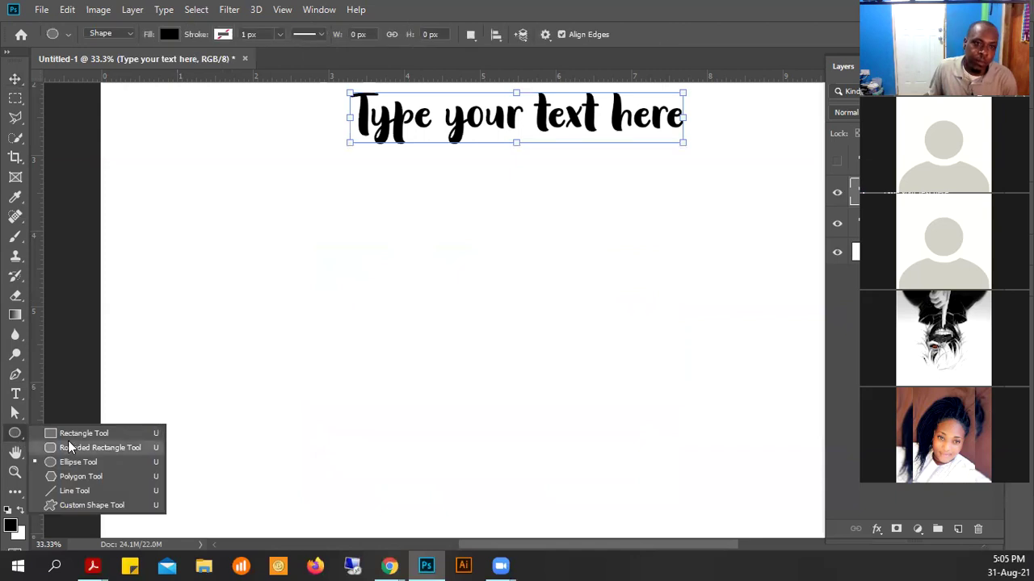
click(87, 477)
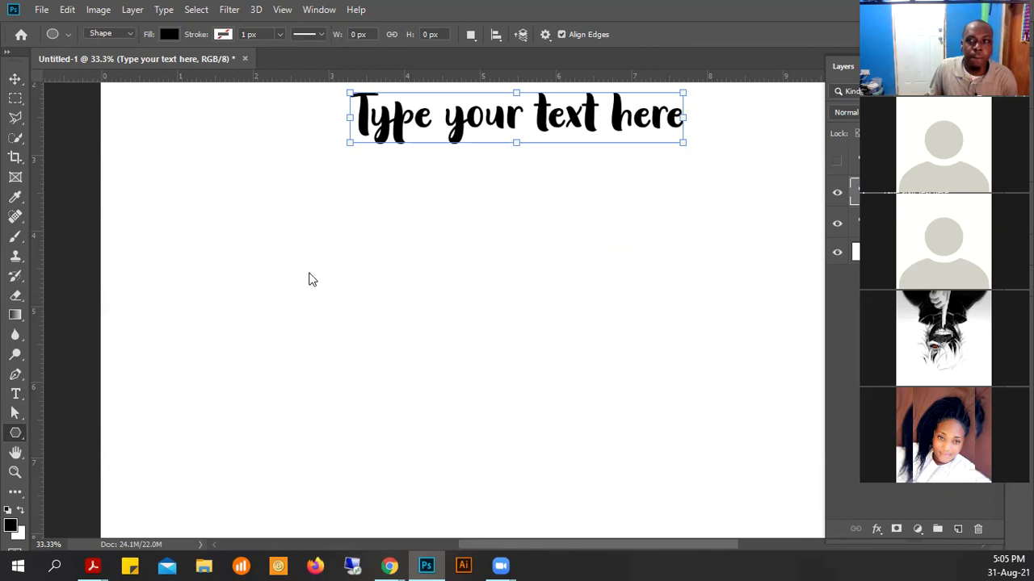
key(shift+u)
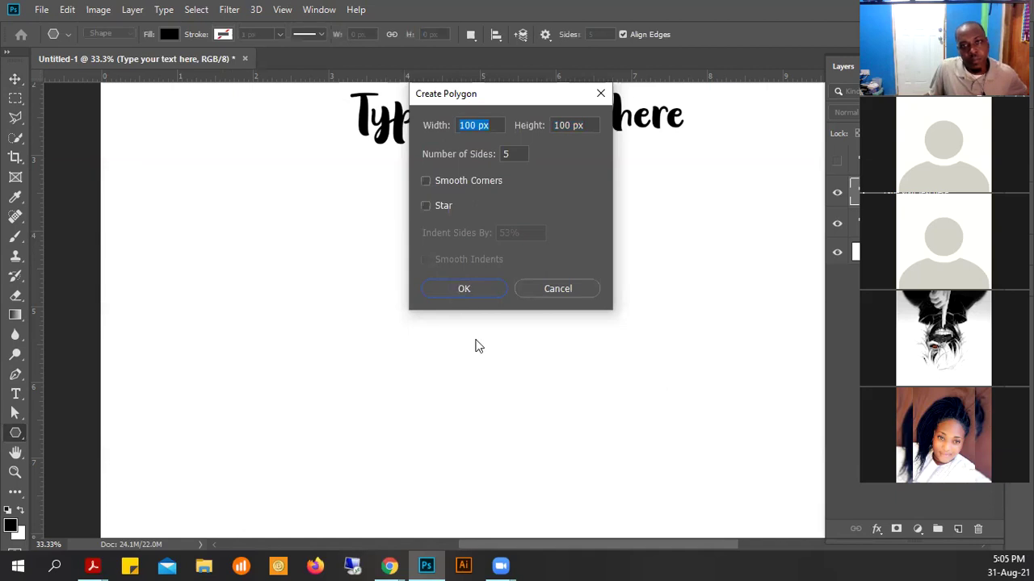
key(Escape)
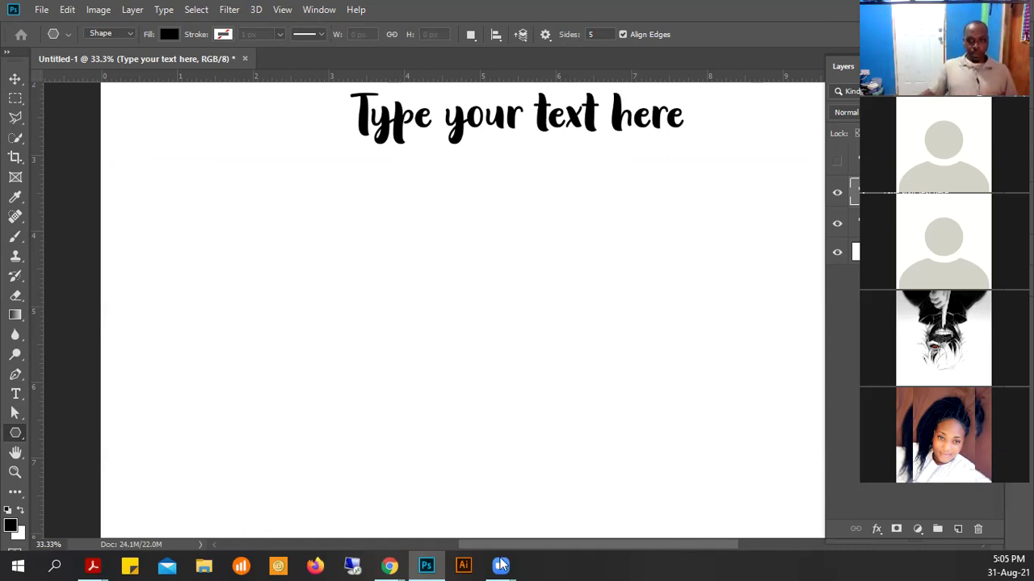
drag(593, 275, 606, 269)
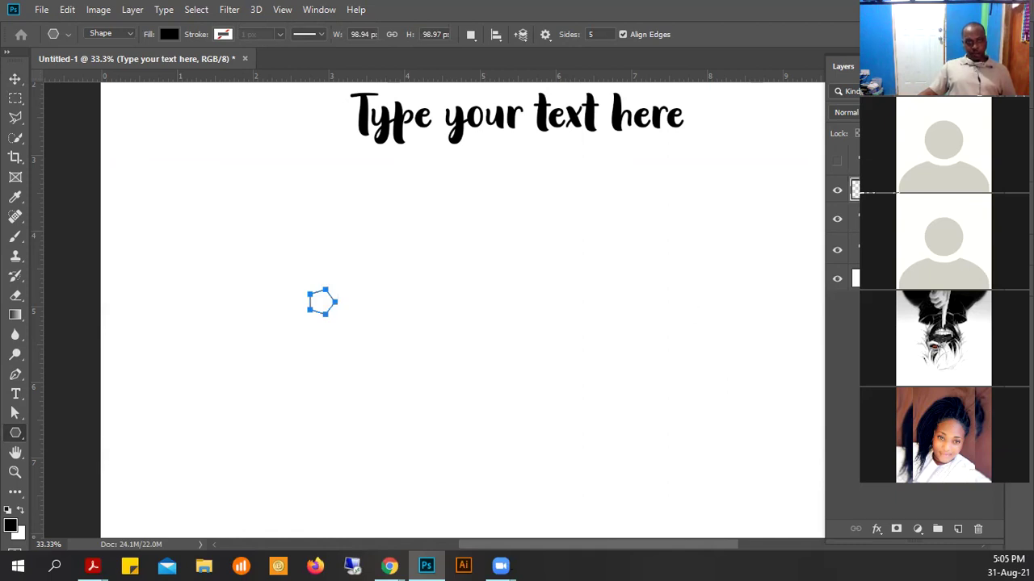
click(14, 80)
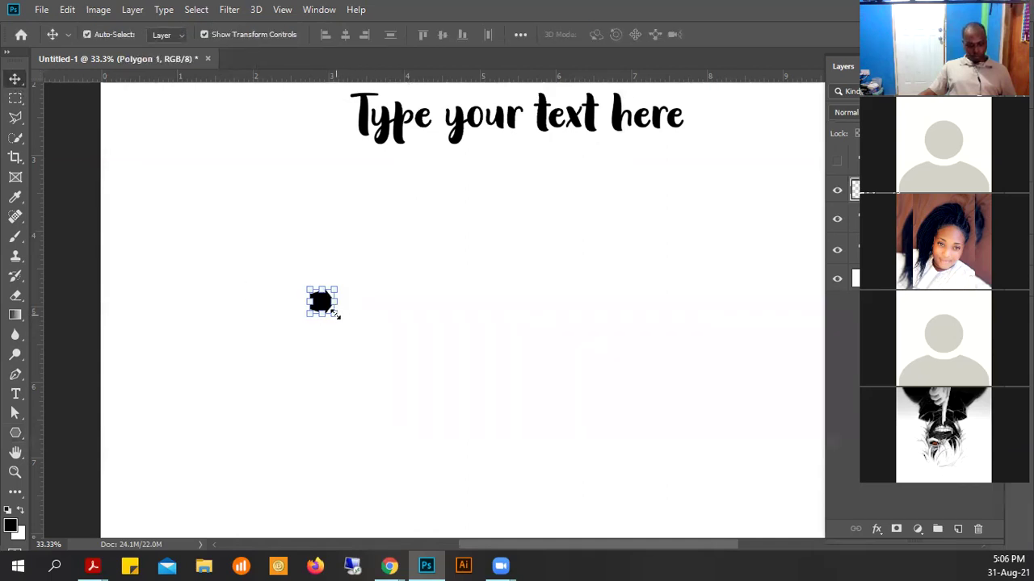
drag(335, 316, 528, 512)
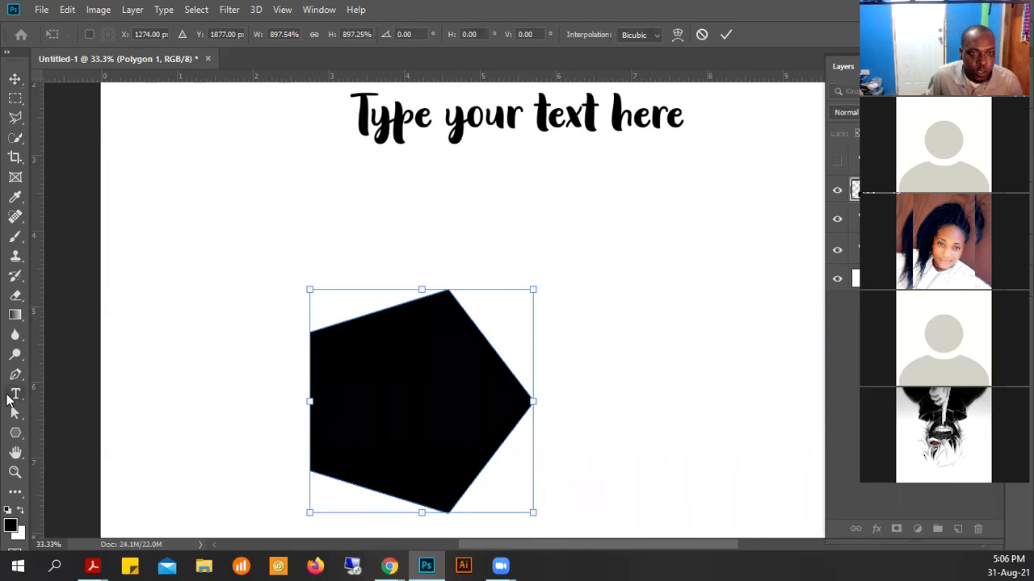
Add 36 pt placeholder text along the pentagon's outline and hide the pentagon's layer
click(14, 396)
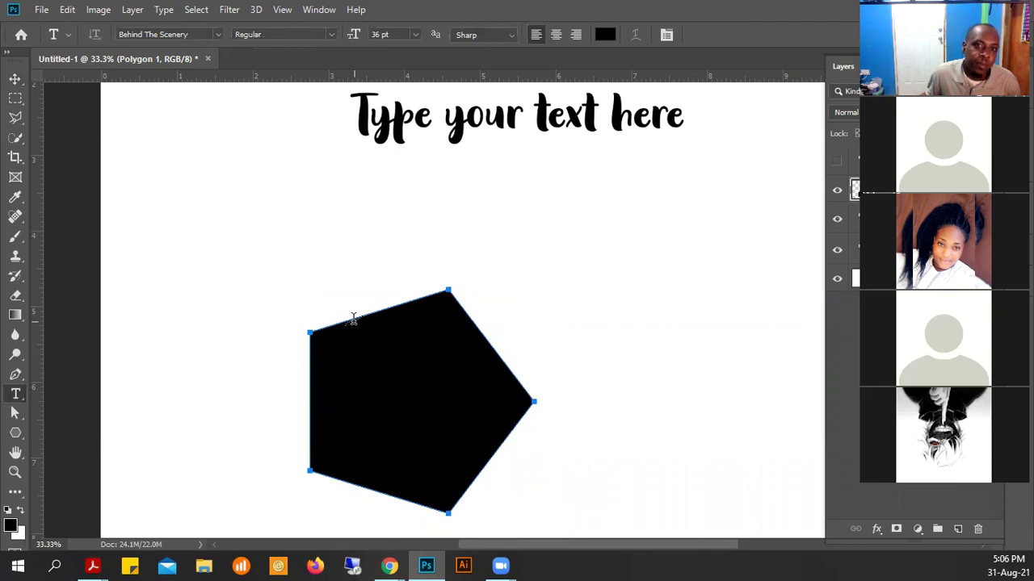
click(353, 317)
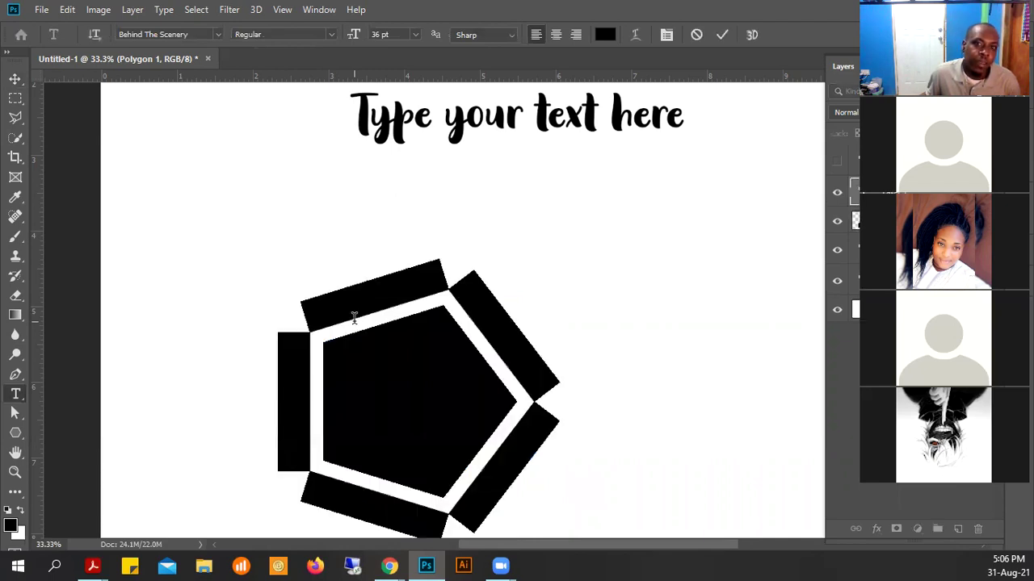
click(720, 38)
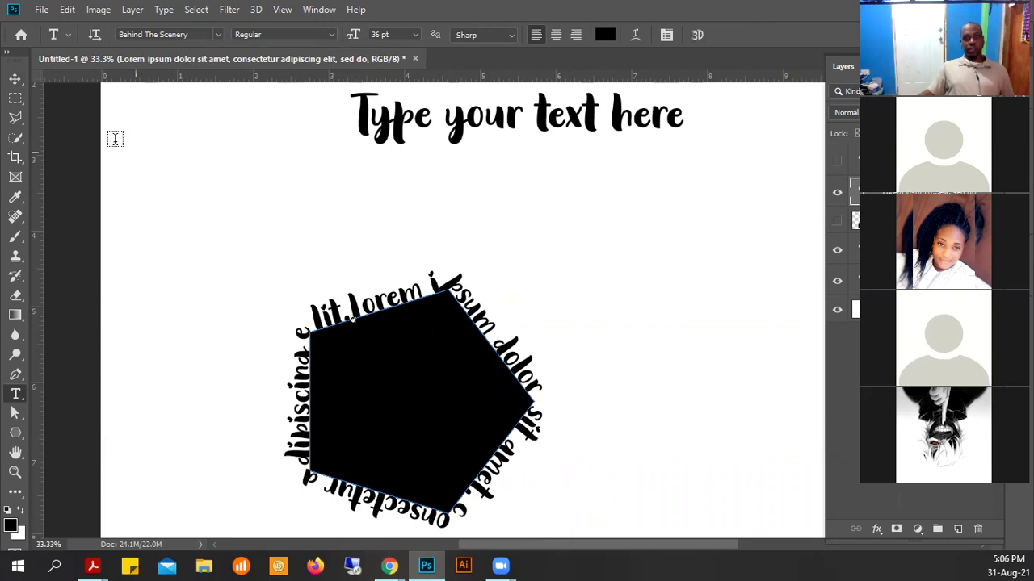
Move the pentagon-shaped text up closer to the heading, and undo a trial deletion of it
click(16, 79)
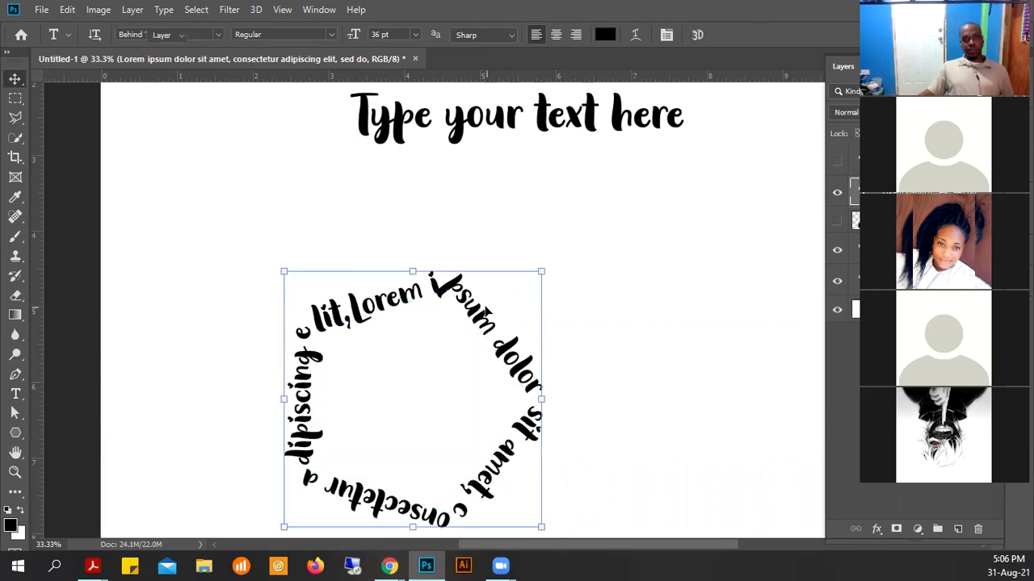
drag(487, 311, 514, 252)
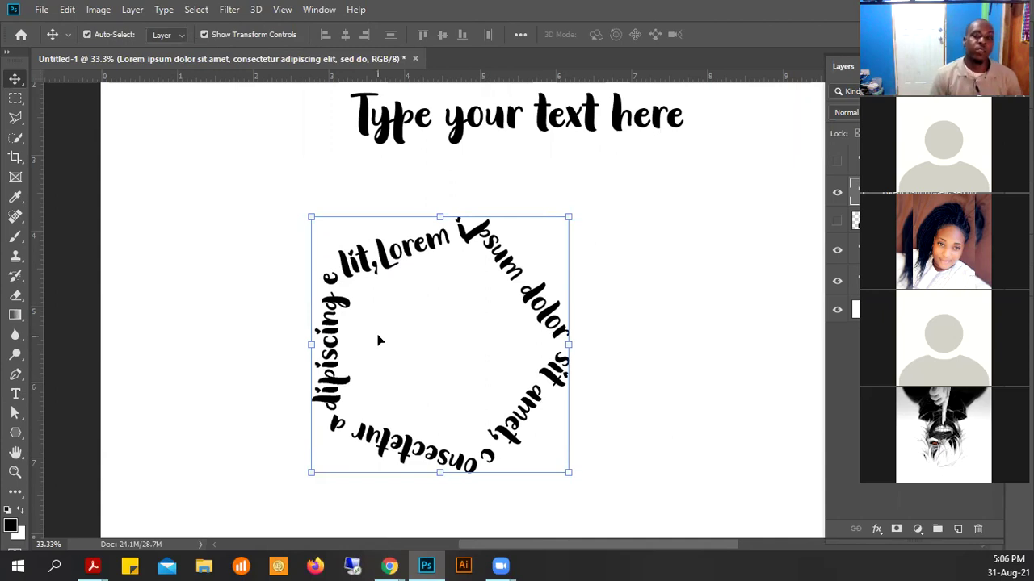
key(Delete)
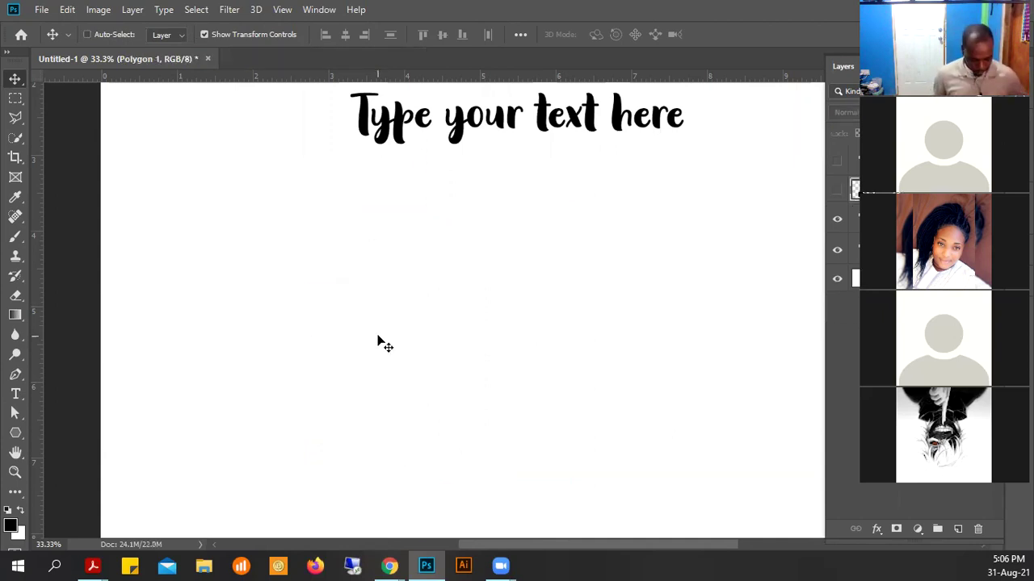
key(ctrl+z)
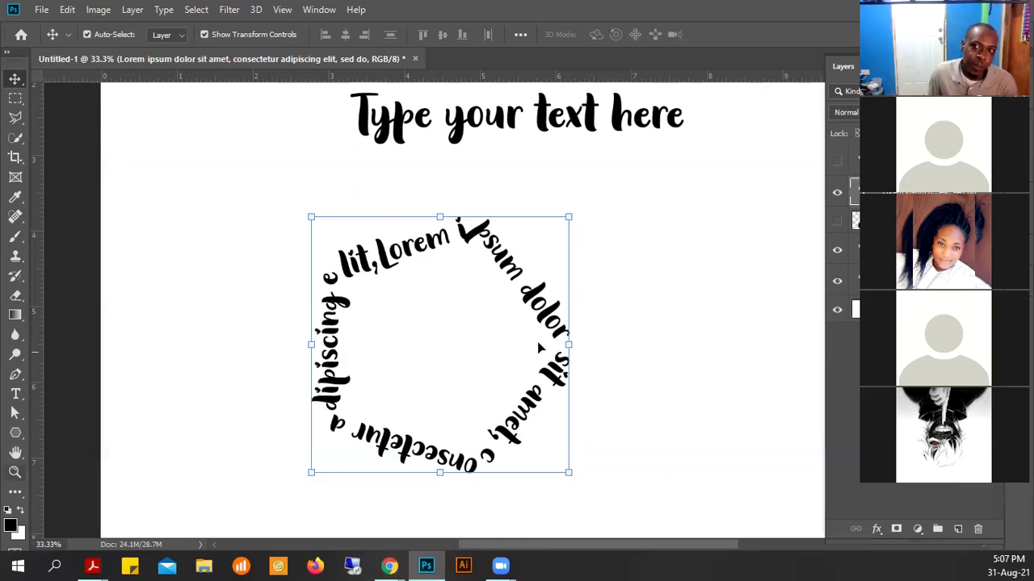
Add 36 pt "Lorem Ipsum" point text above the pentagon text's left side and a two-line placeholder paragraph box above its right side
click(20, 399)
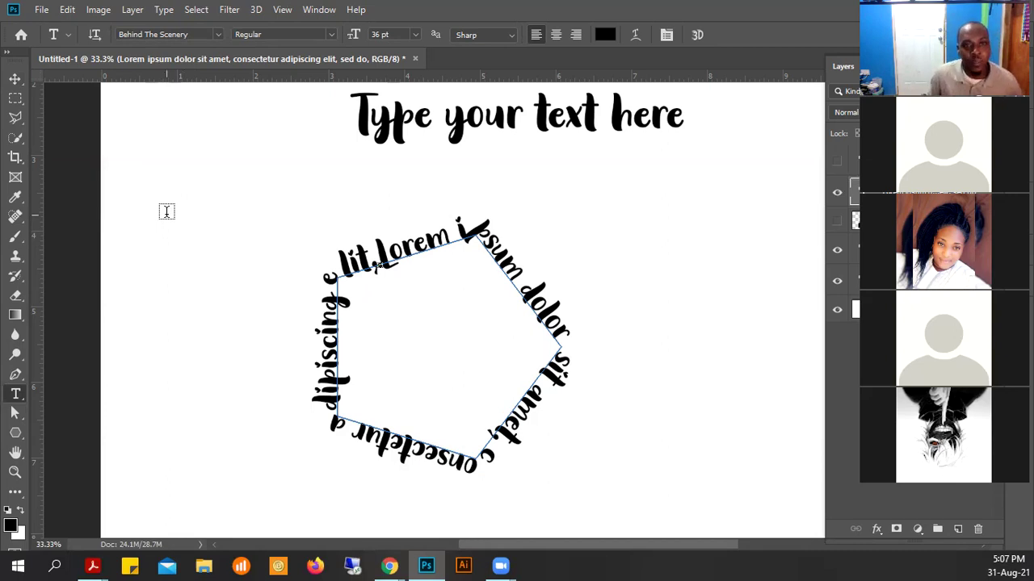
click(200, 203)
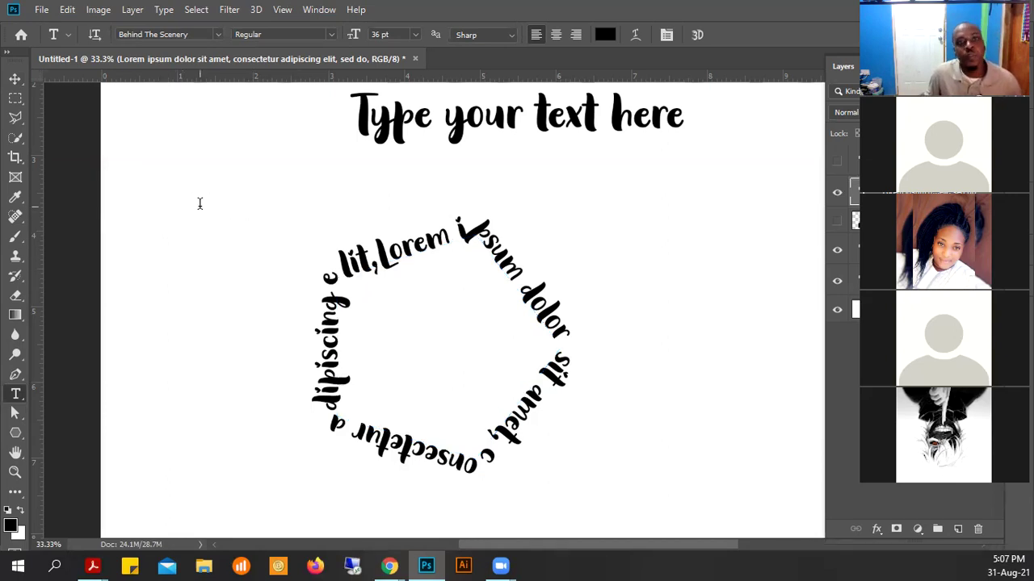
click(200, 203)
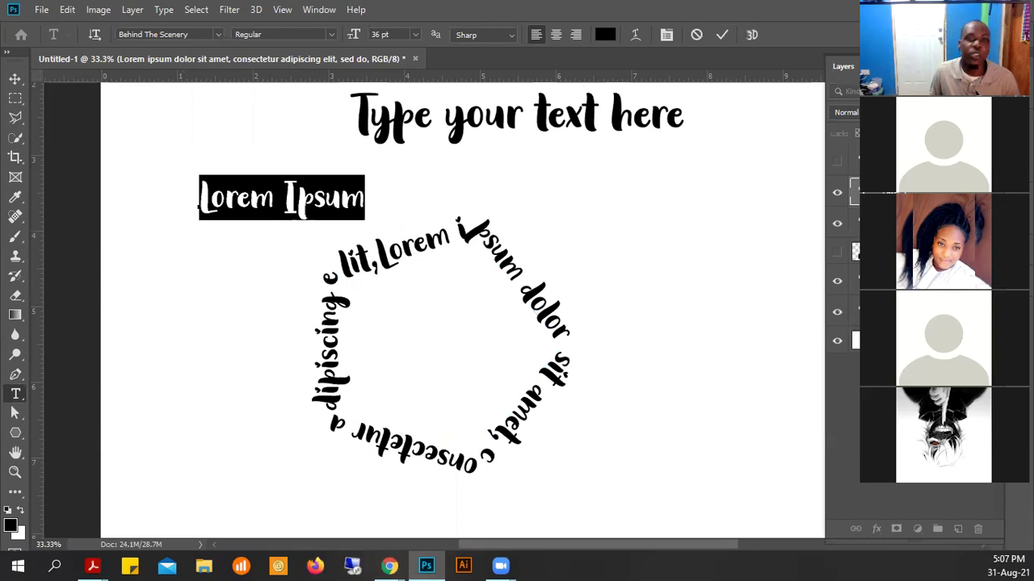
click(722, 33)
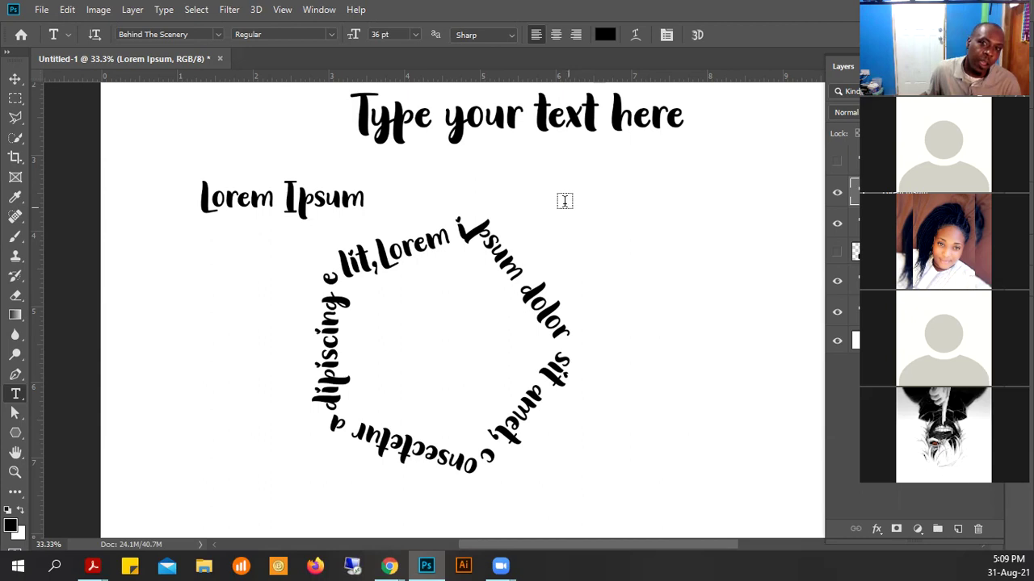
drag(549, 181, 773, 268)
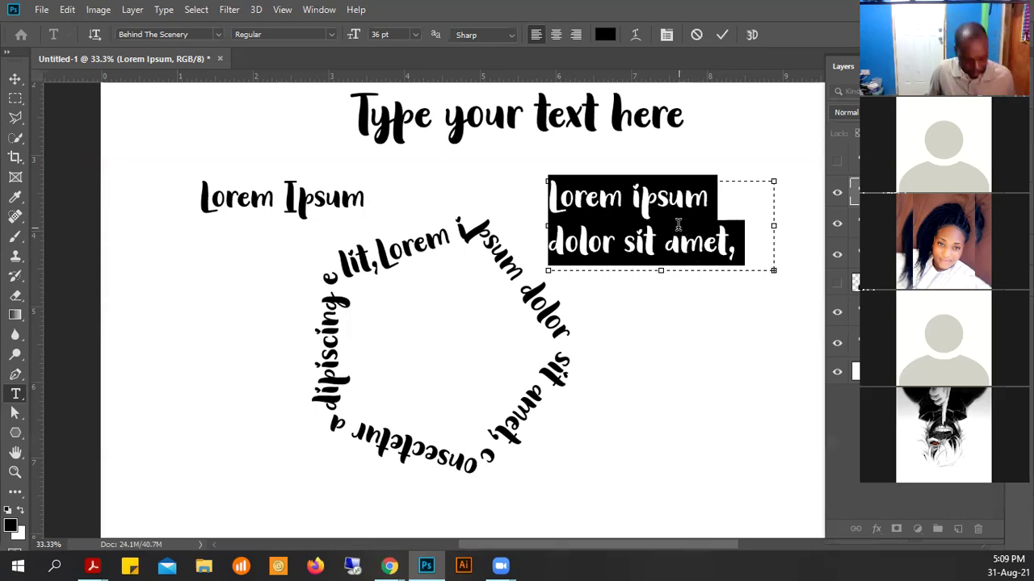
click(721, 147)
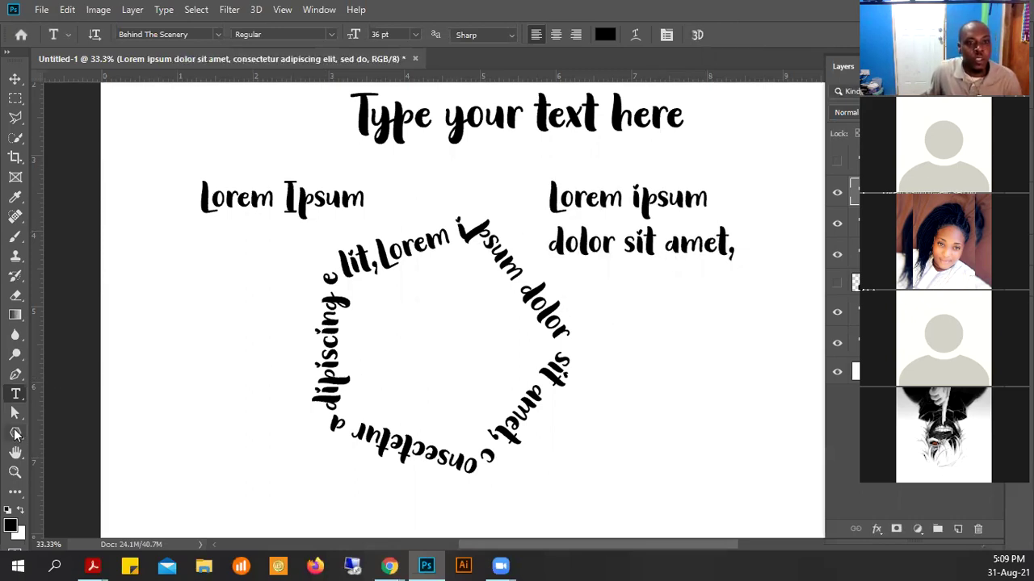
Draw a five-sided polygon about 537 by 553 px beside the pentagon text, and try filling its interior with placeholder text
click(16, 433)
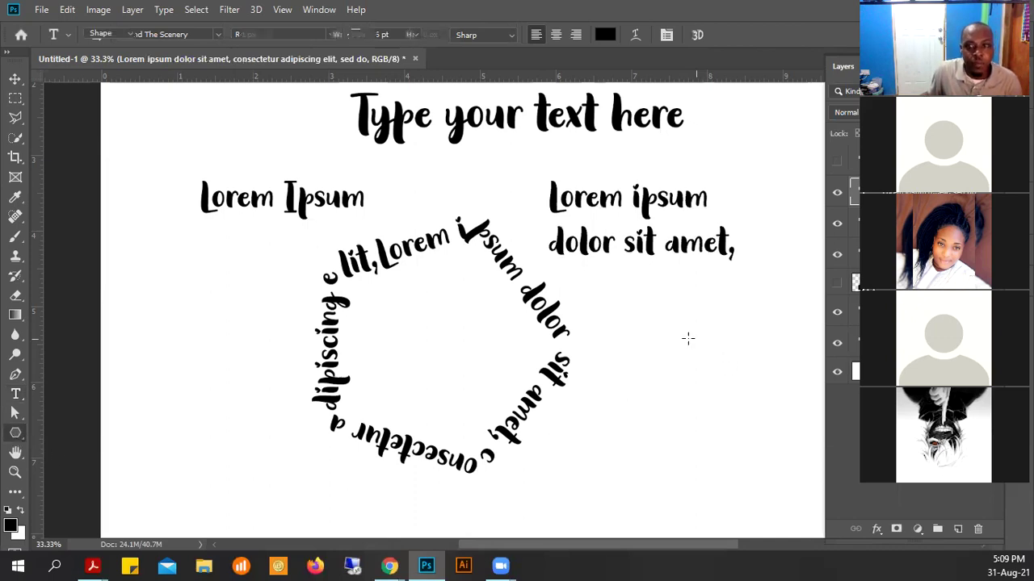
drag(671, 328, 734, 369)
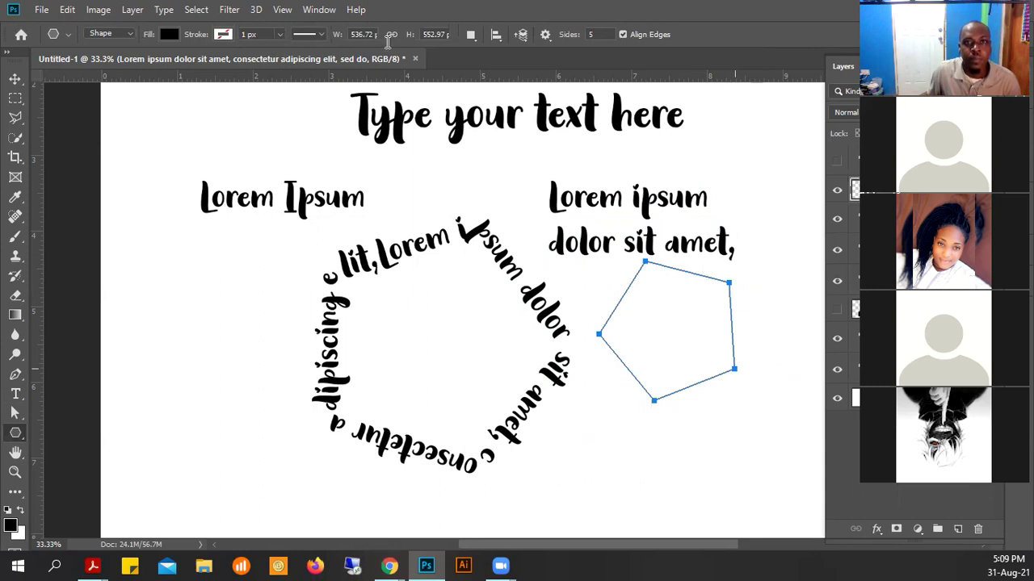
click(15, 396)
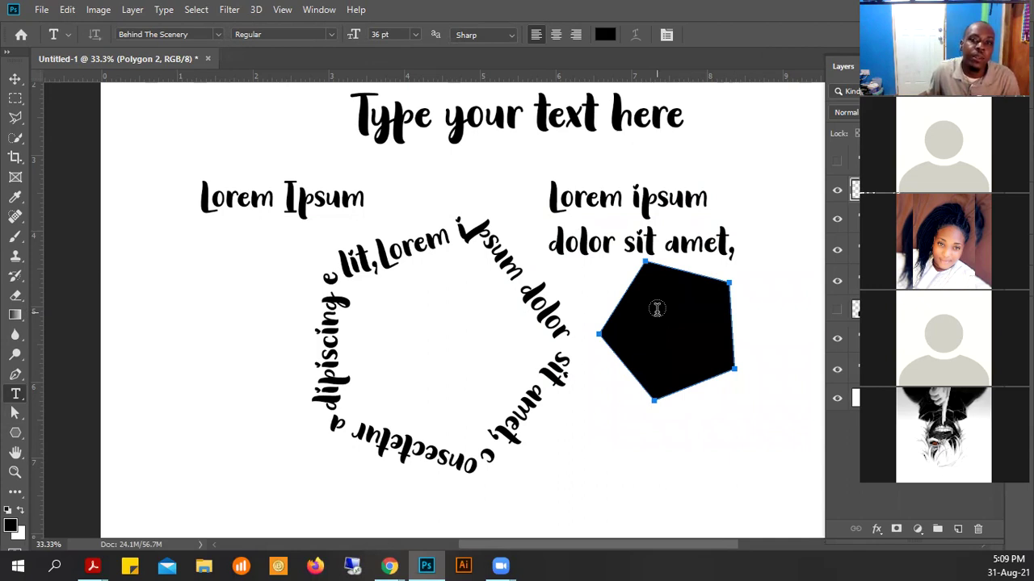
click(656, 309)
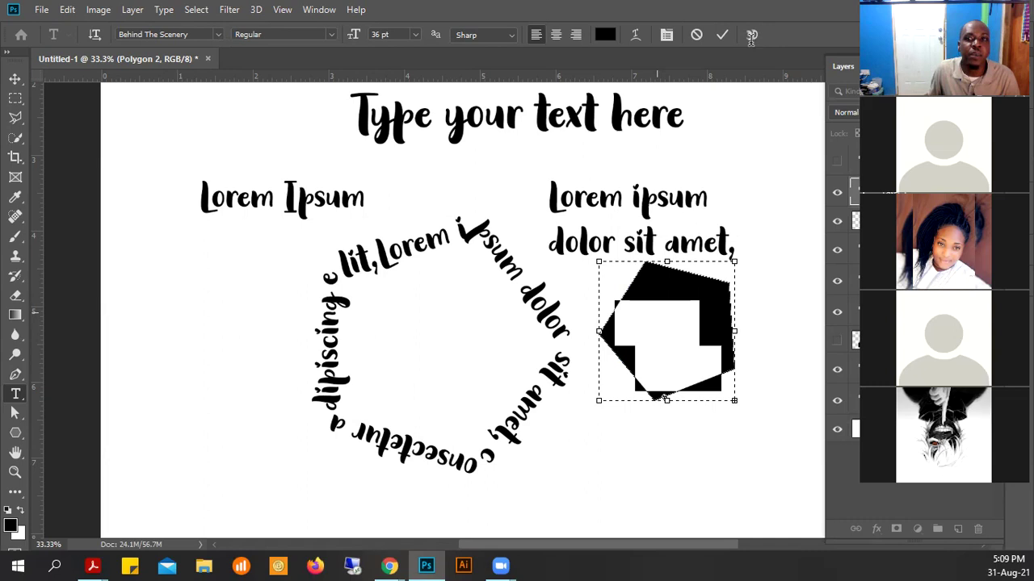
click(695, 38)
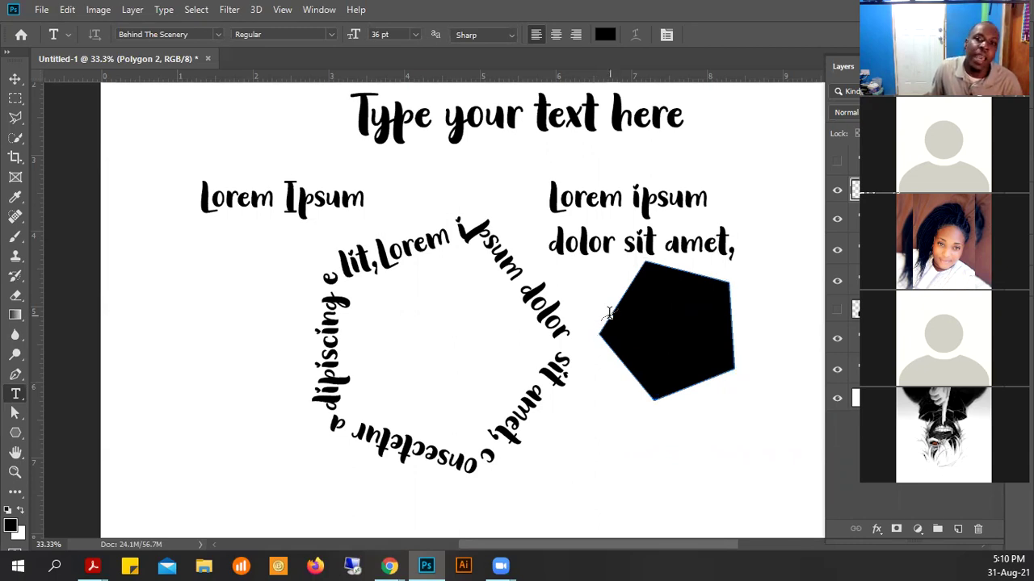
Add 36 pt placeholder text along the outline of the black pentagon
click(608, 314)
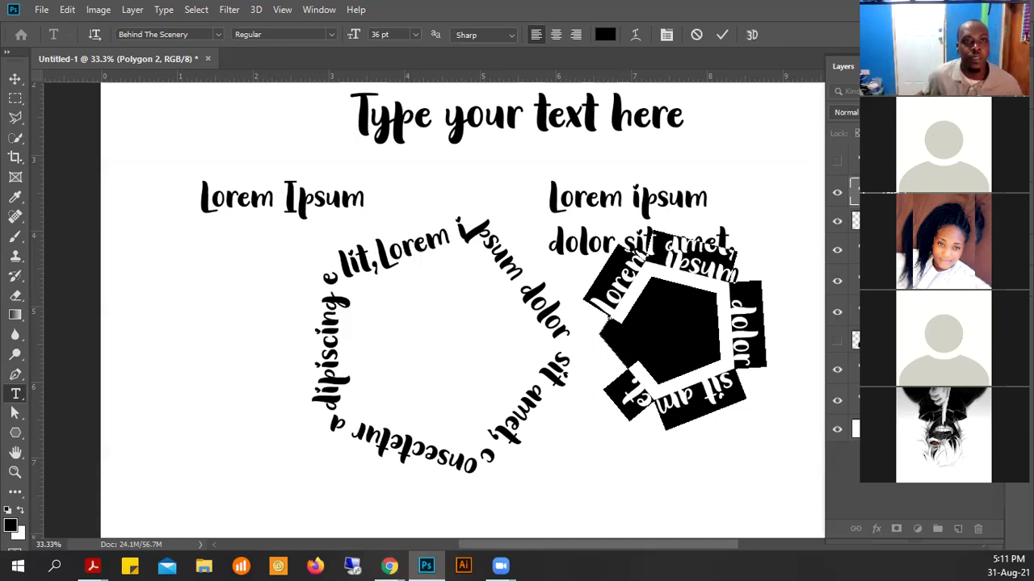
click(15, 78)
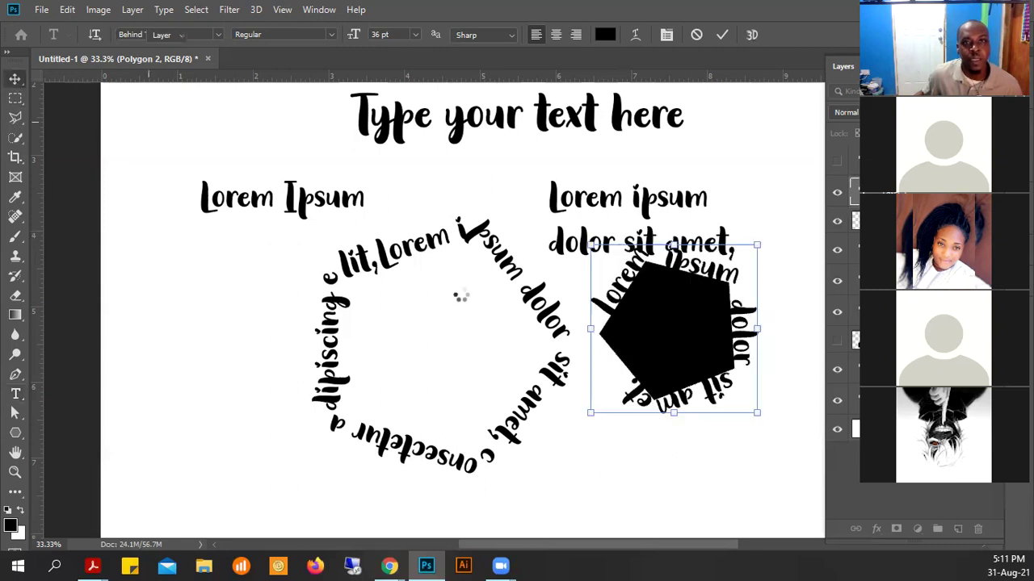
Set the "Type your text here" heading's font size to 72 pt, and raise it further to 300 pt
click(458, 134)
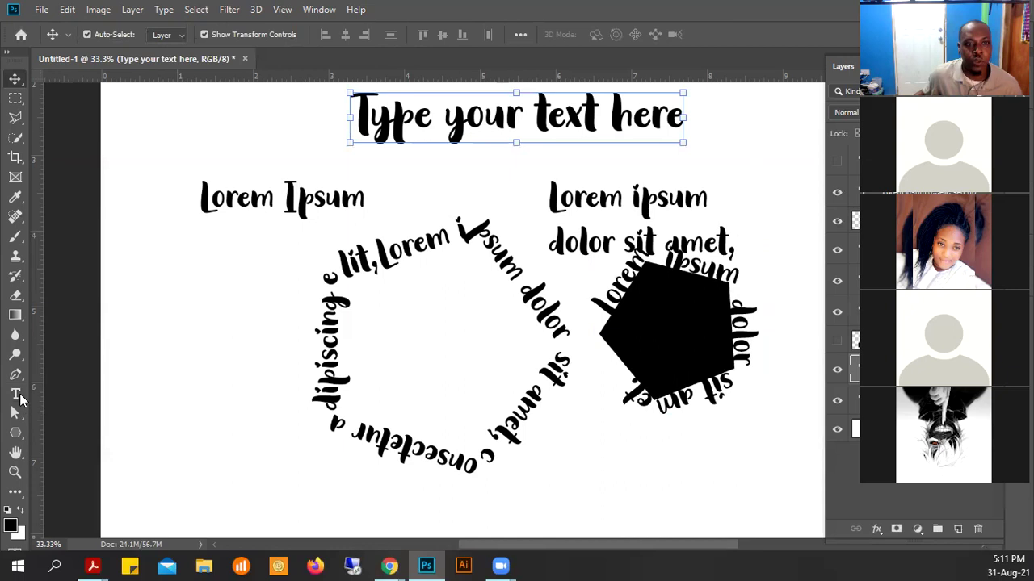
click(20, 396)
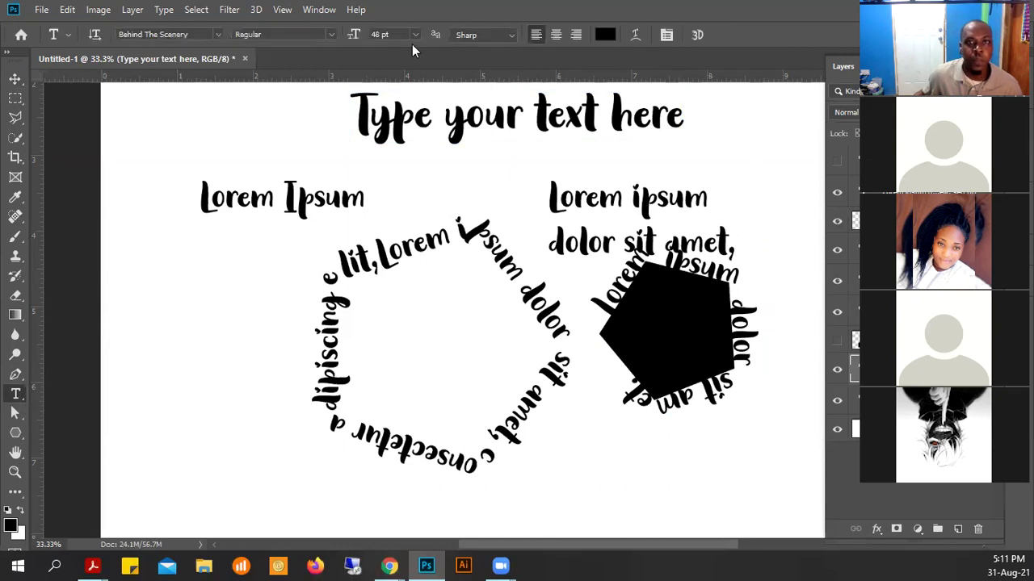
click(415, 34)
click(410, 227)
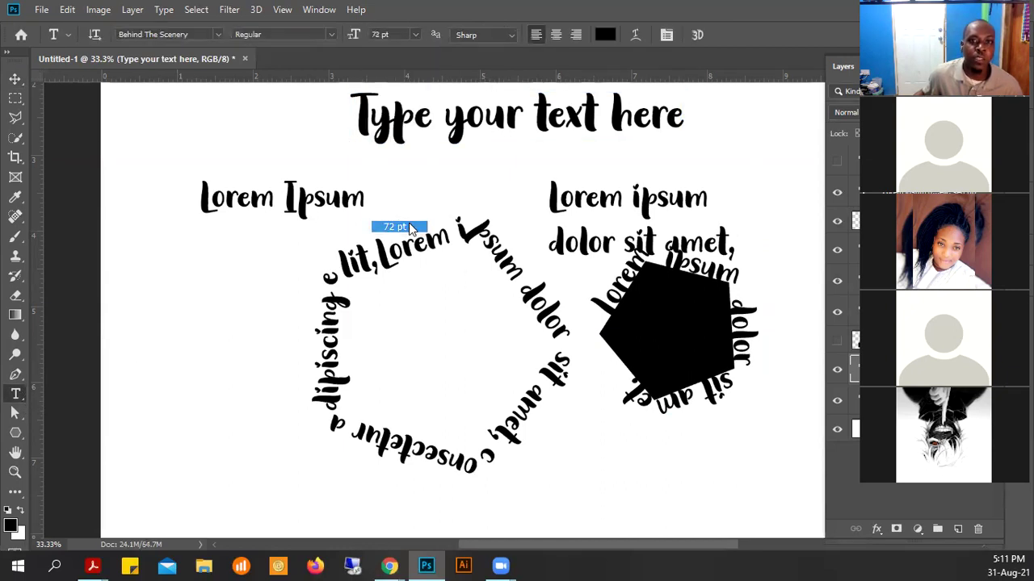
click(380, 35)
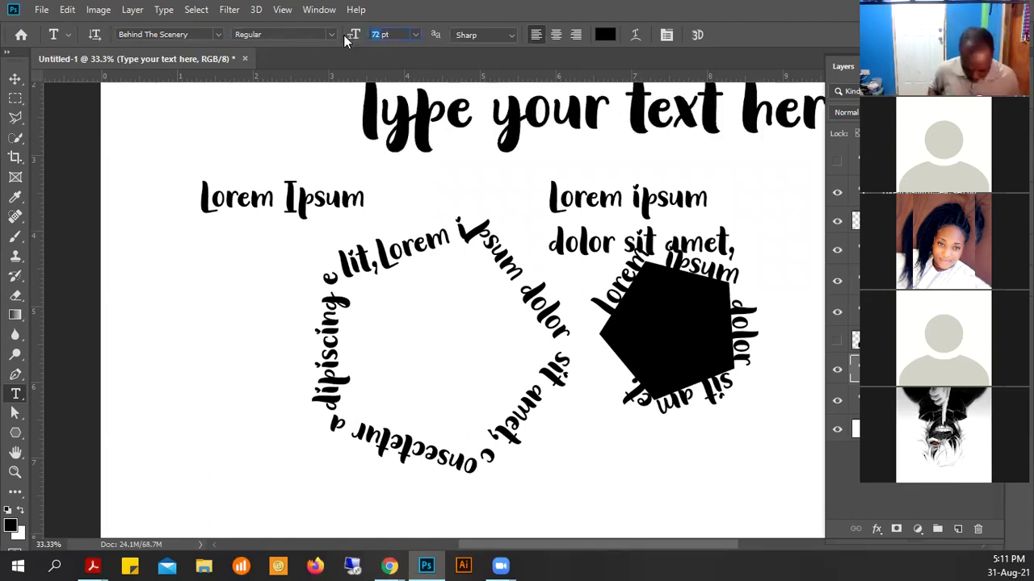
text(300)
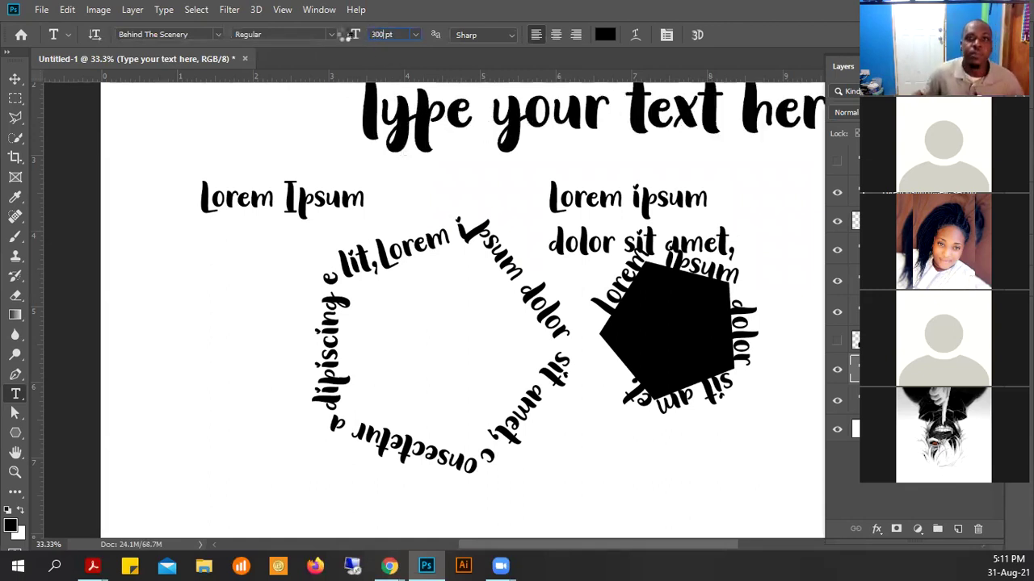
key(Return)
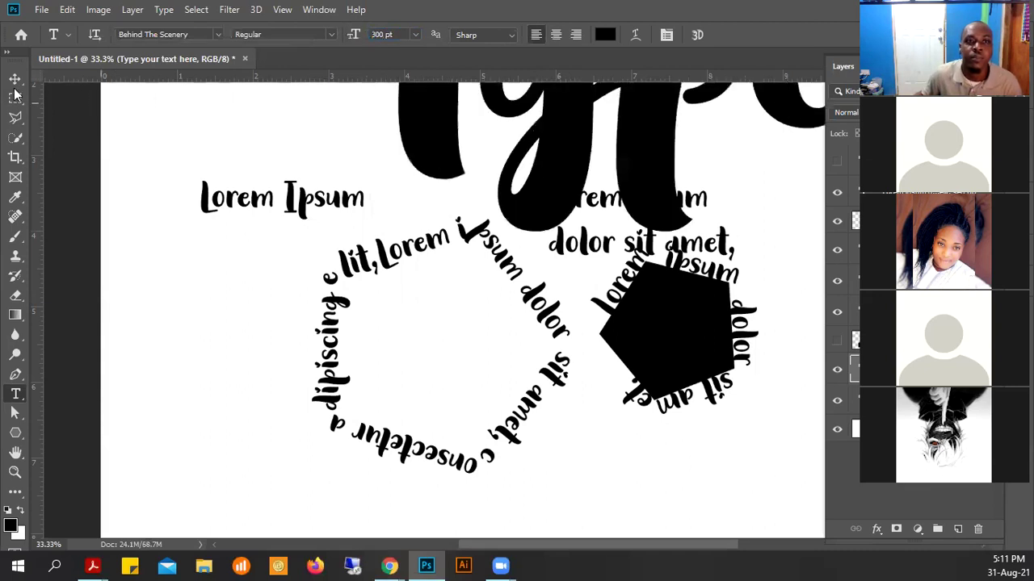
Move the enlarged heading down and left over the pentagon text, and scale the "Lorem Ipsum" point text up to about 362%
click(15, 79)
drag(538, 185, 327, 454)
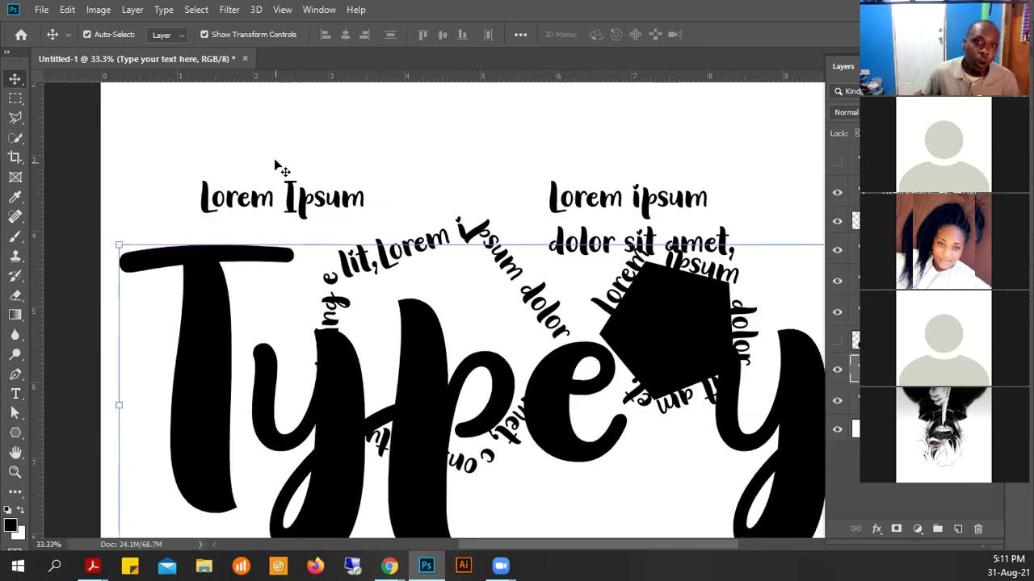
click(234, 200)
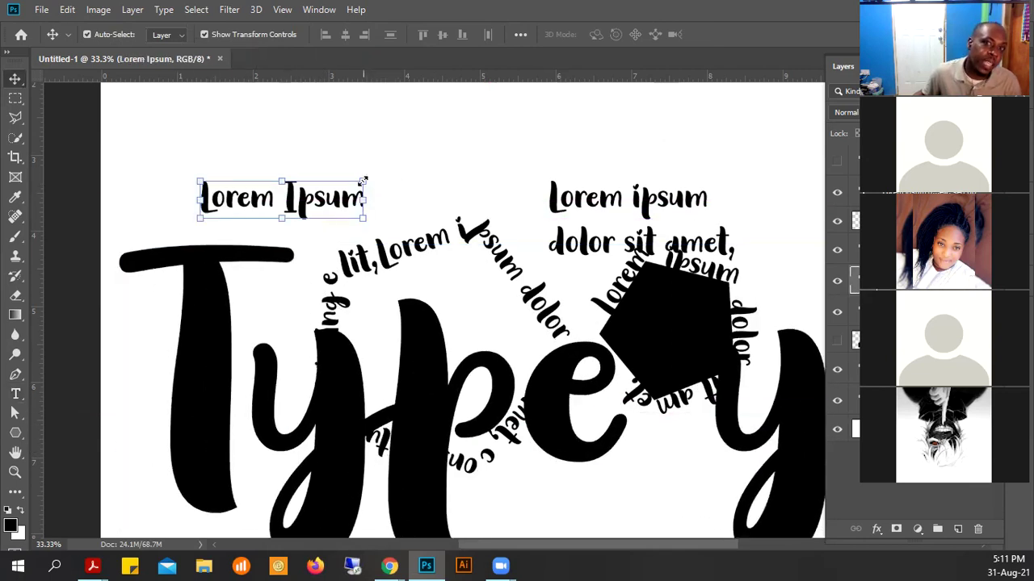
drag(362, 182, 797, 72)
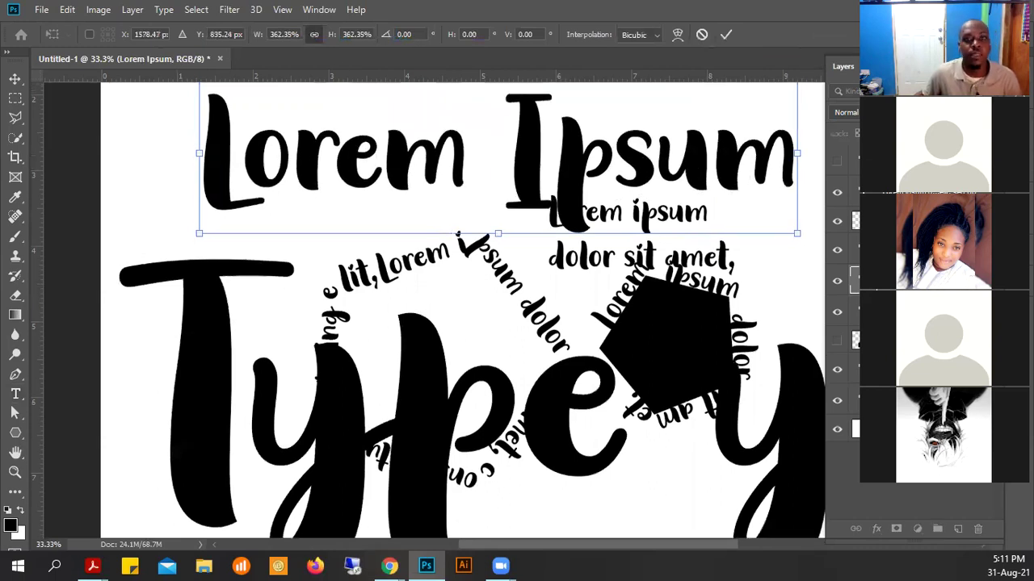